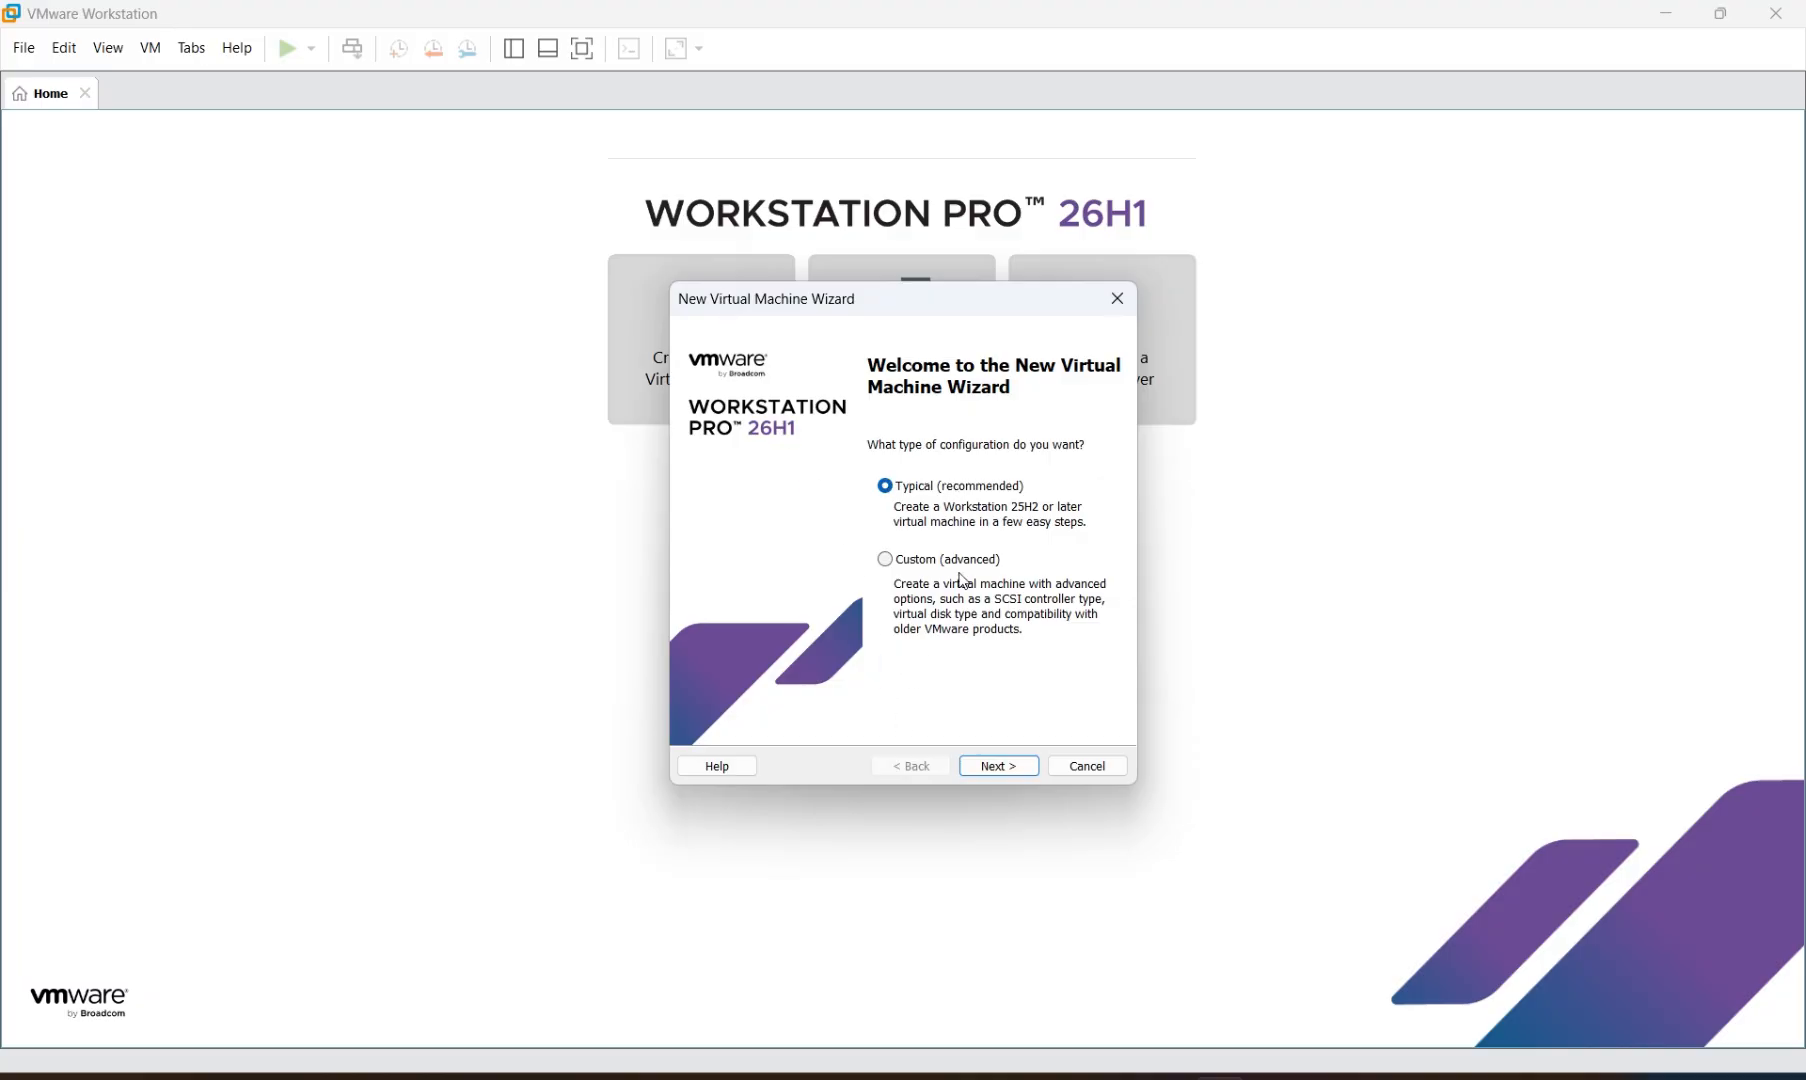
# Choose a Typical setup, installing the OS later, with a Linux RHEL 10 64-bit guest
pyautogui.click(992, 766)
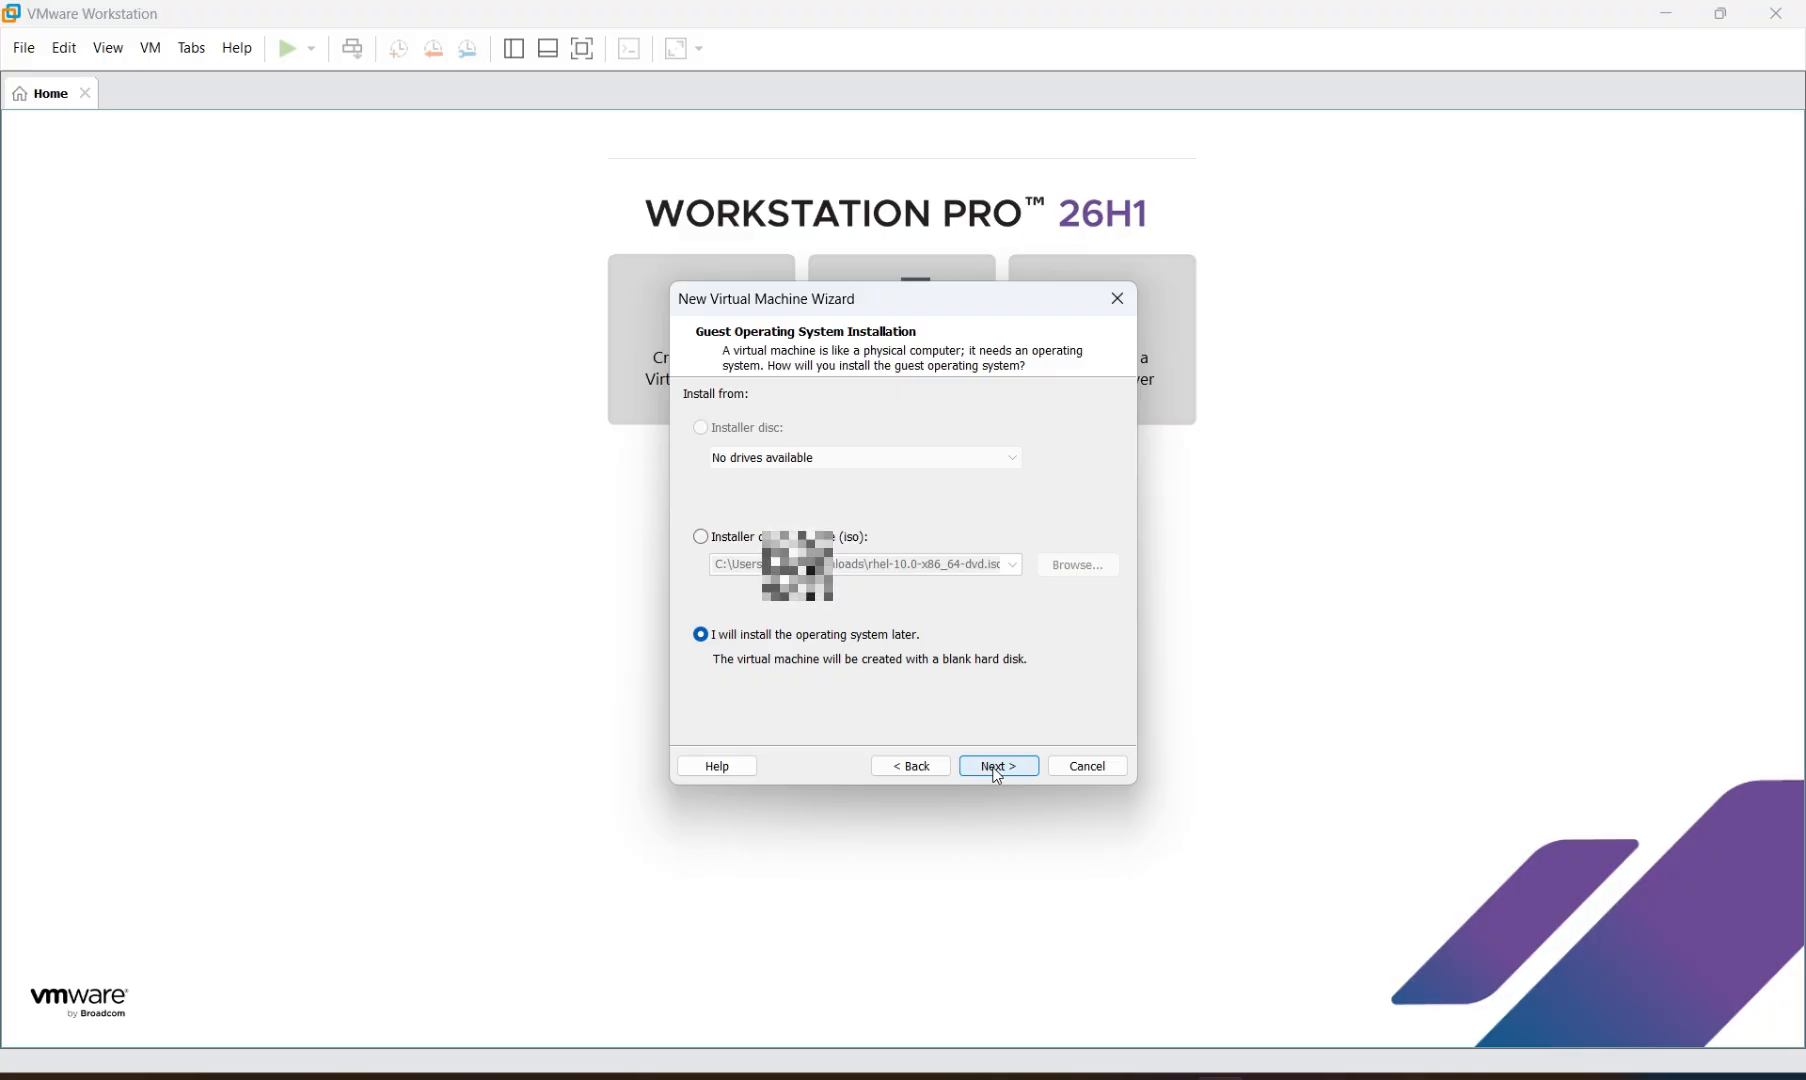
pyautogui.click(997, 768)
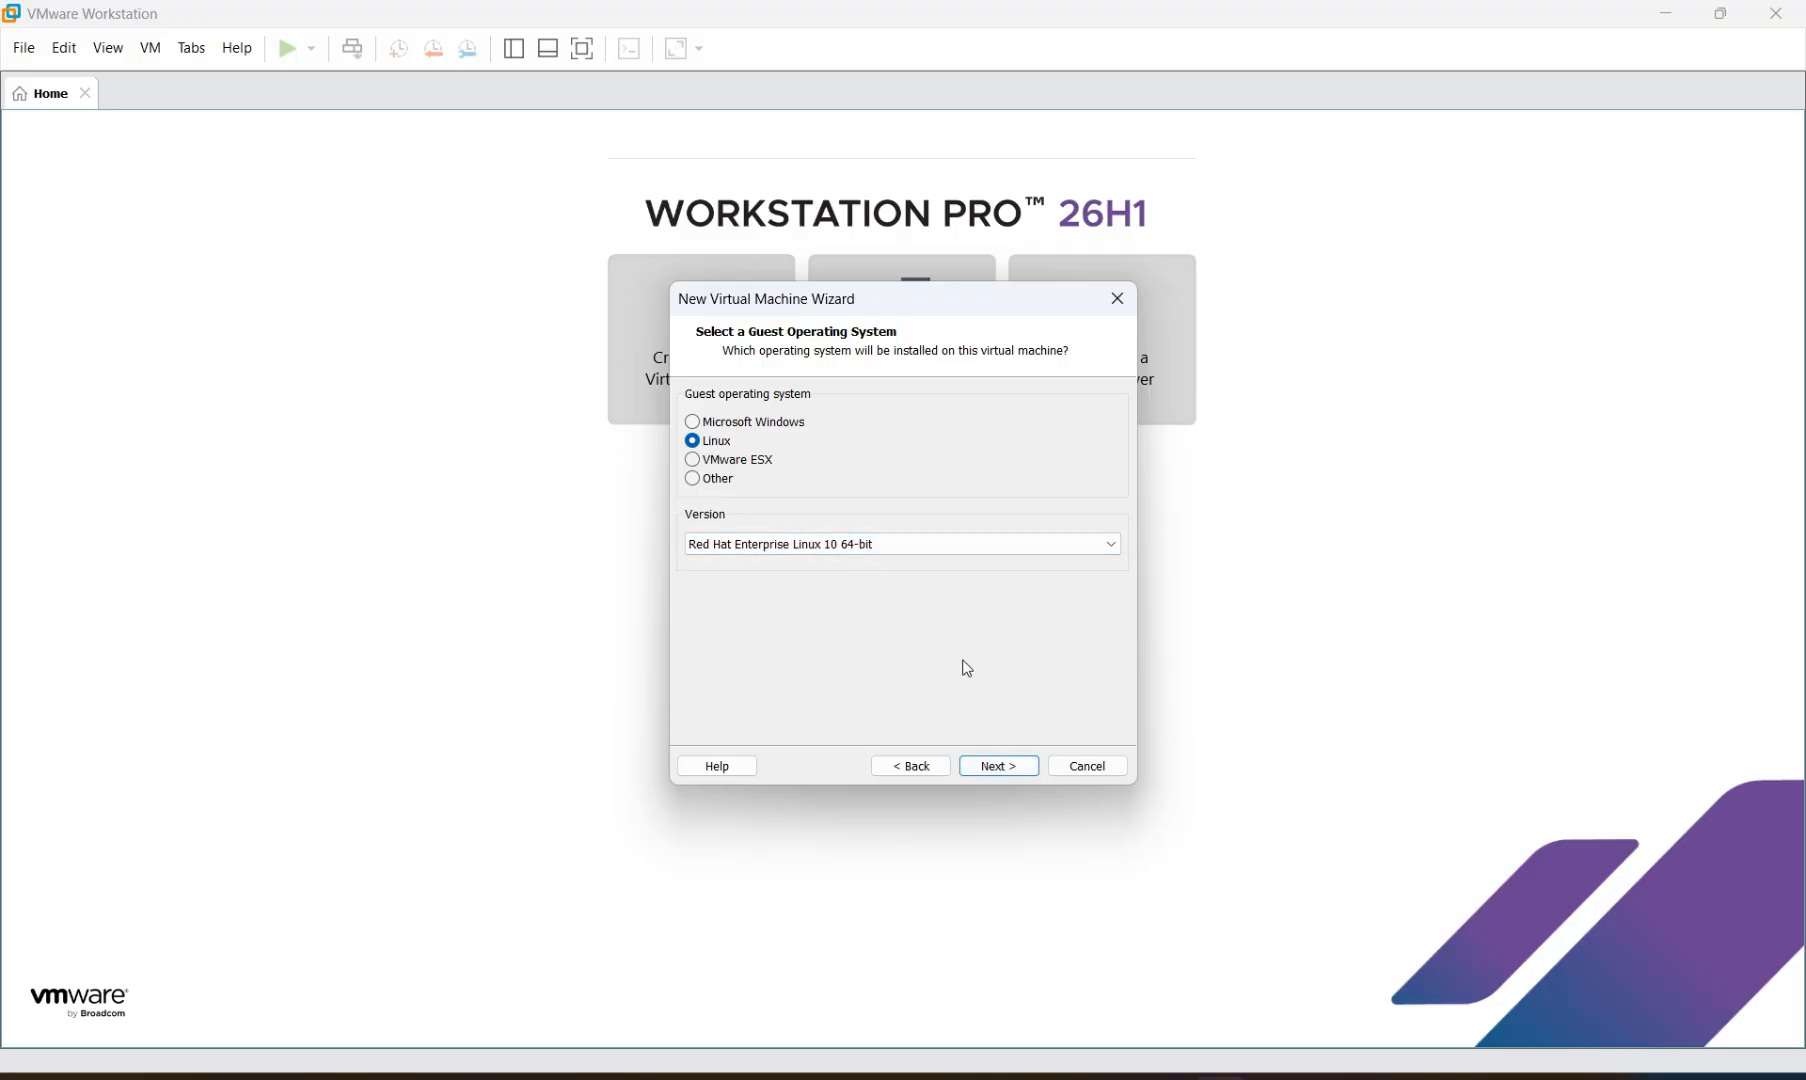
pyautogui.click(1016, 776)
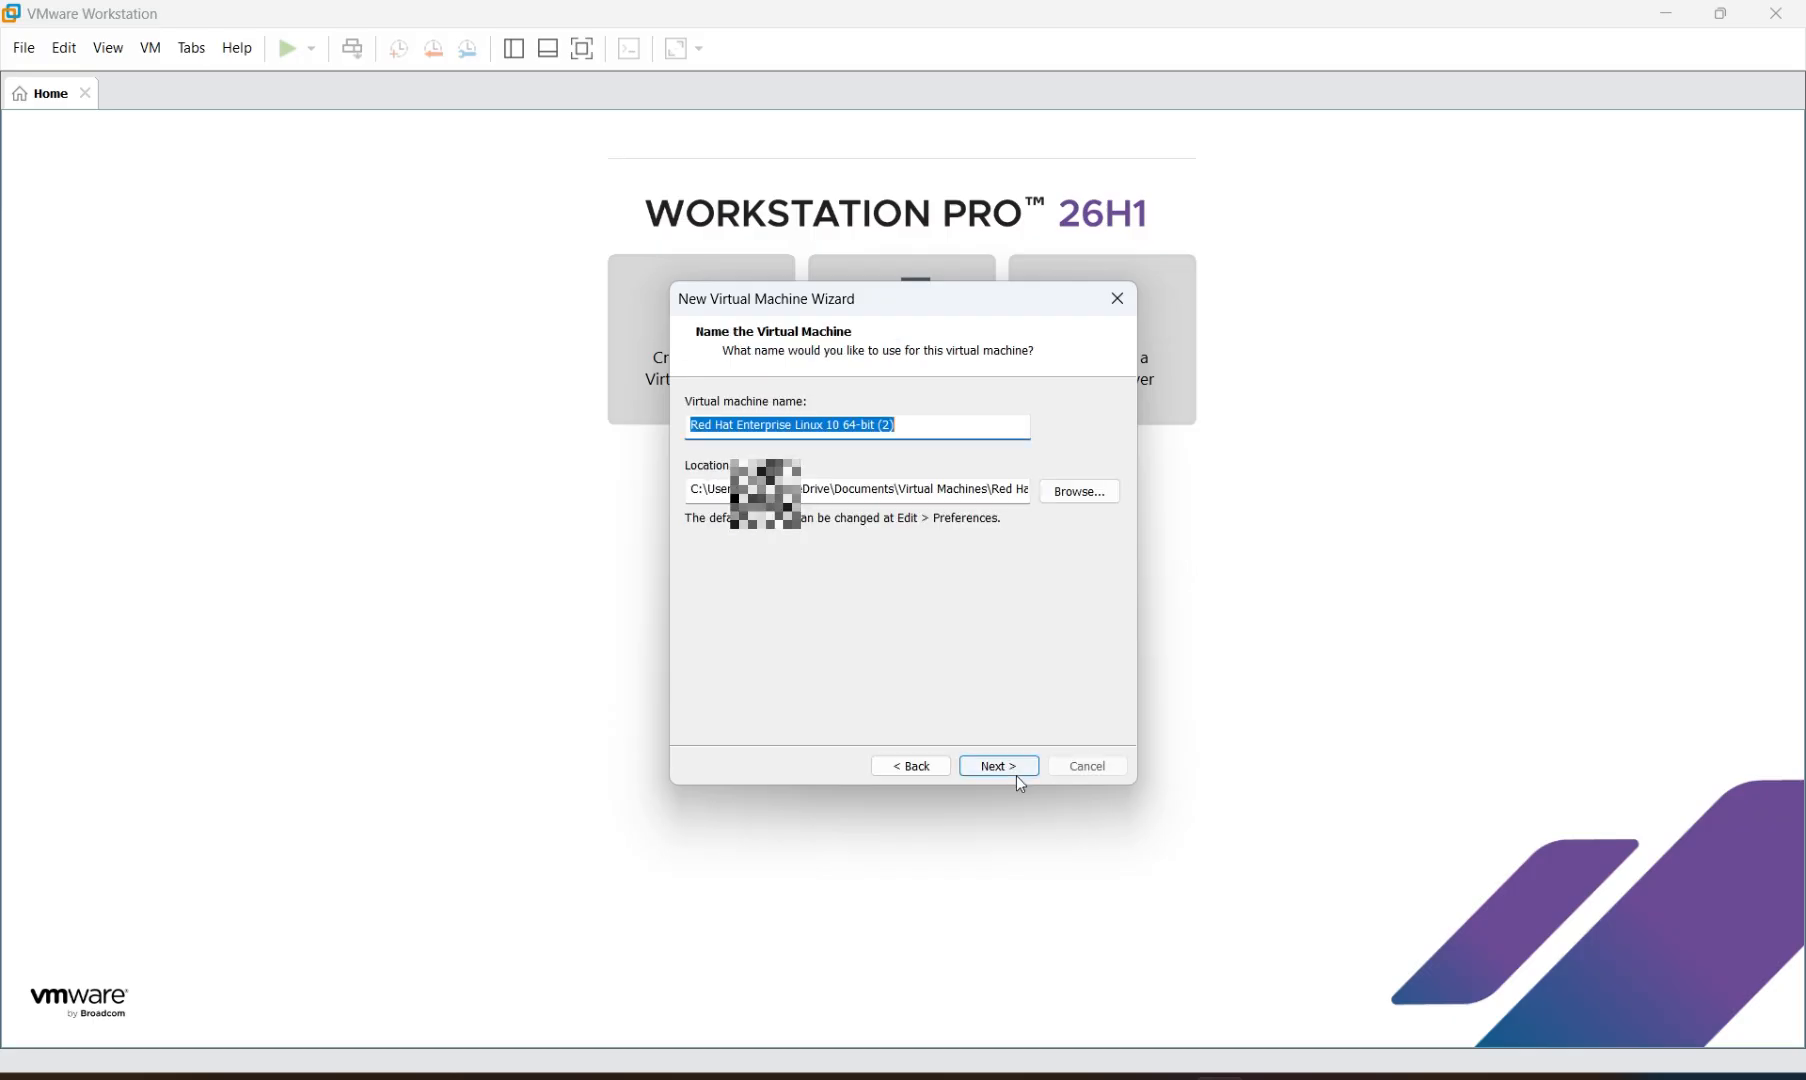
# Rename the virtual machine to 'Red Hat Enterprise Linux 10 example'
pyautogui.click(955, 421)
pyautogui.press('BackSpace')
pyautogui.press('BackSpace')
pyautogui.press('BackSpace')
pyautogui.press('BackSpace')
pyautogui.press('BackSpace')
pyautogui.press('BackSpace')
pyautogui.press('BackSpace')
pyautogui.press('BackSpace')
pyautogui.press('BackSpace')
pyautogui.press('BackSpace')
pyautogui.press('BackSpace')
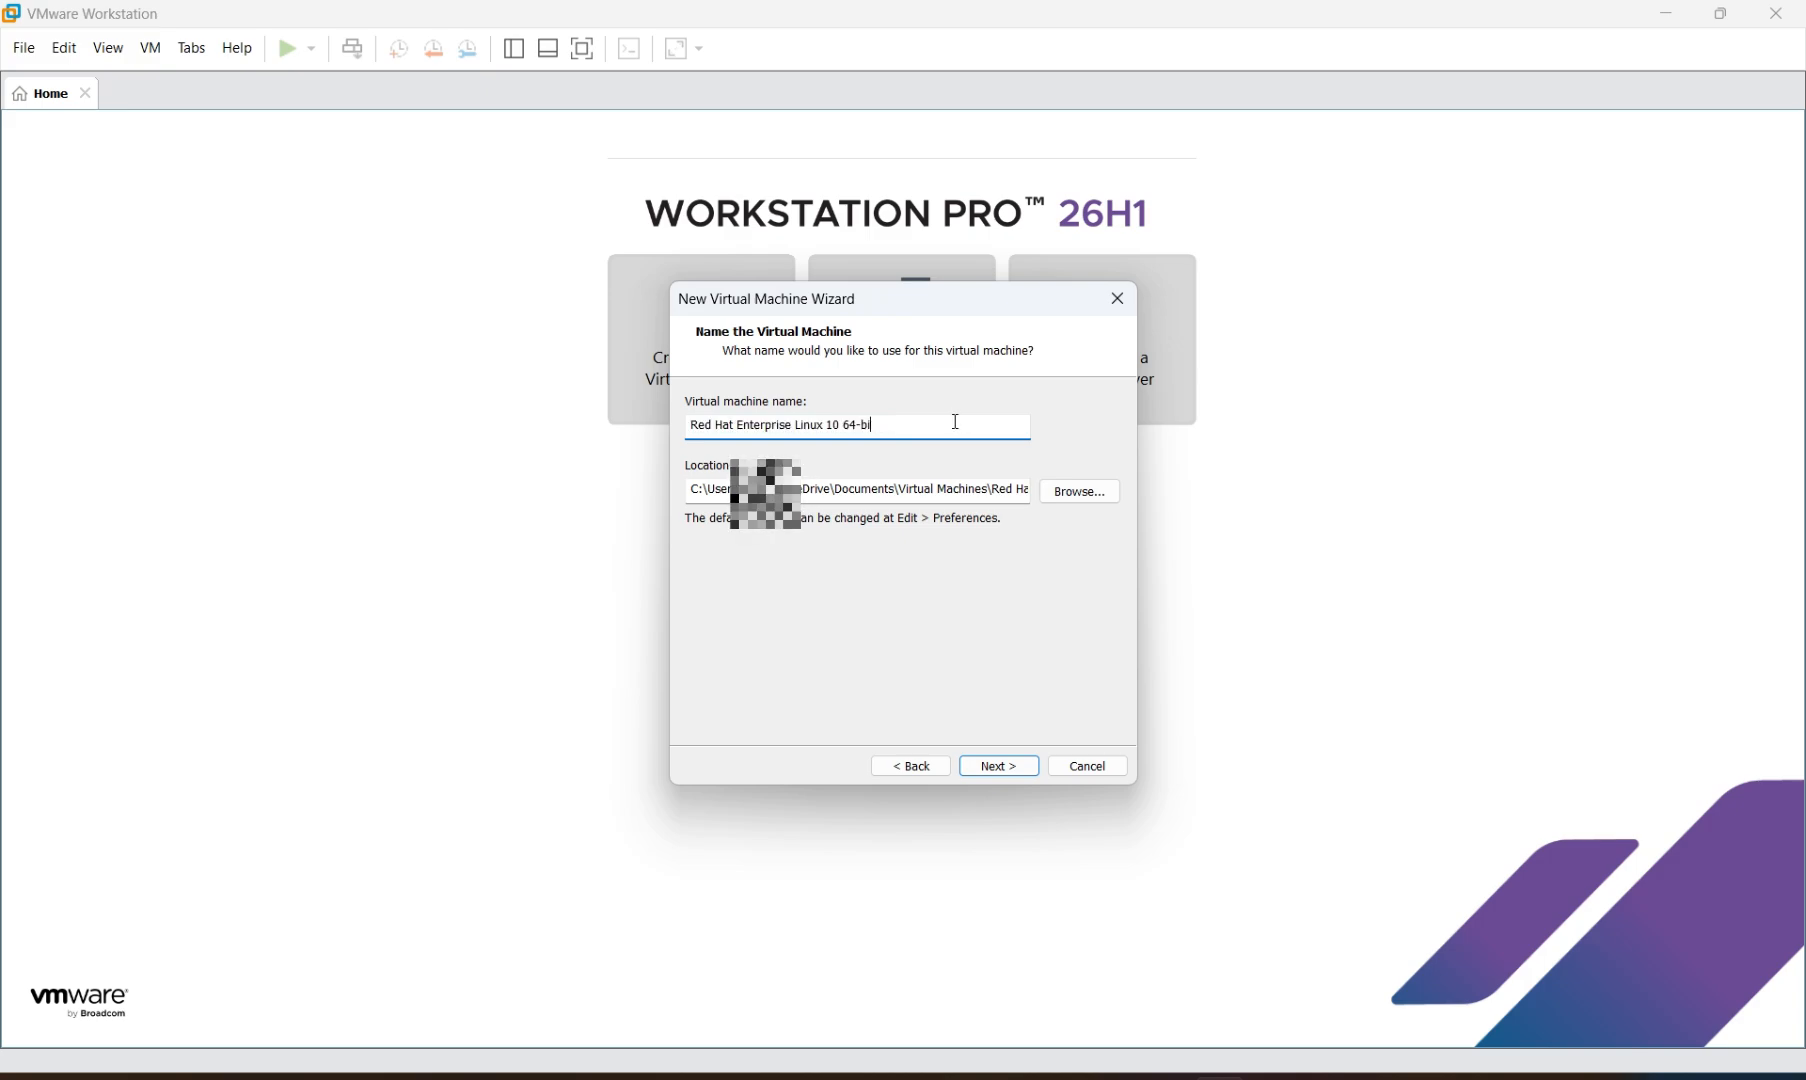
pyautogui.write('example')
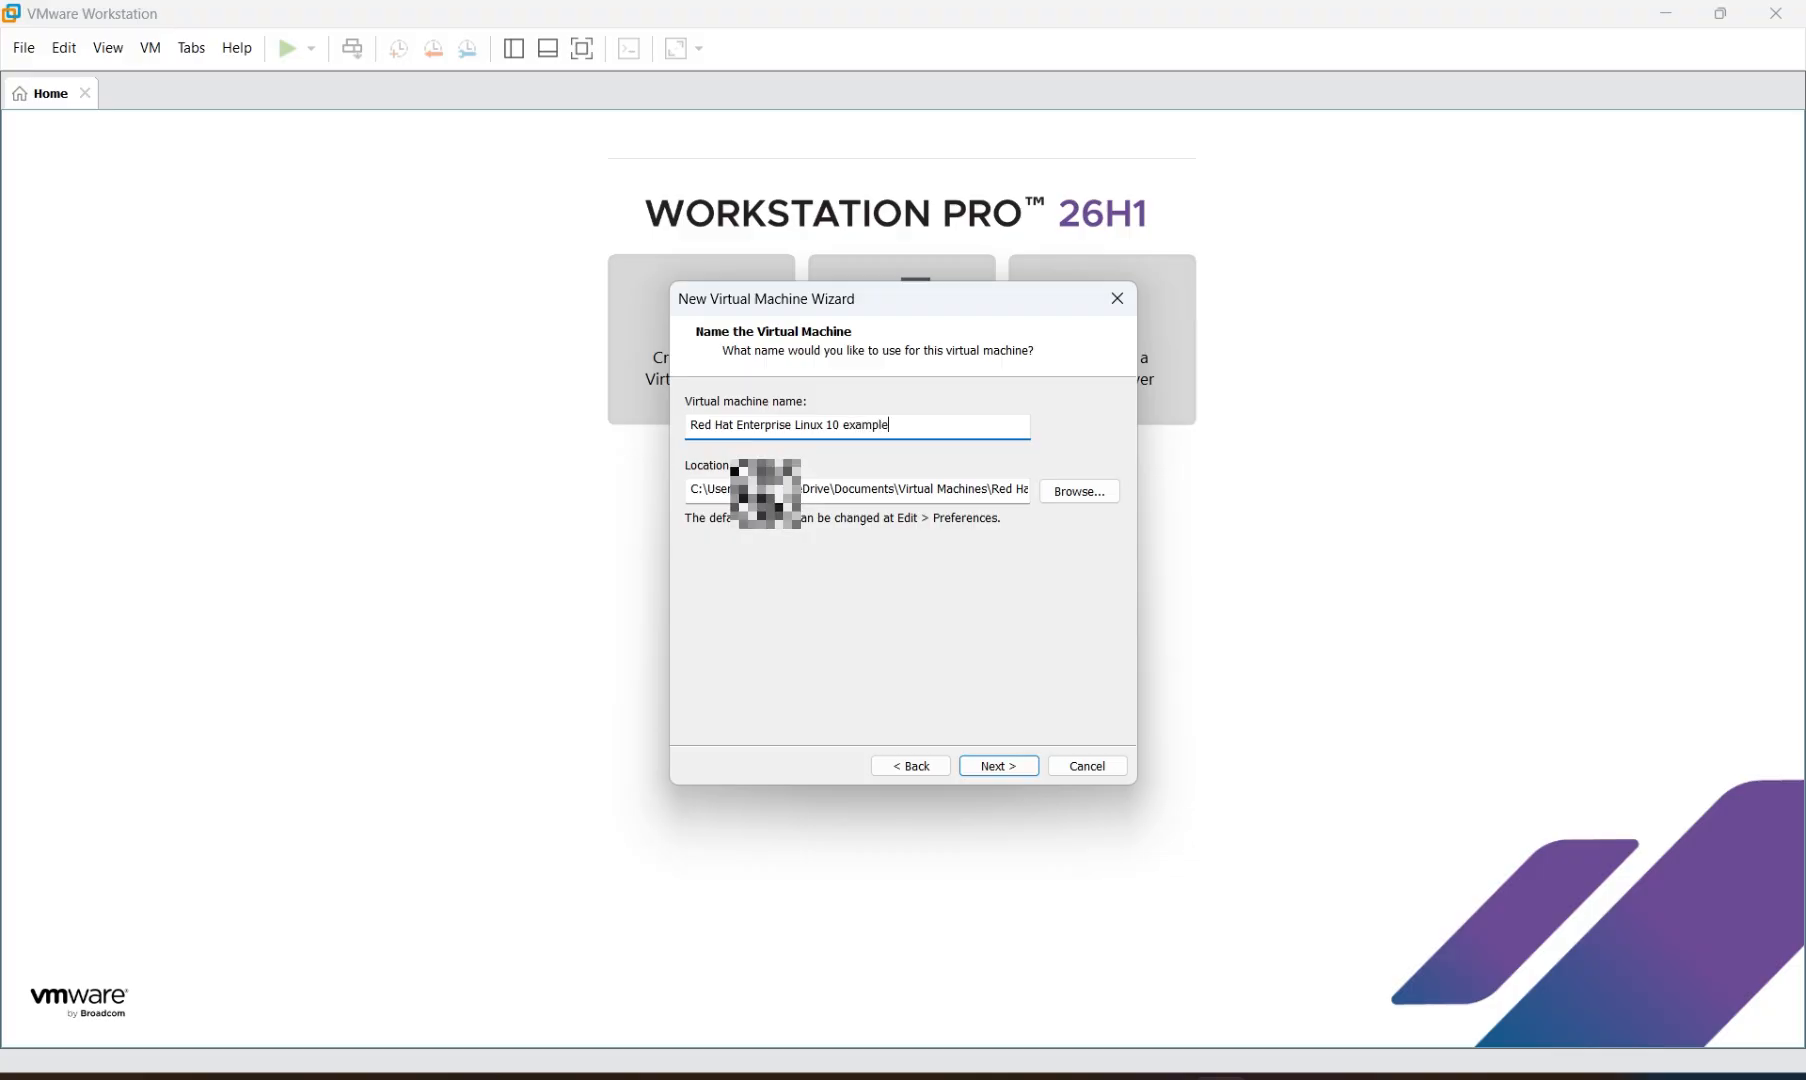
# Set the virtual disk size to 52 GB and finish creating the VM
pyautogui.click(993, 770)
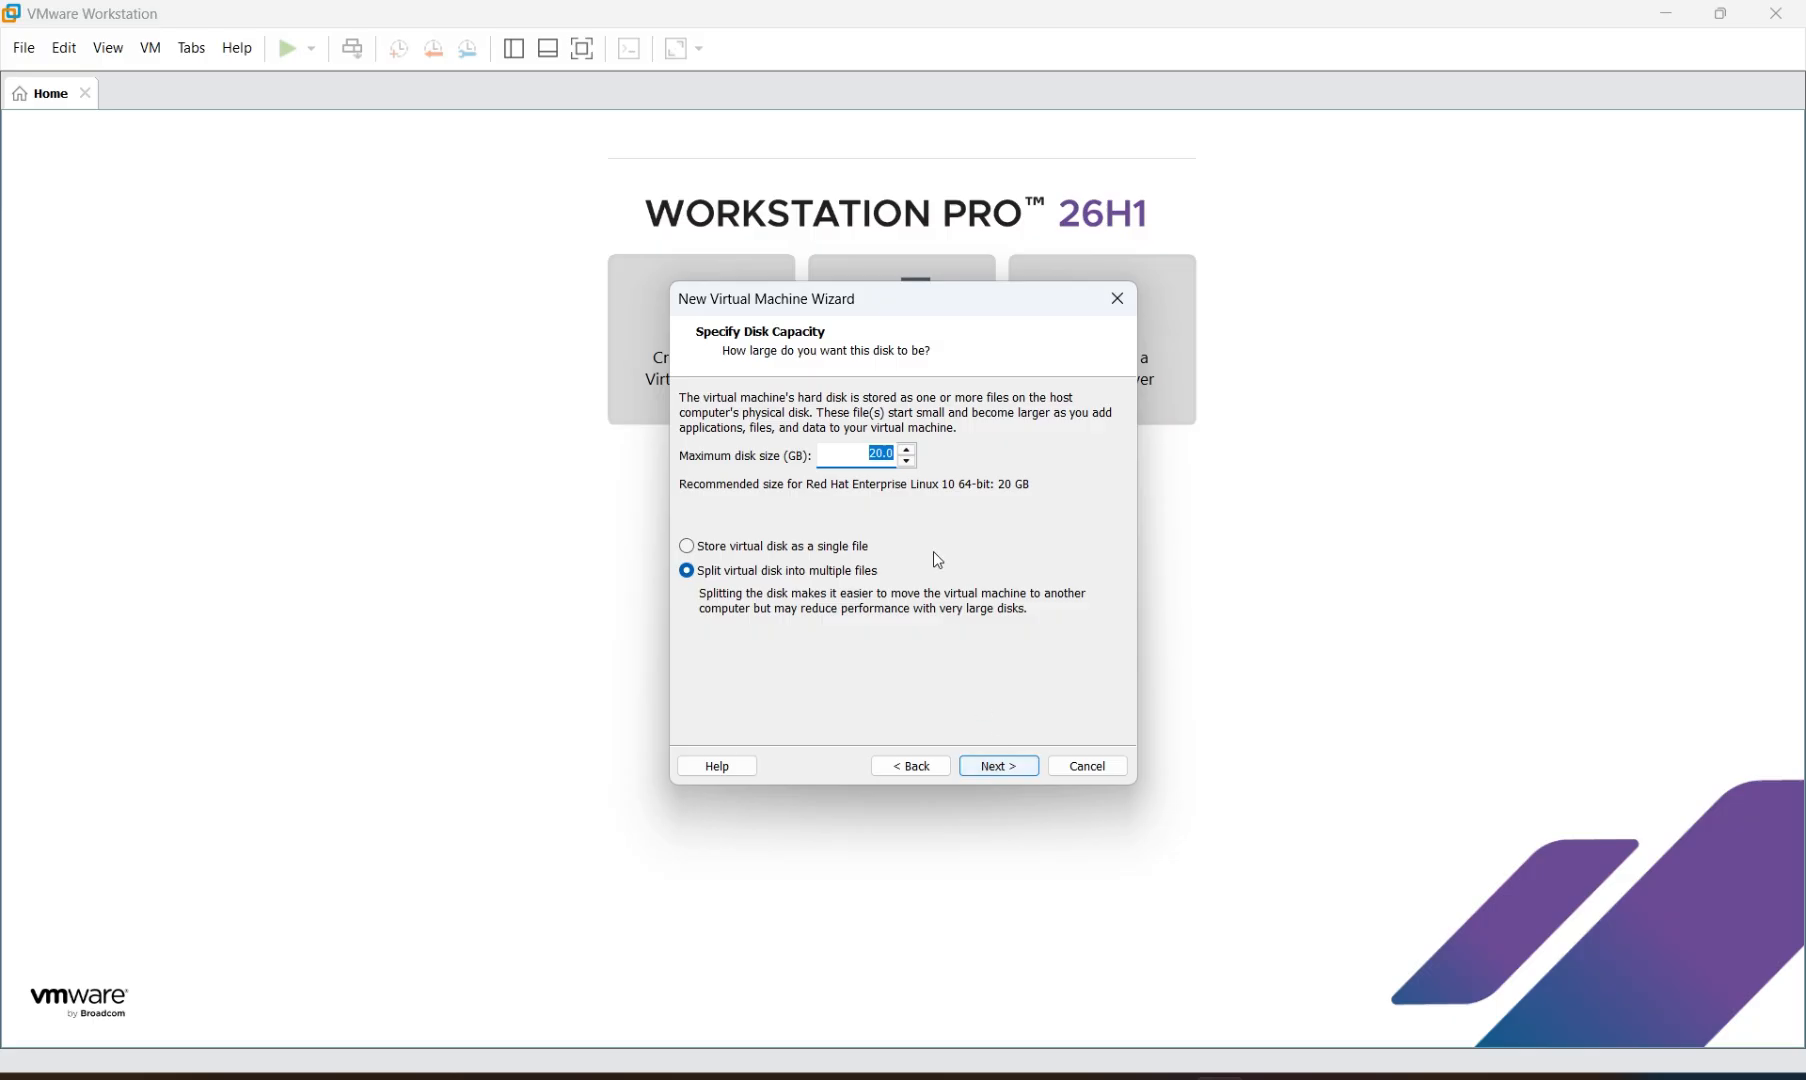
pyautogui.doubleClick(891, 452)
pyautogui.write('52')
pyautogui.click(997, 763)
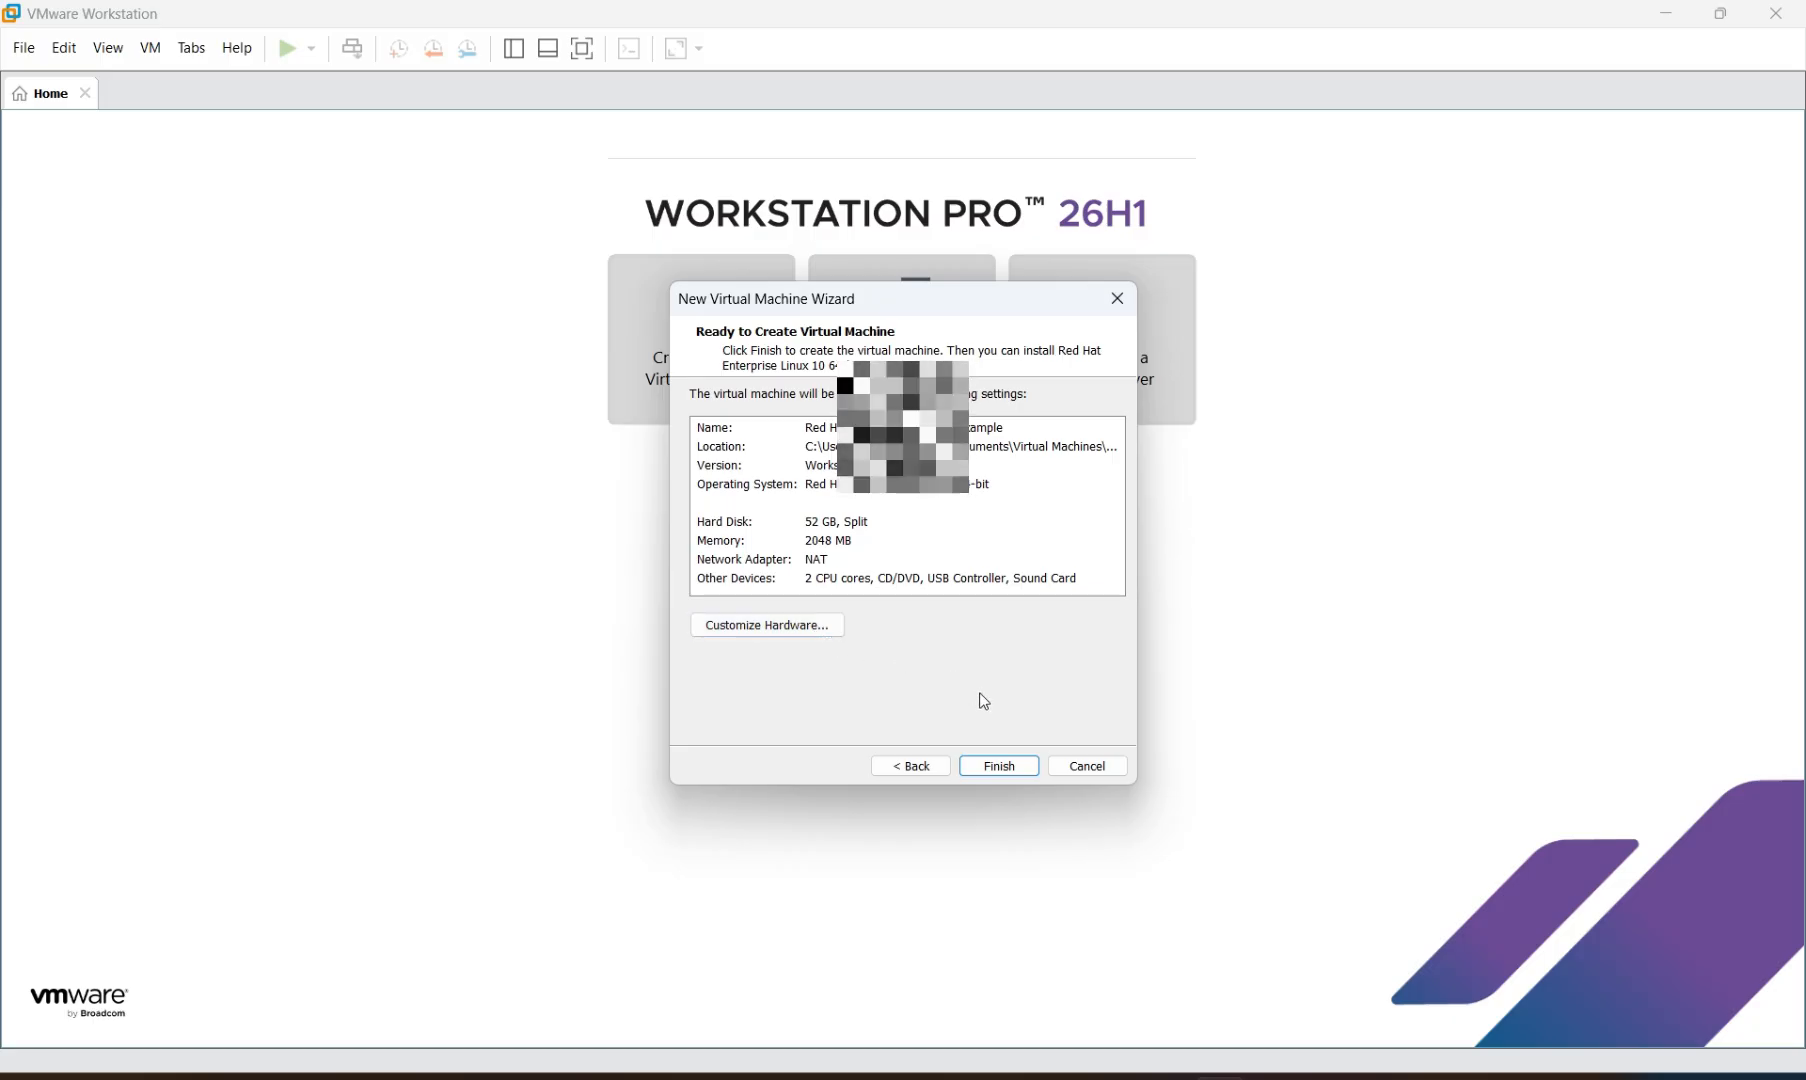
pyautogui.click(1000, 766)
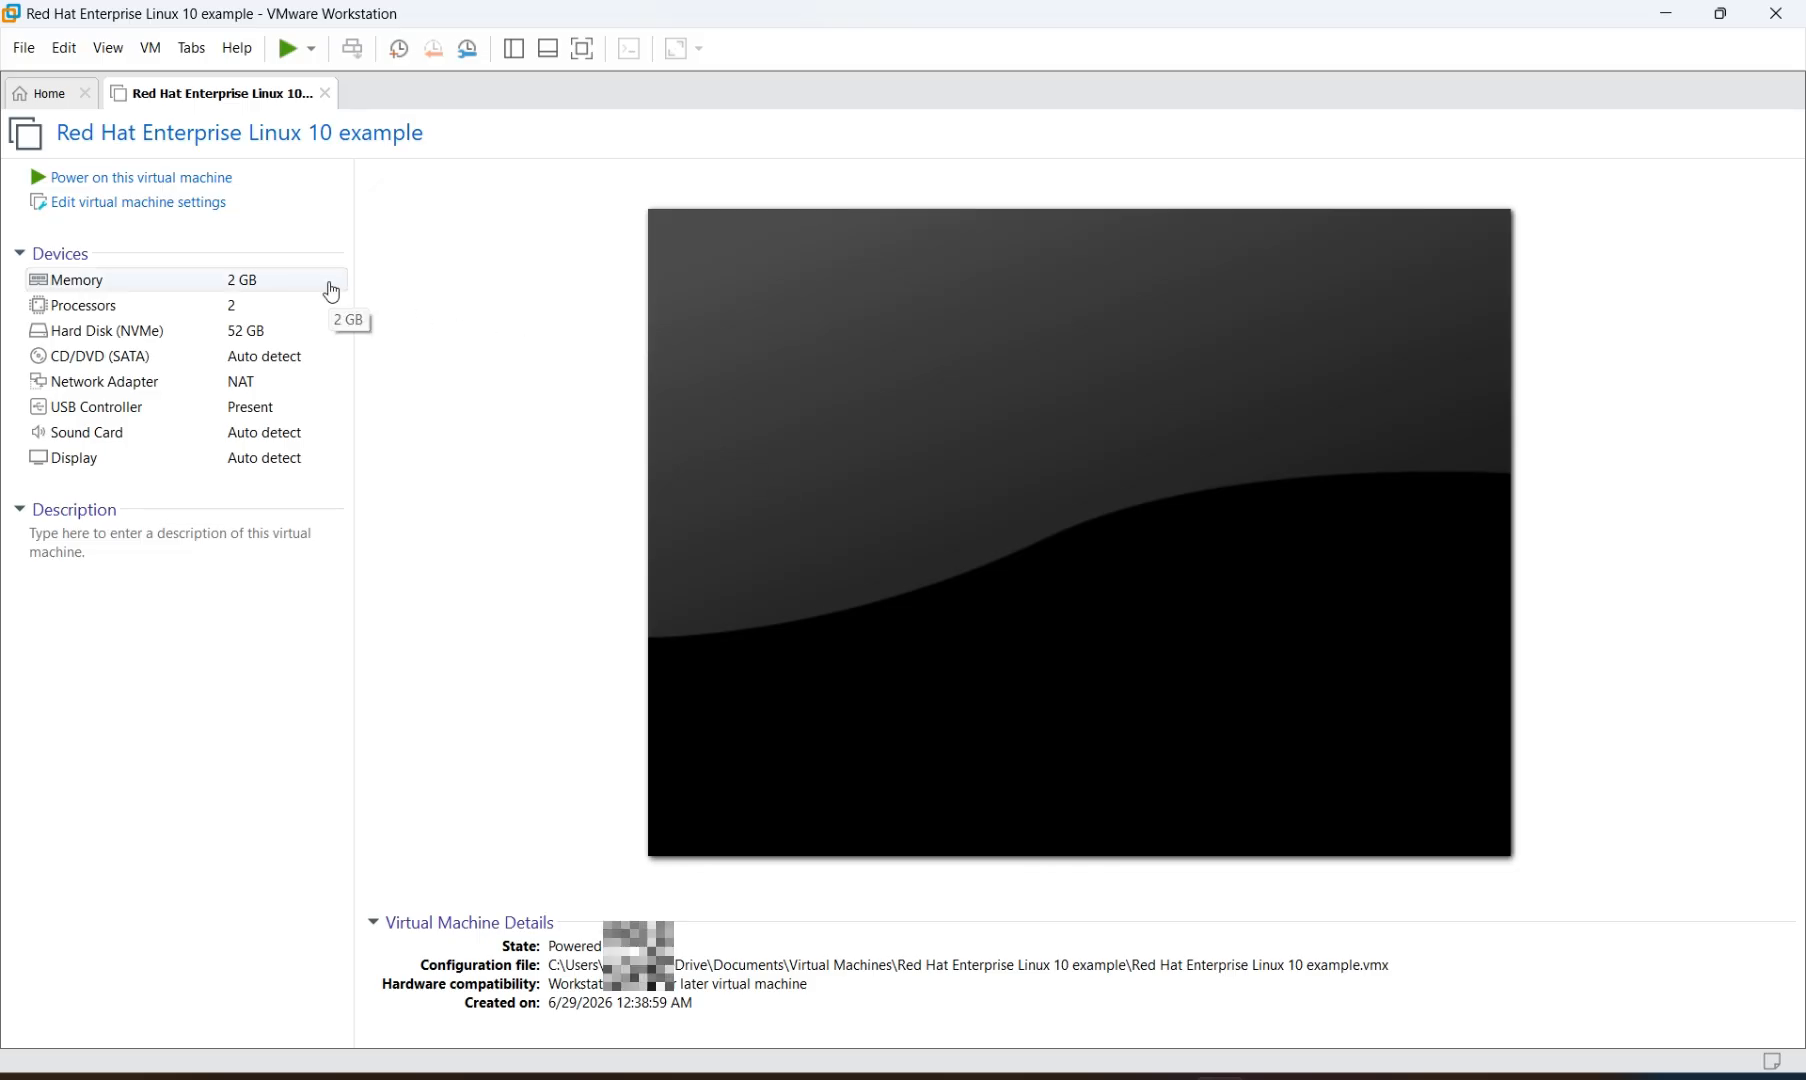
# Point the CD/DVD (SATA) drive at the rhel-10.0-x86_64-dvd.iso image file
pyautogui.click(134, 366)
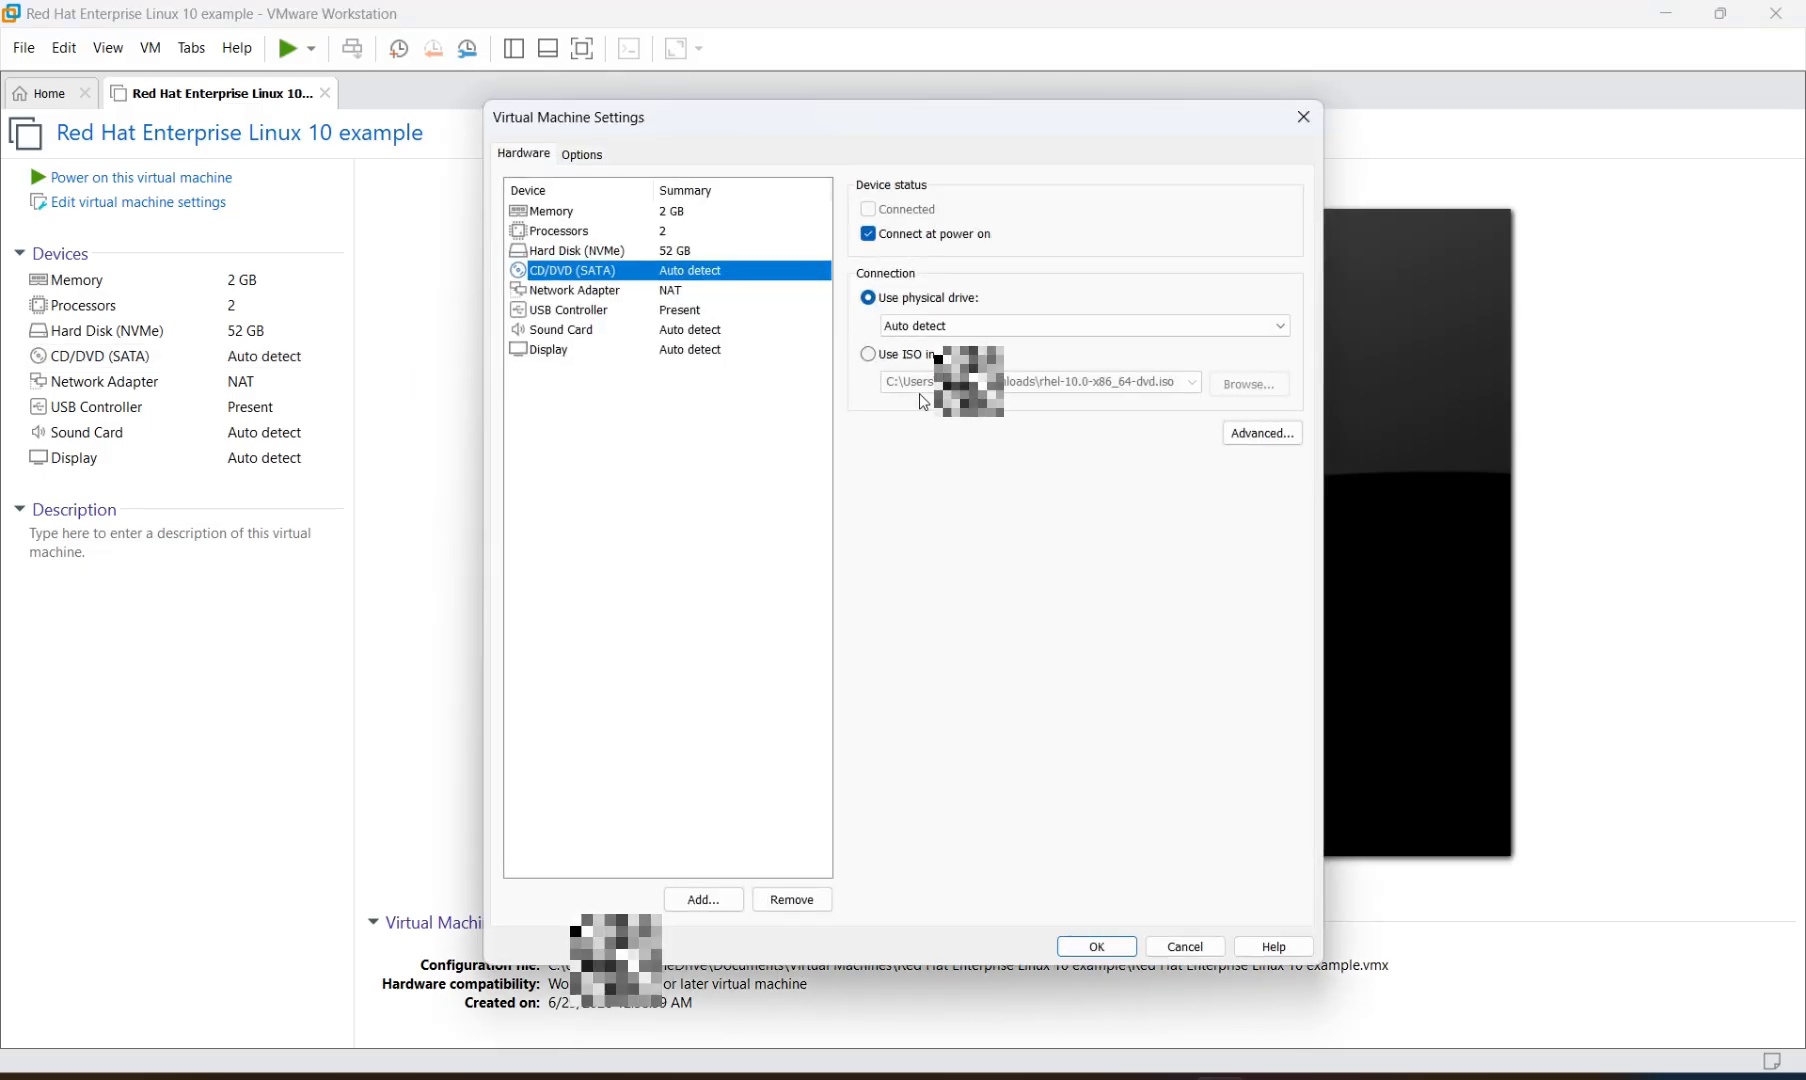
pyautogui.click(870, 359)
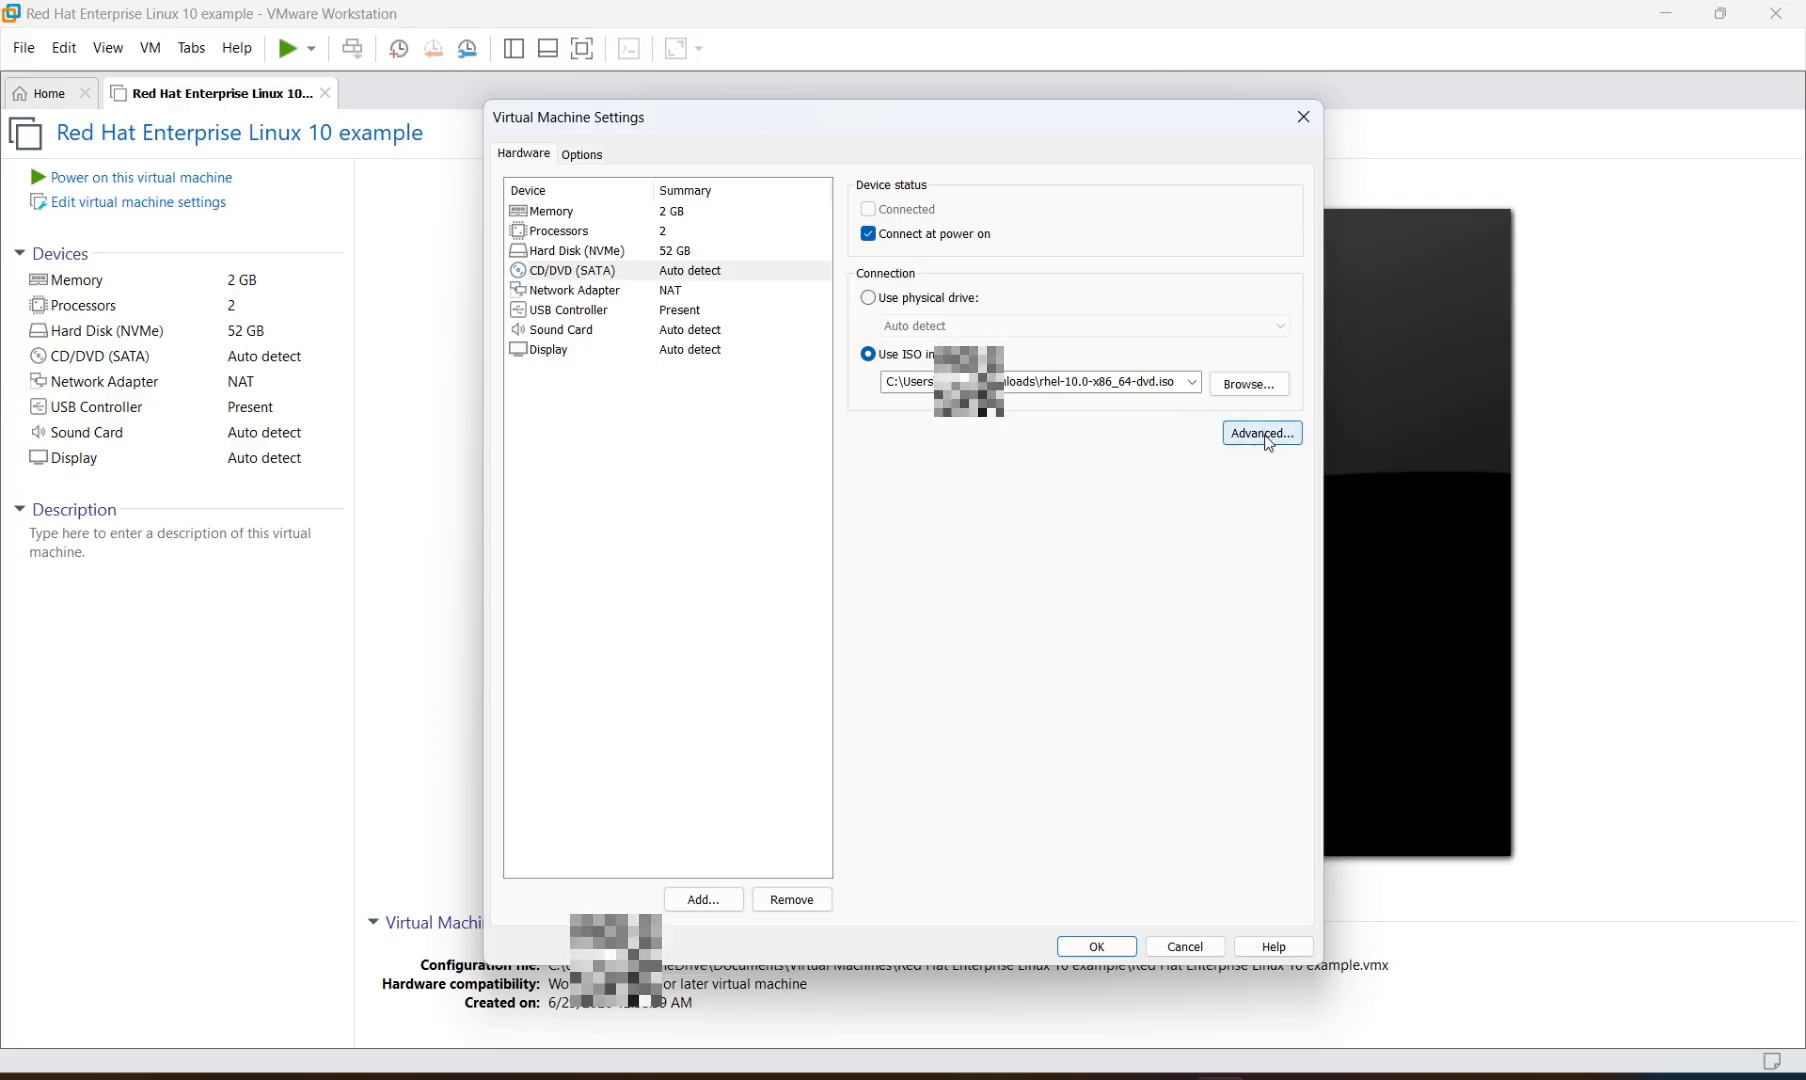
pyautogui.click(1097, 946)
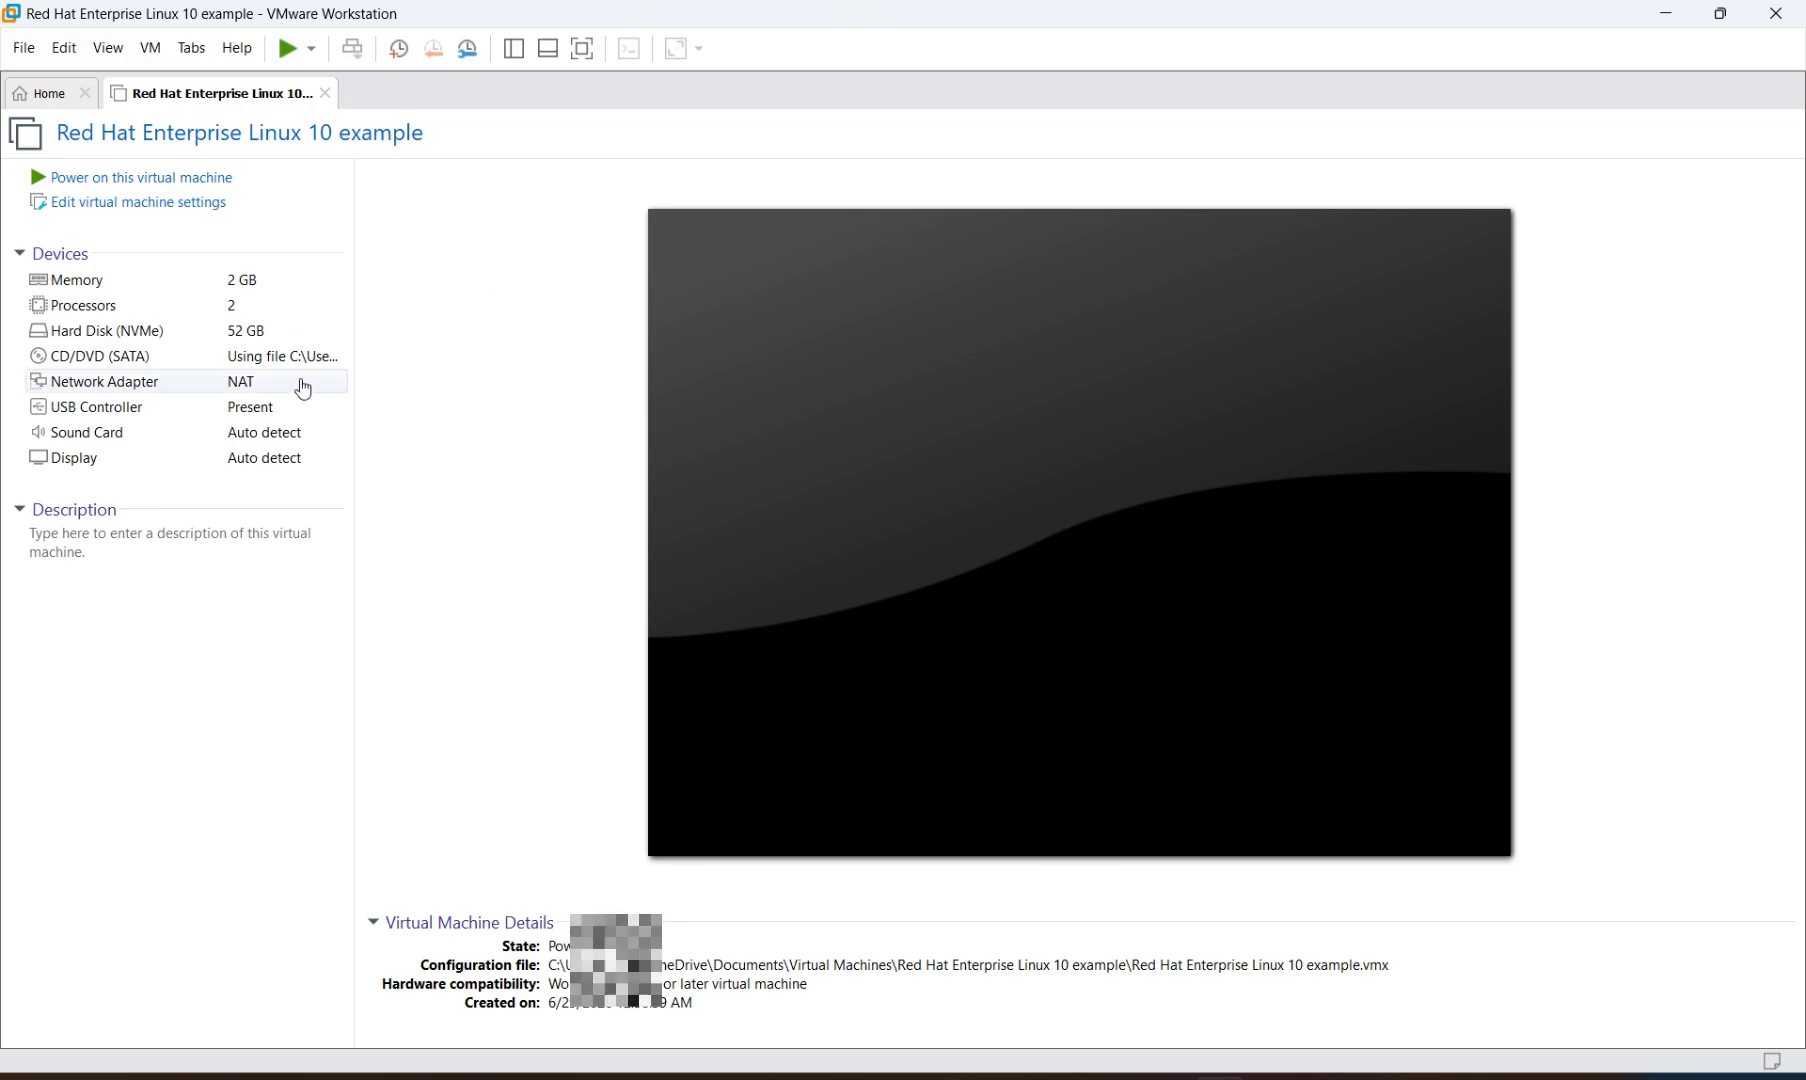
# Power on the VM and dismiss the side-channel mitigations and removable devices hints
pyautogui.click(168, 185)
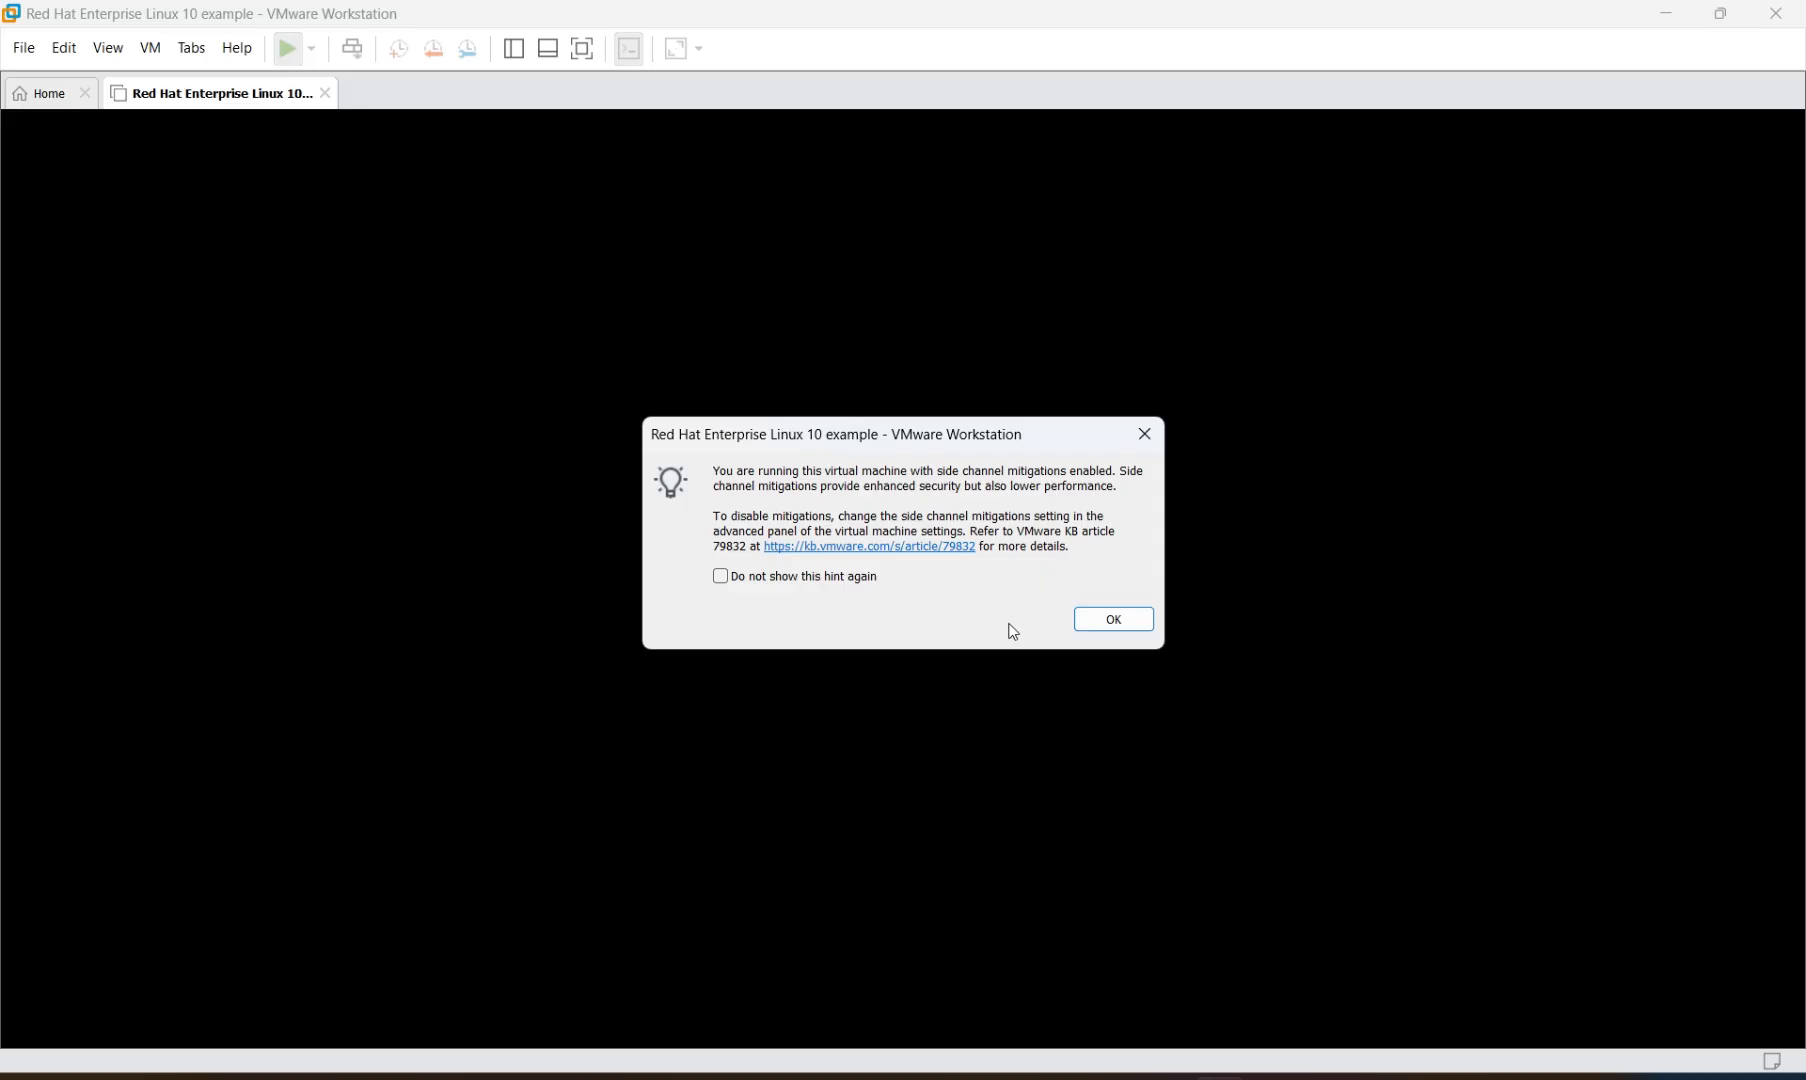
pyautogui.click(1144, 624)
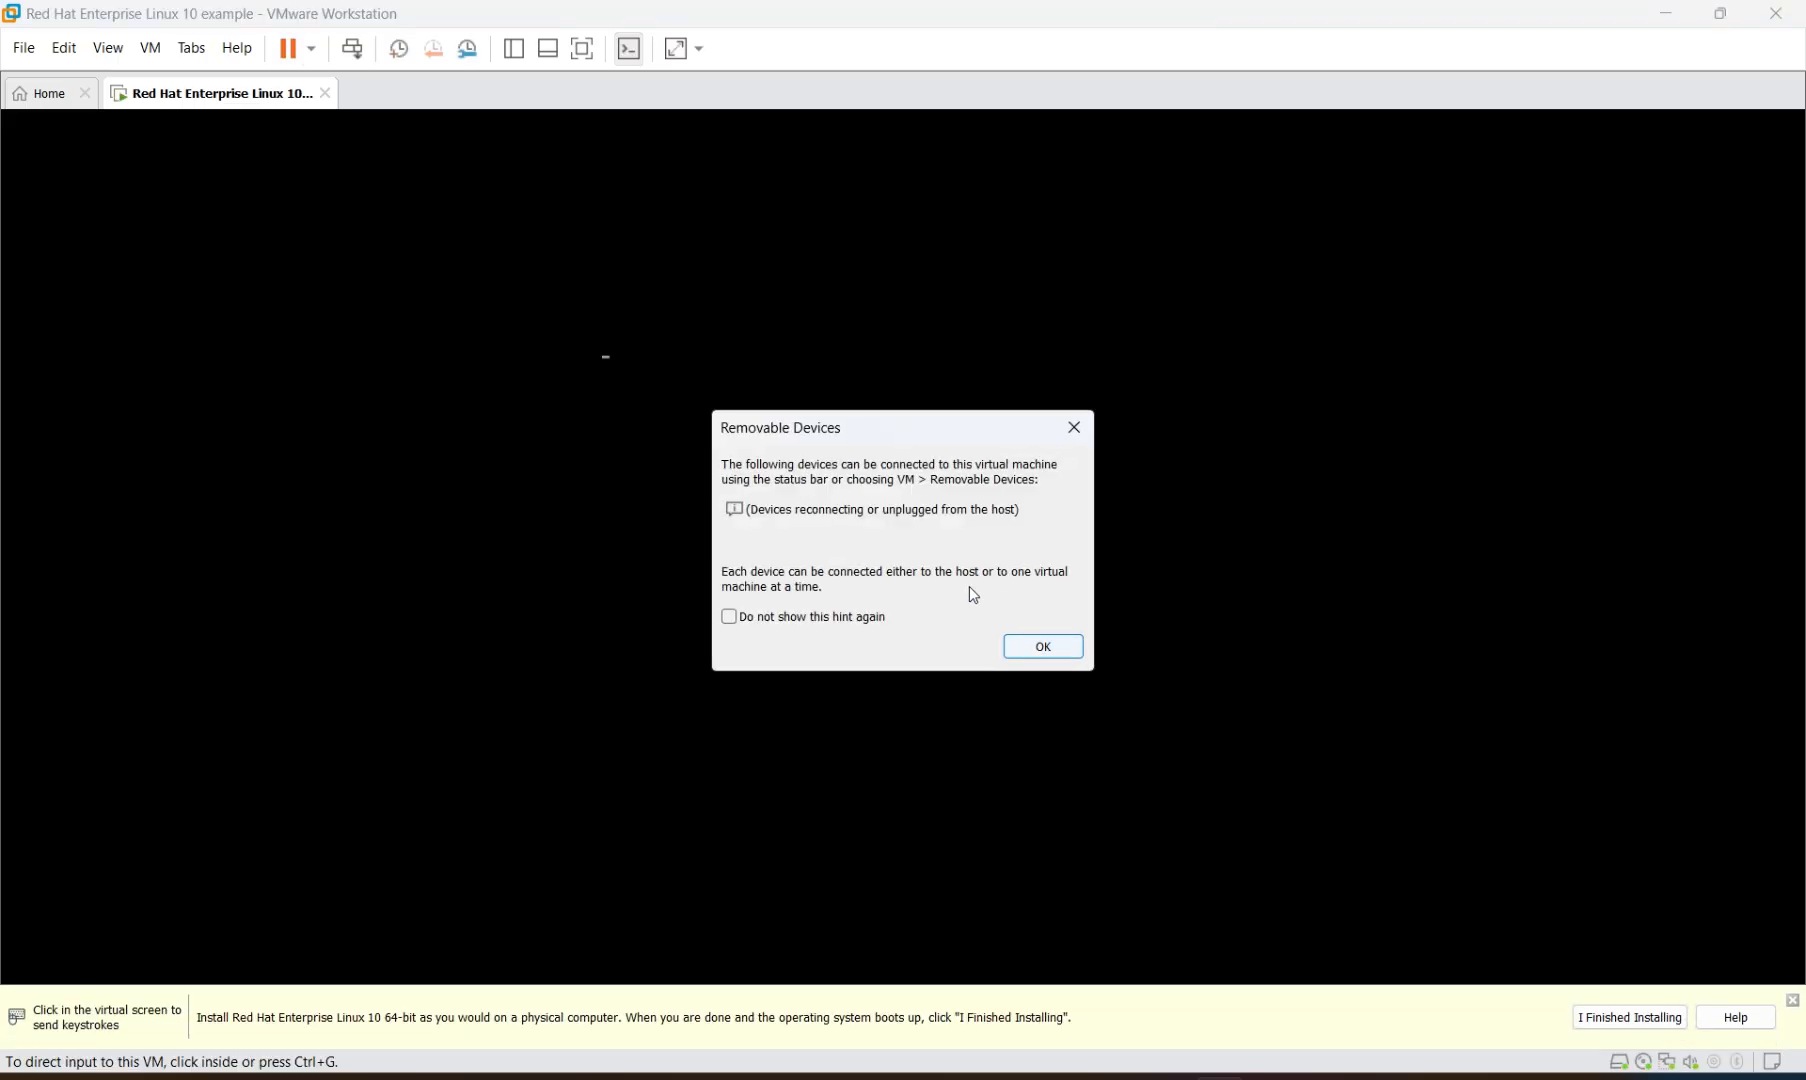
pyautogui.click(1043, 647)
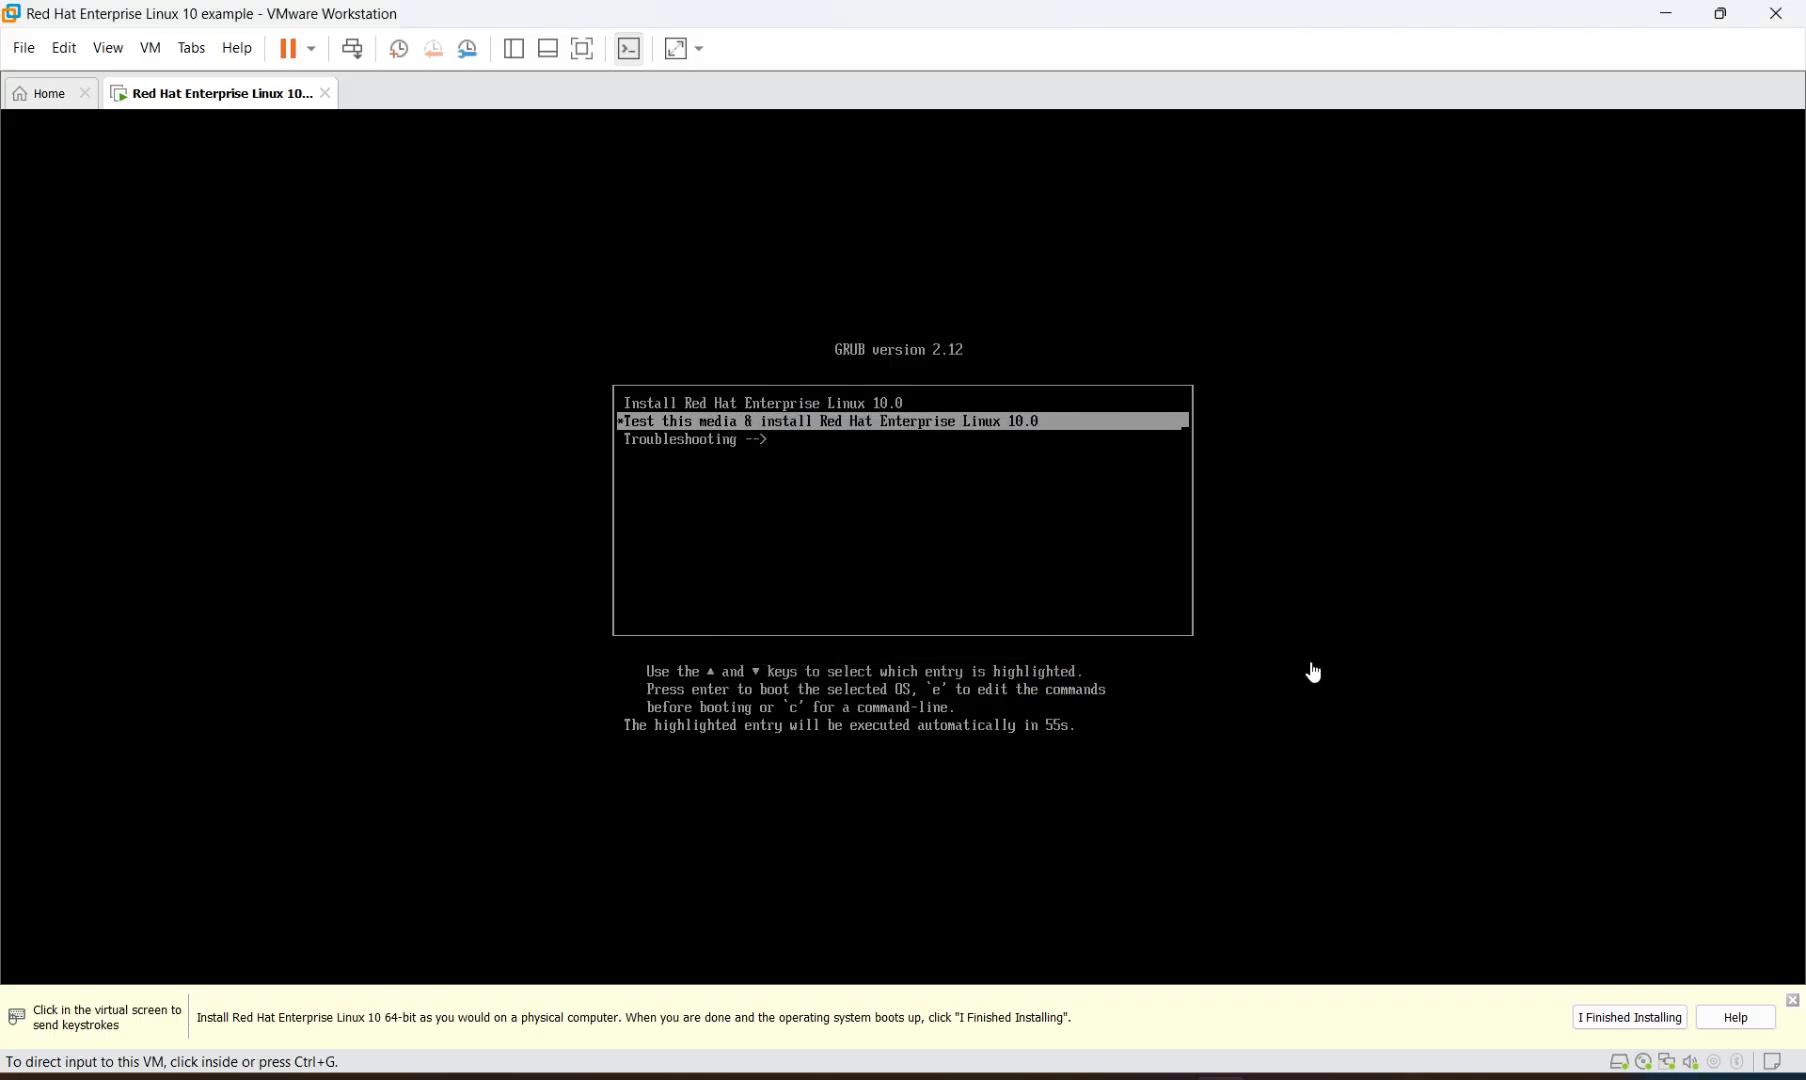
# Highlight 'Install Red Hat Enterprise Linux 10.0' in the GRUB boot menu
pyautogui.click(1366, 492)
pyautogui.press('Up')
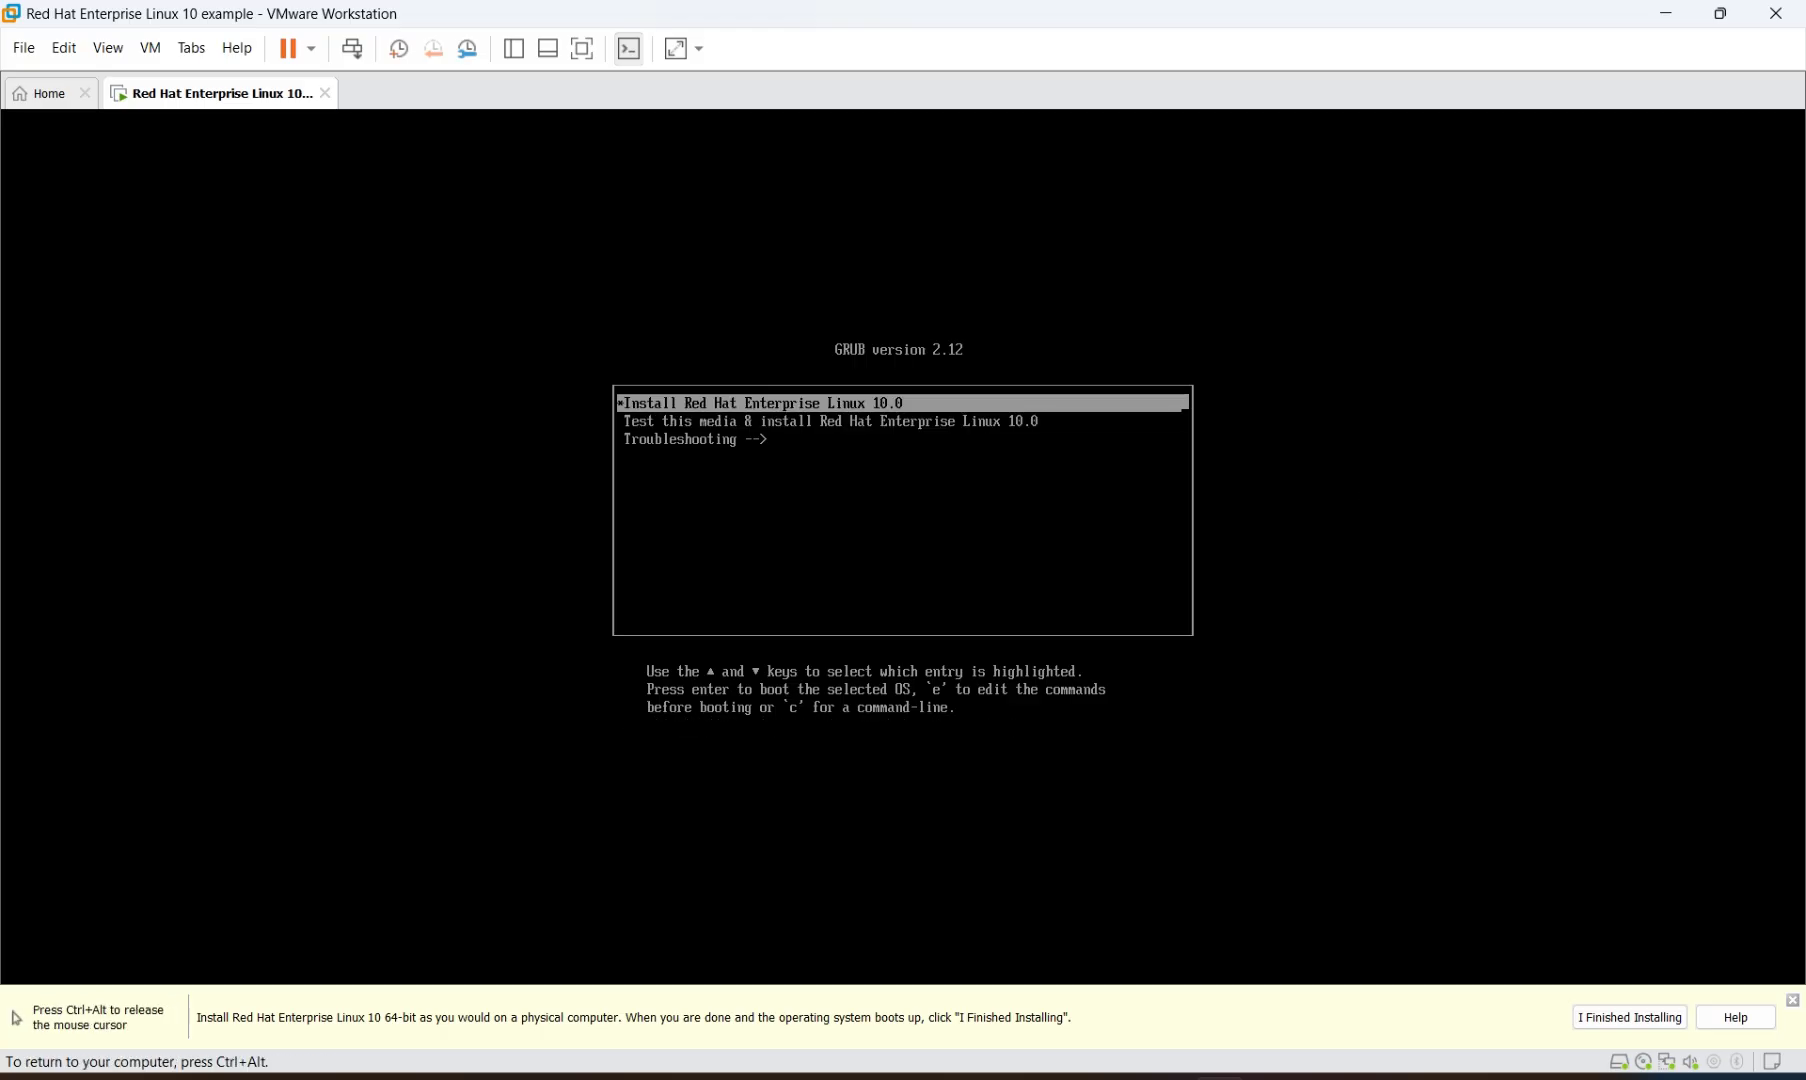
pyautogui.press('Down')
pyautogui.press('Down')
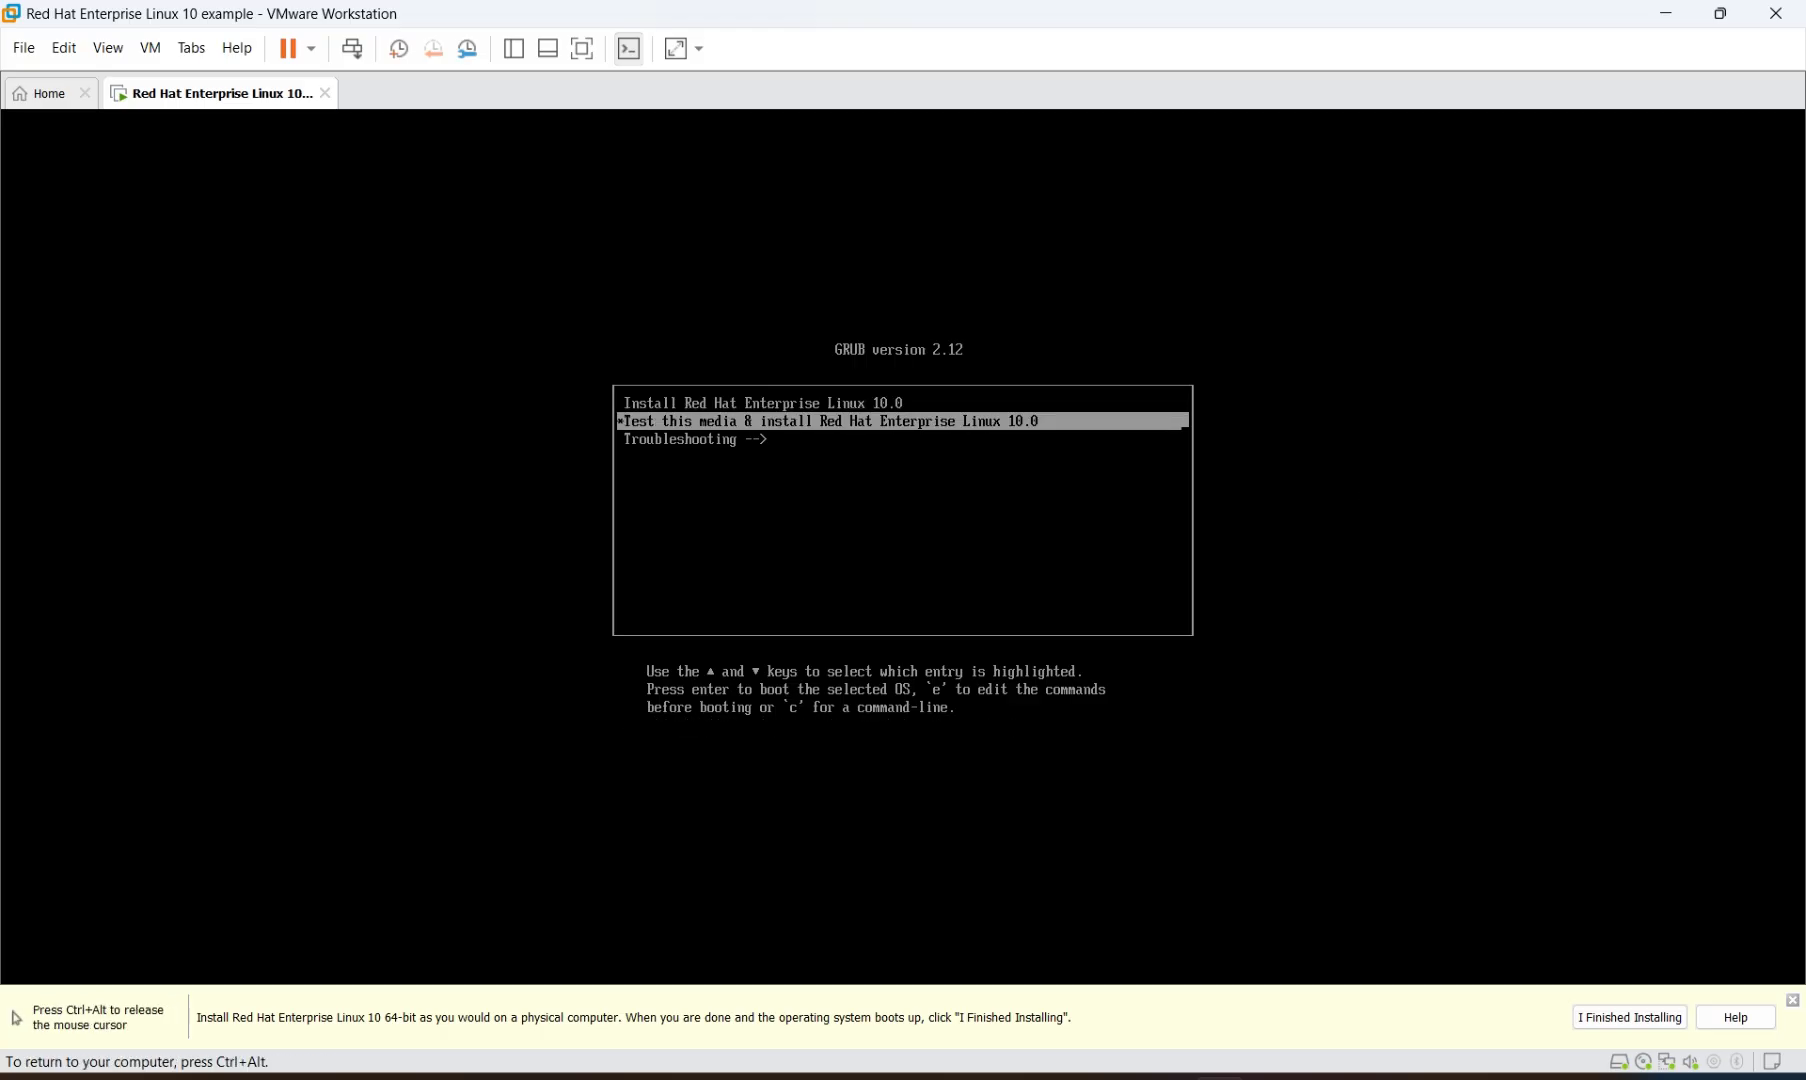
pyautogui.press('Up')
pyautogui.press('Up')
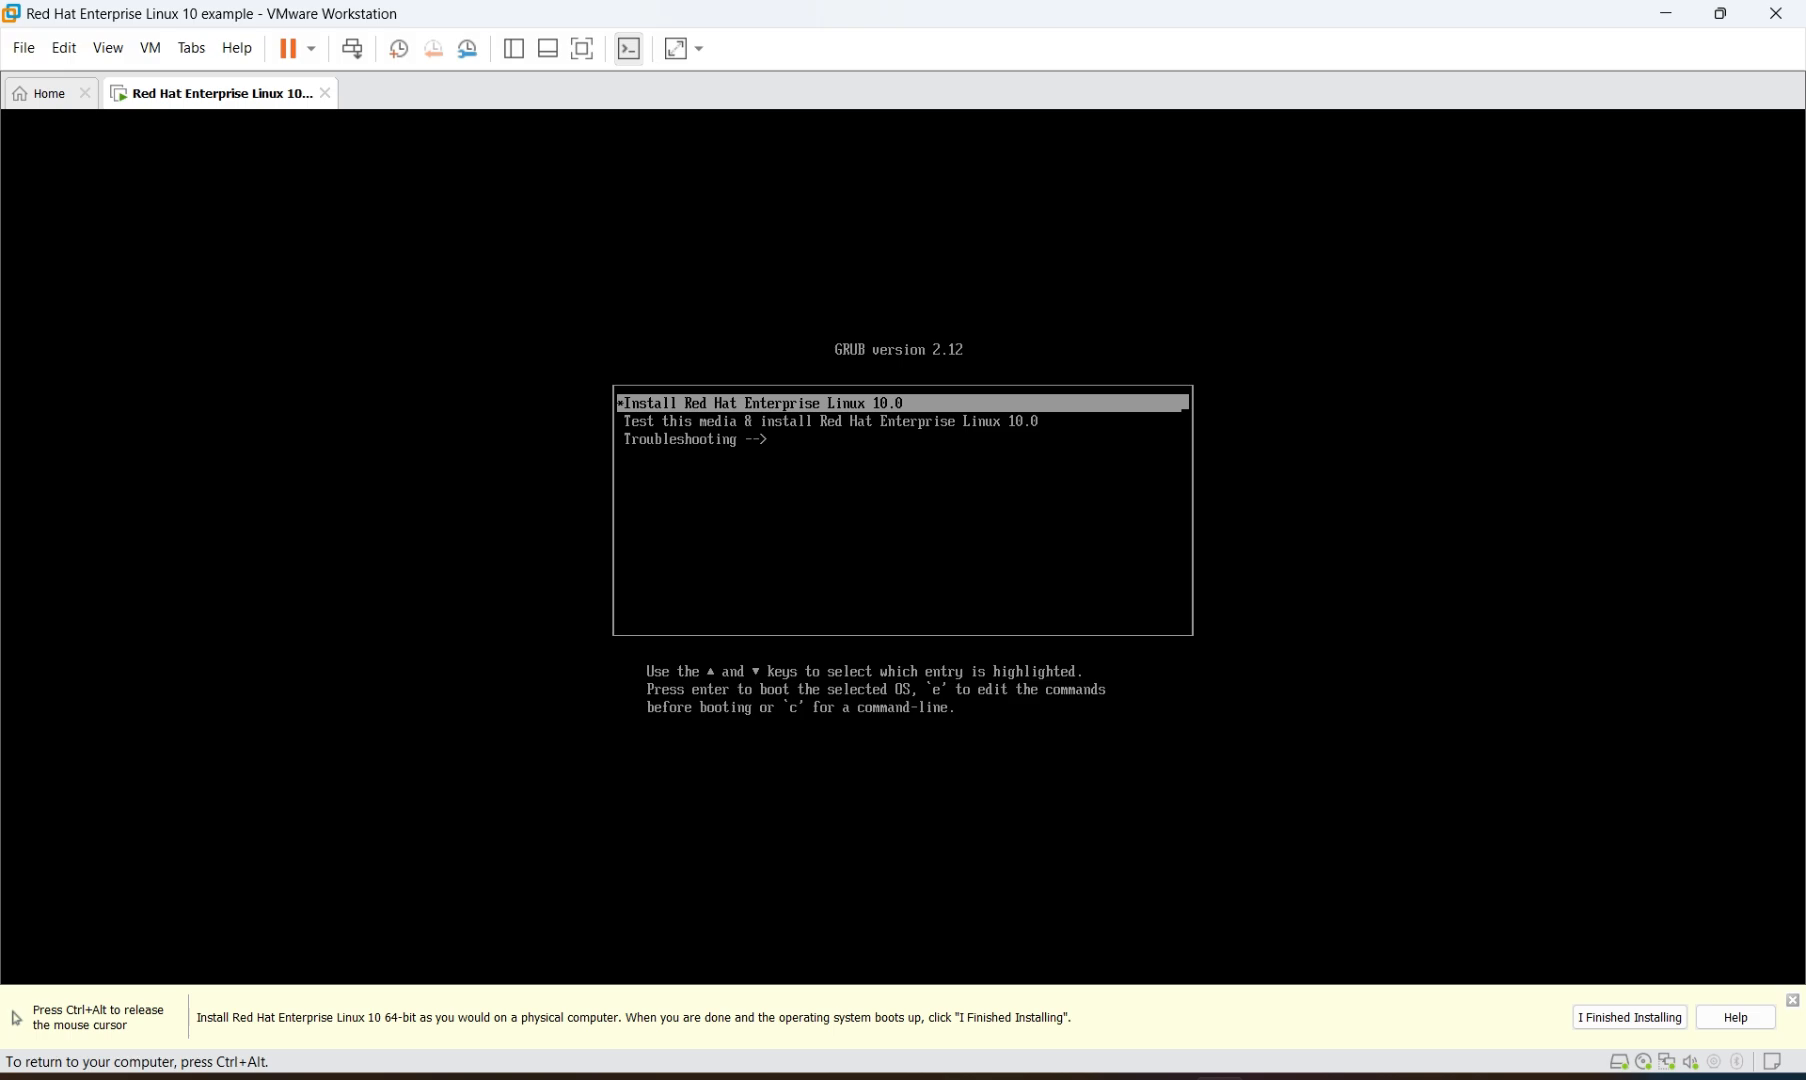
# Boot the install entry, release input from the VM, and return to VMware Workstation
pyautogui.press('Return')
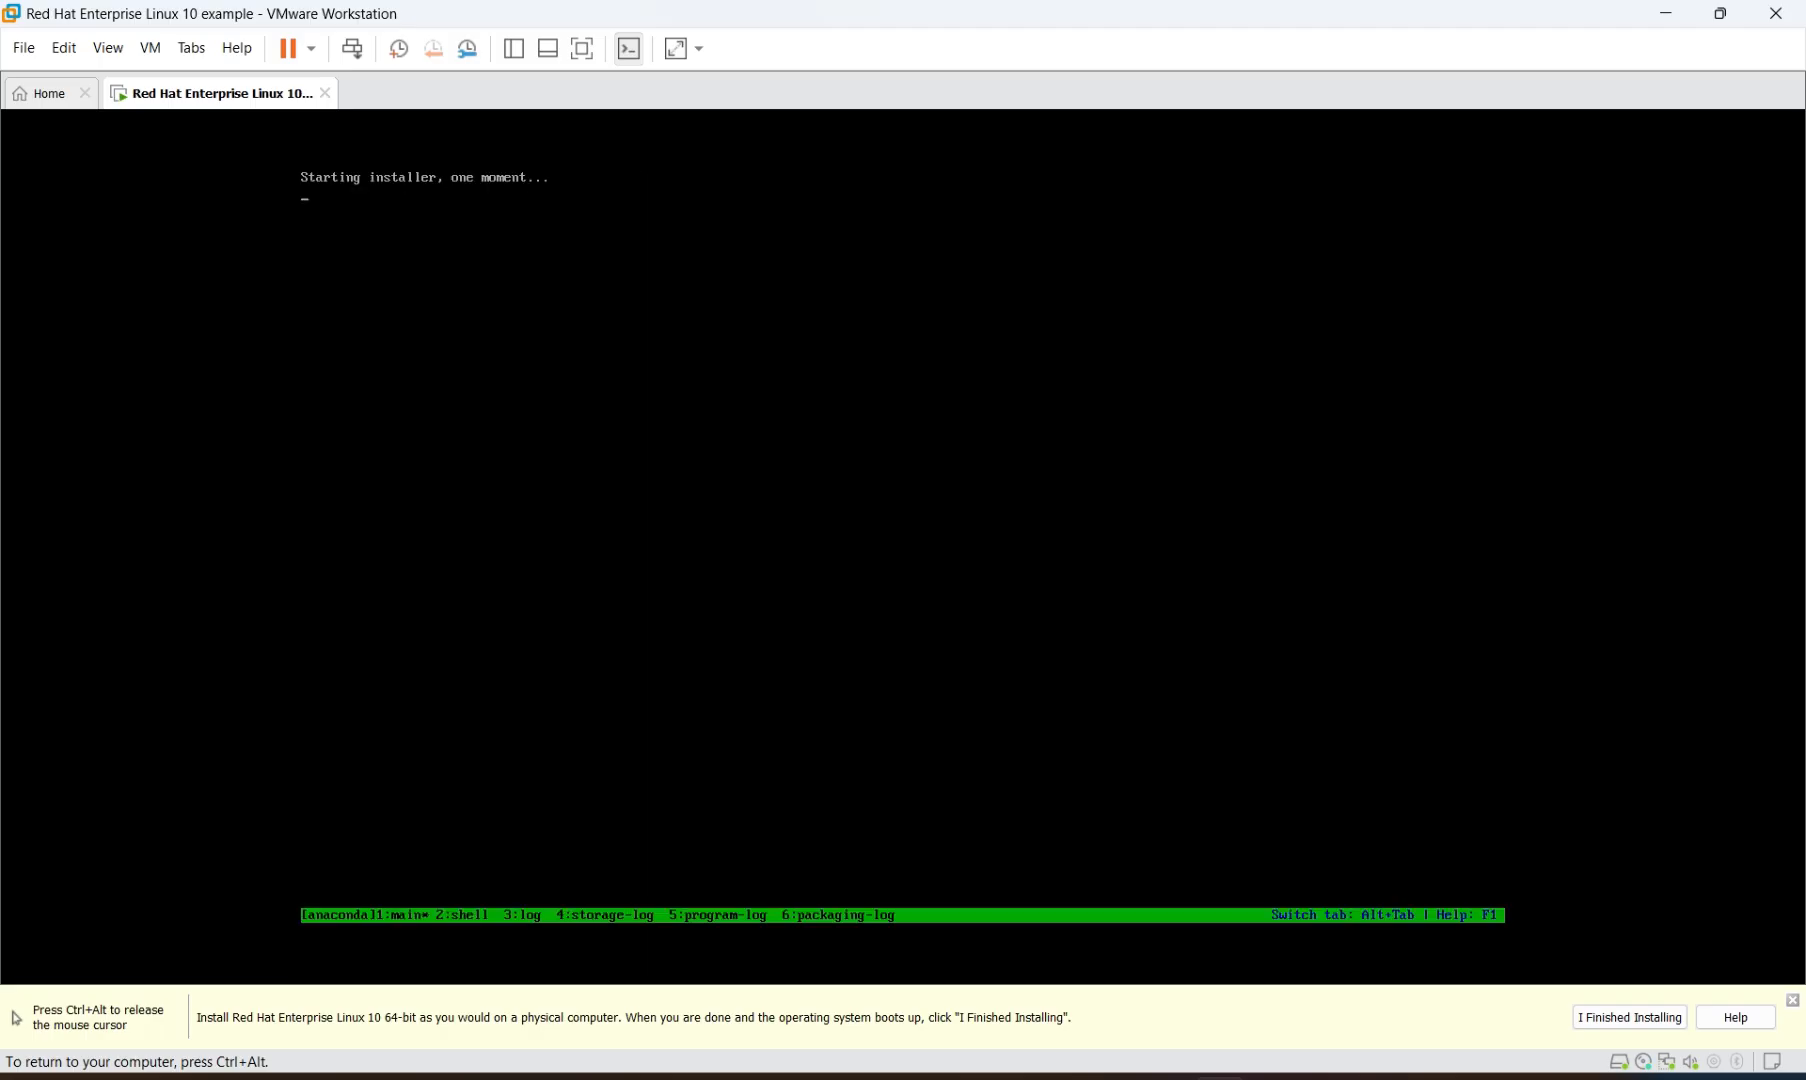
pyautogui.hotkey('ctrl', 'alt')
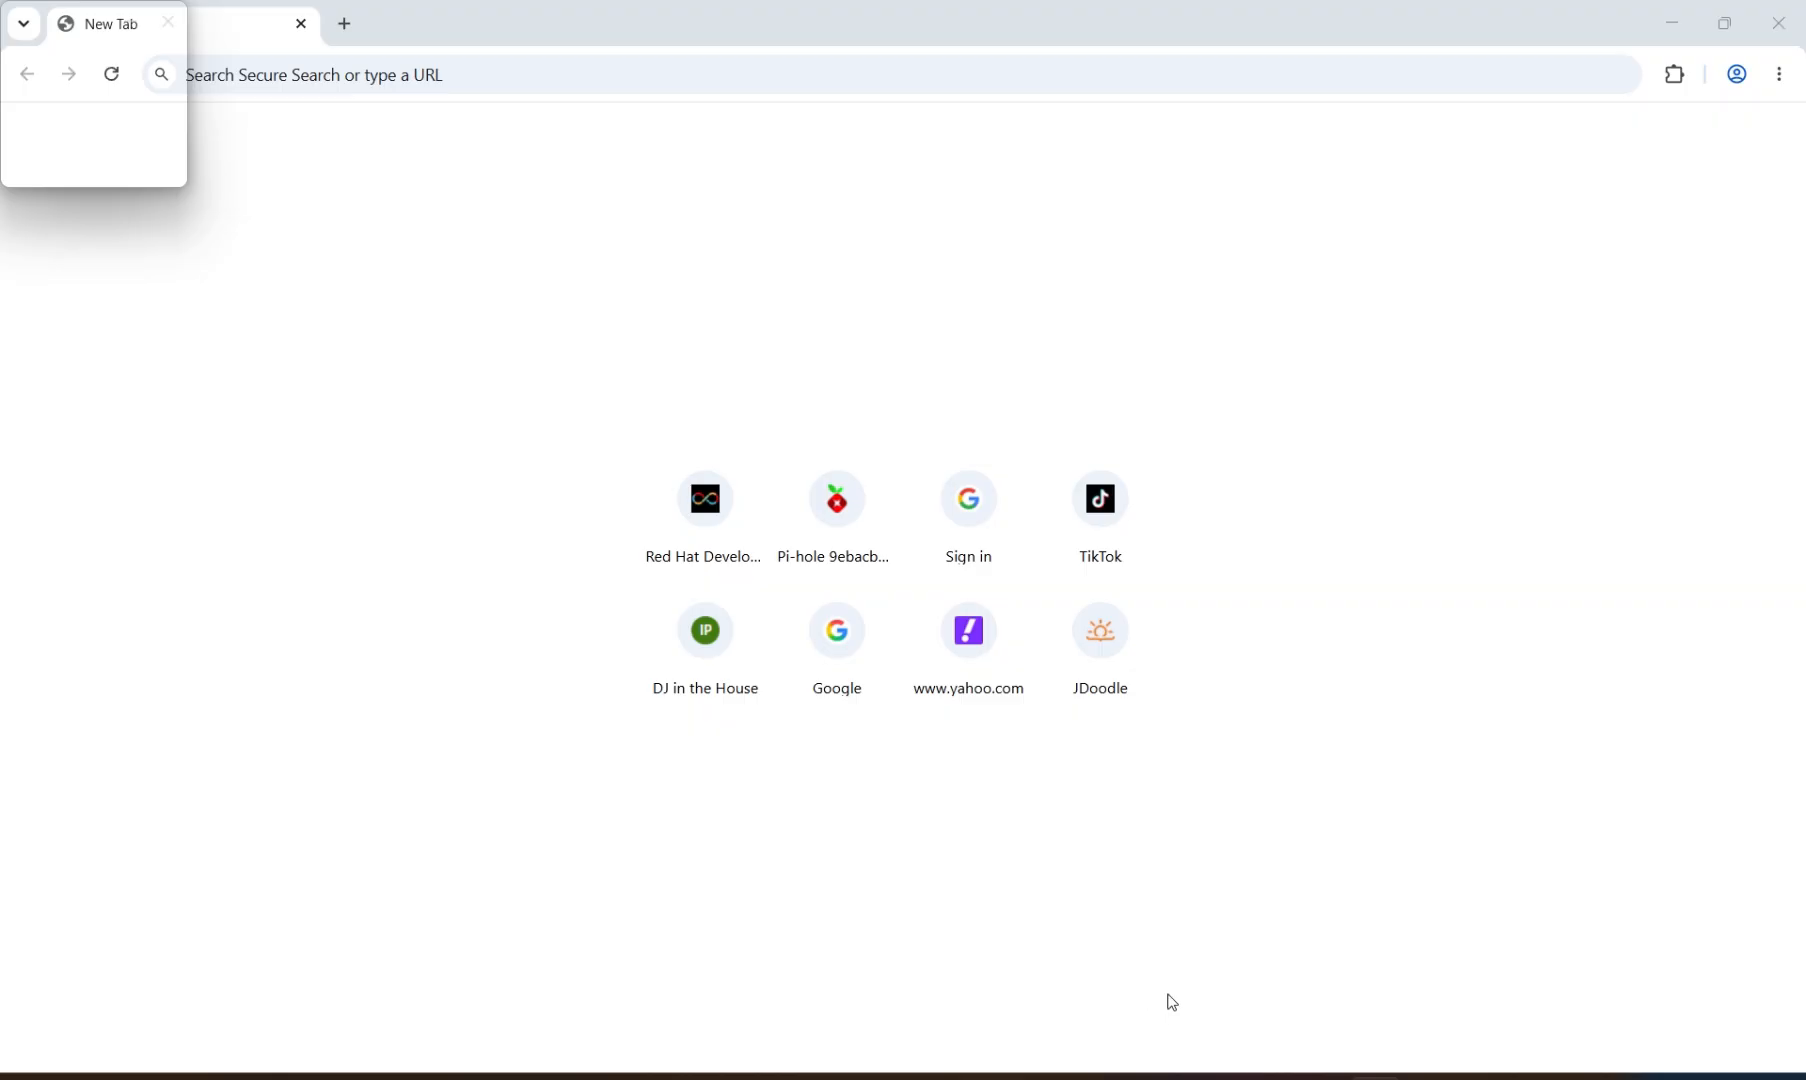
pyautogui.click(1108, 1075)
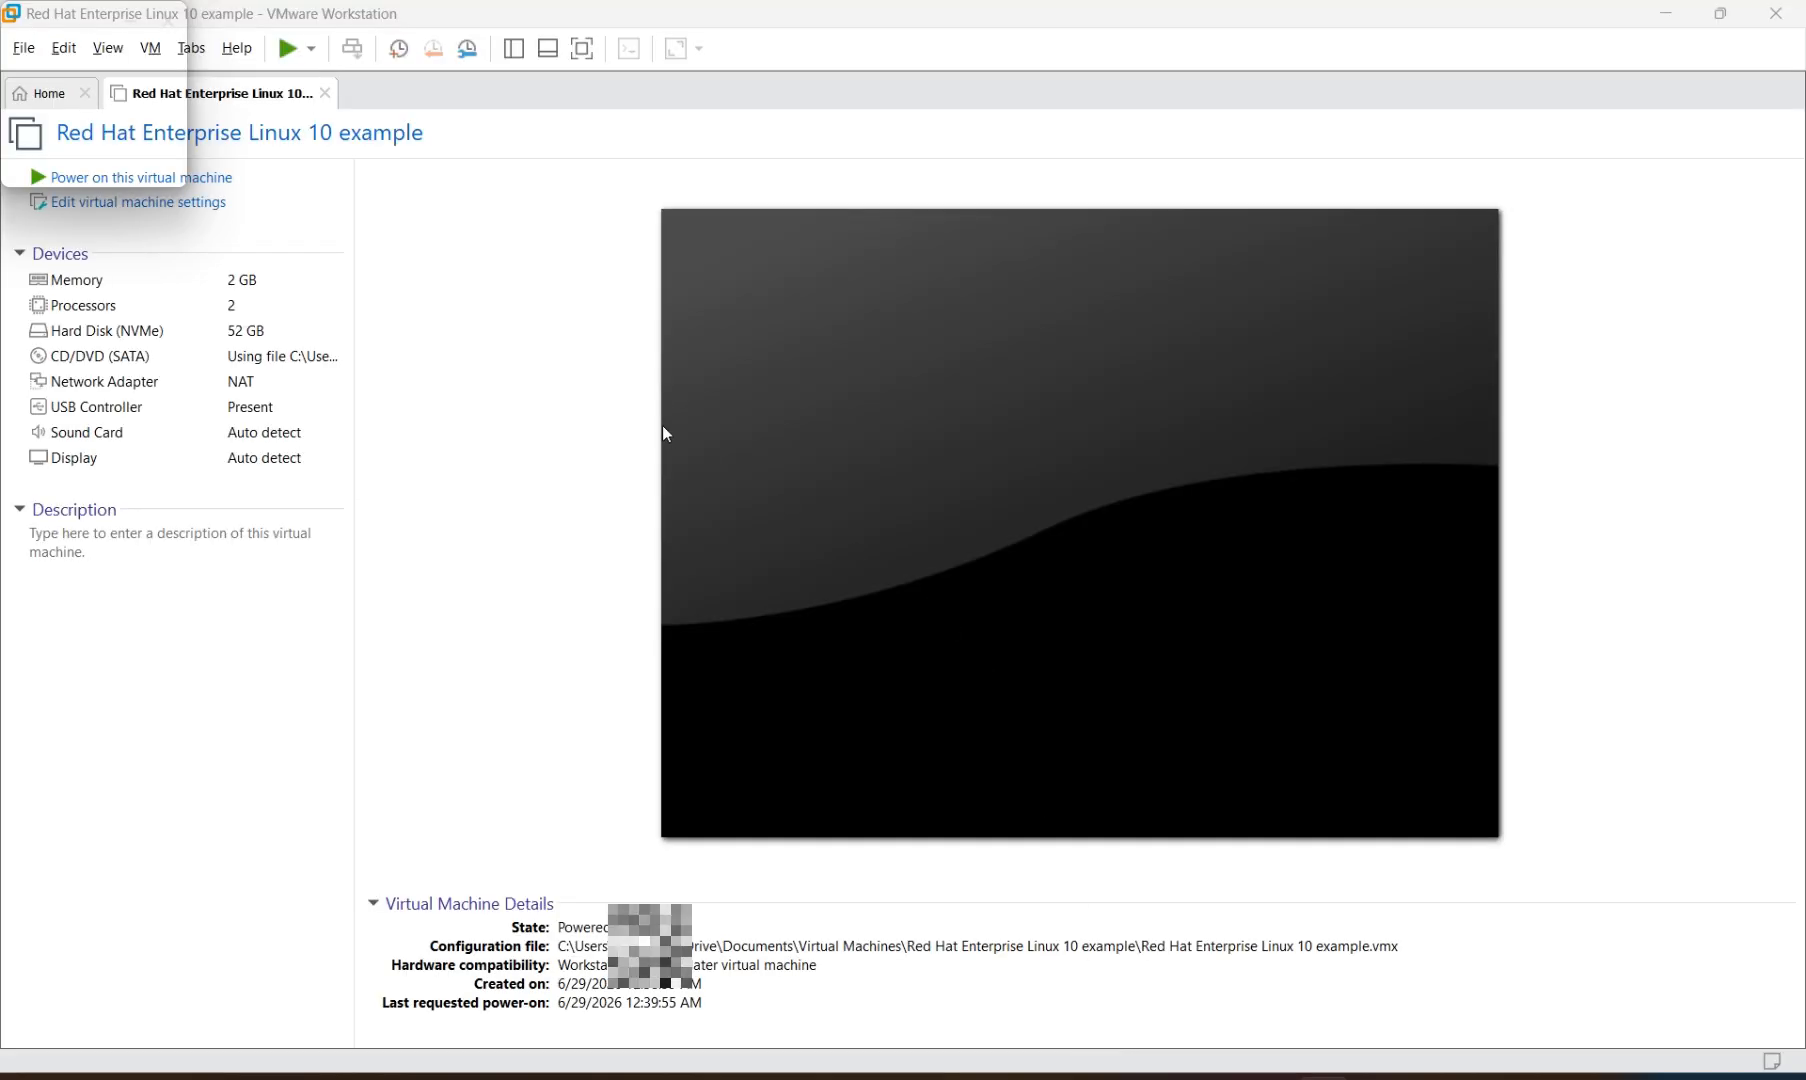
# Power on again and boot the install entry with nomodeset appended to the kernel line
pyautogui.click(214, 178)
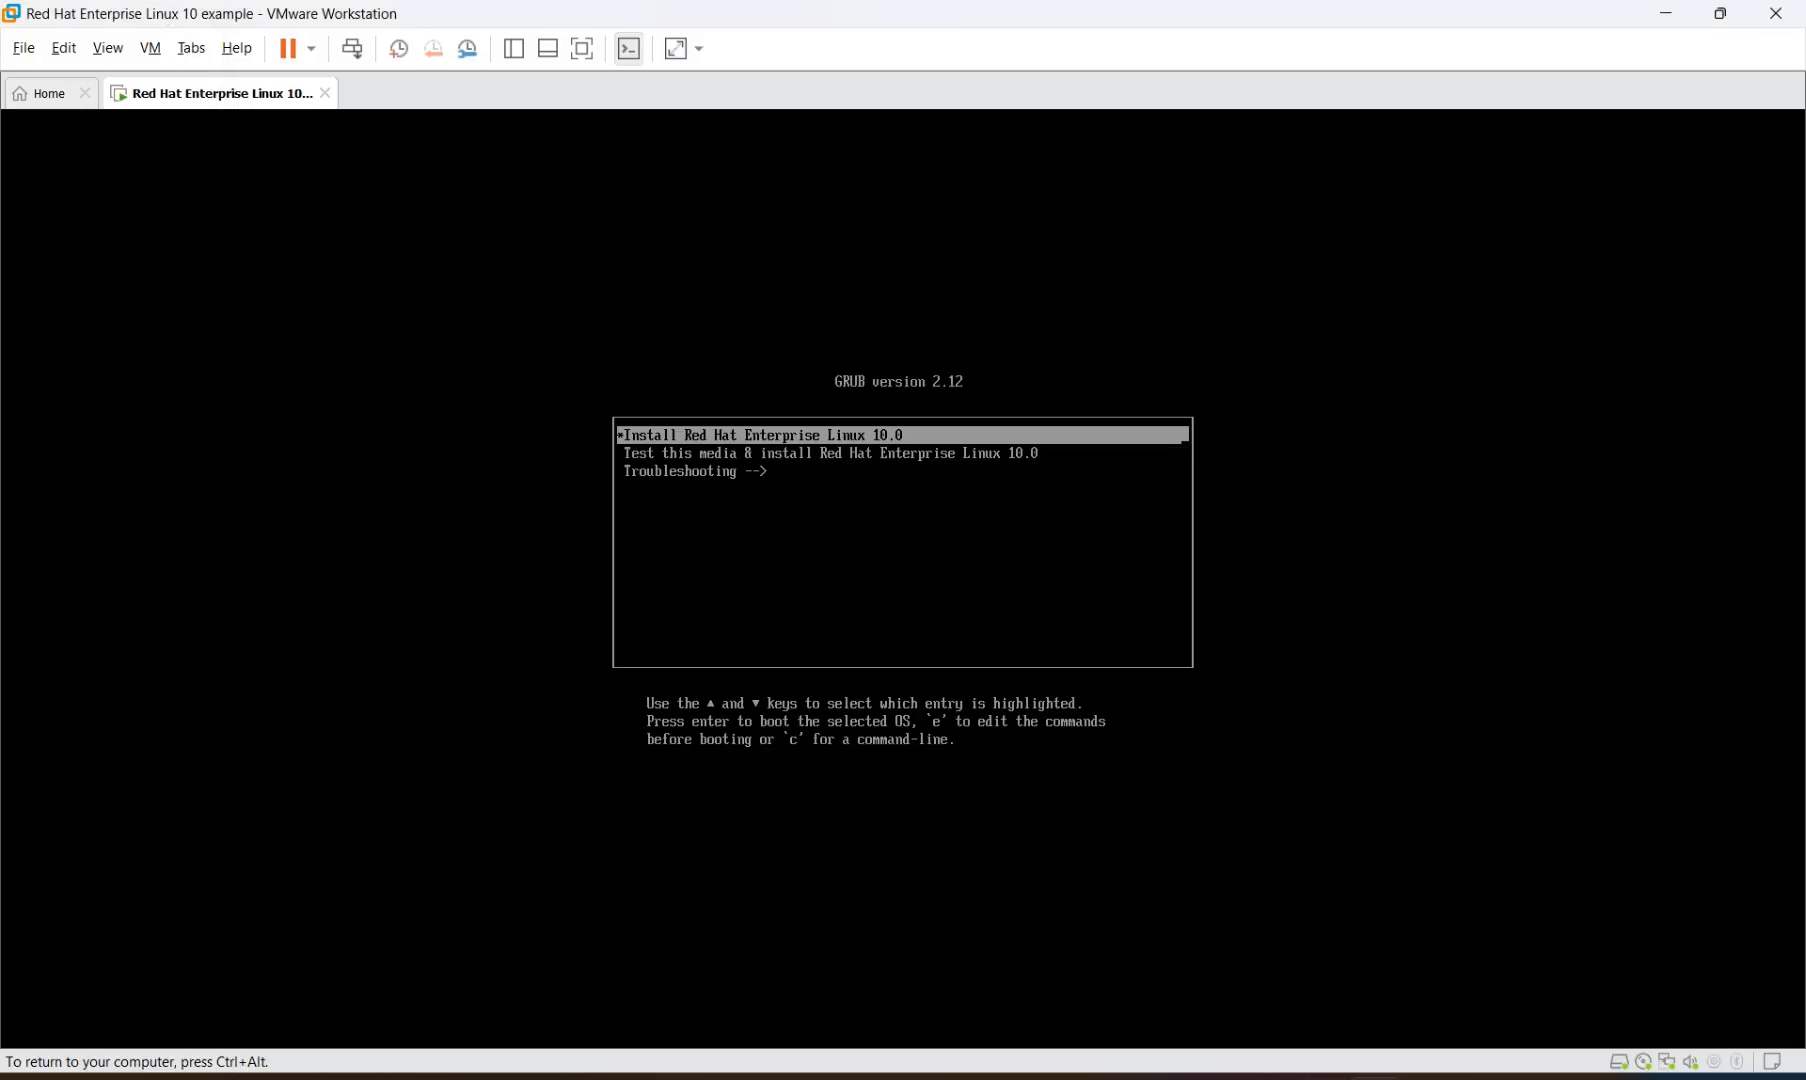
pyautogui.press('e')
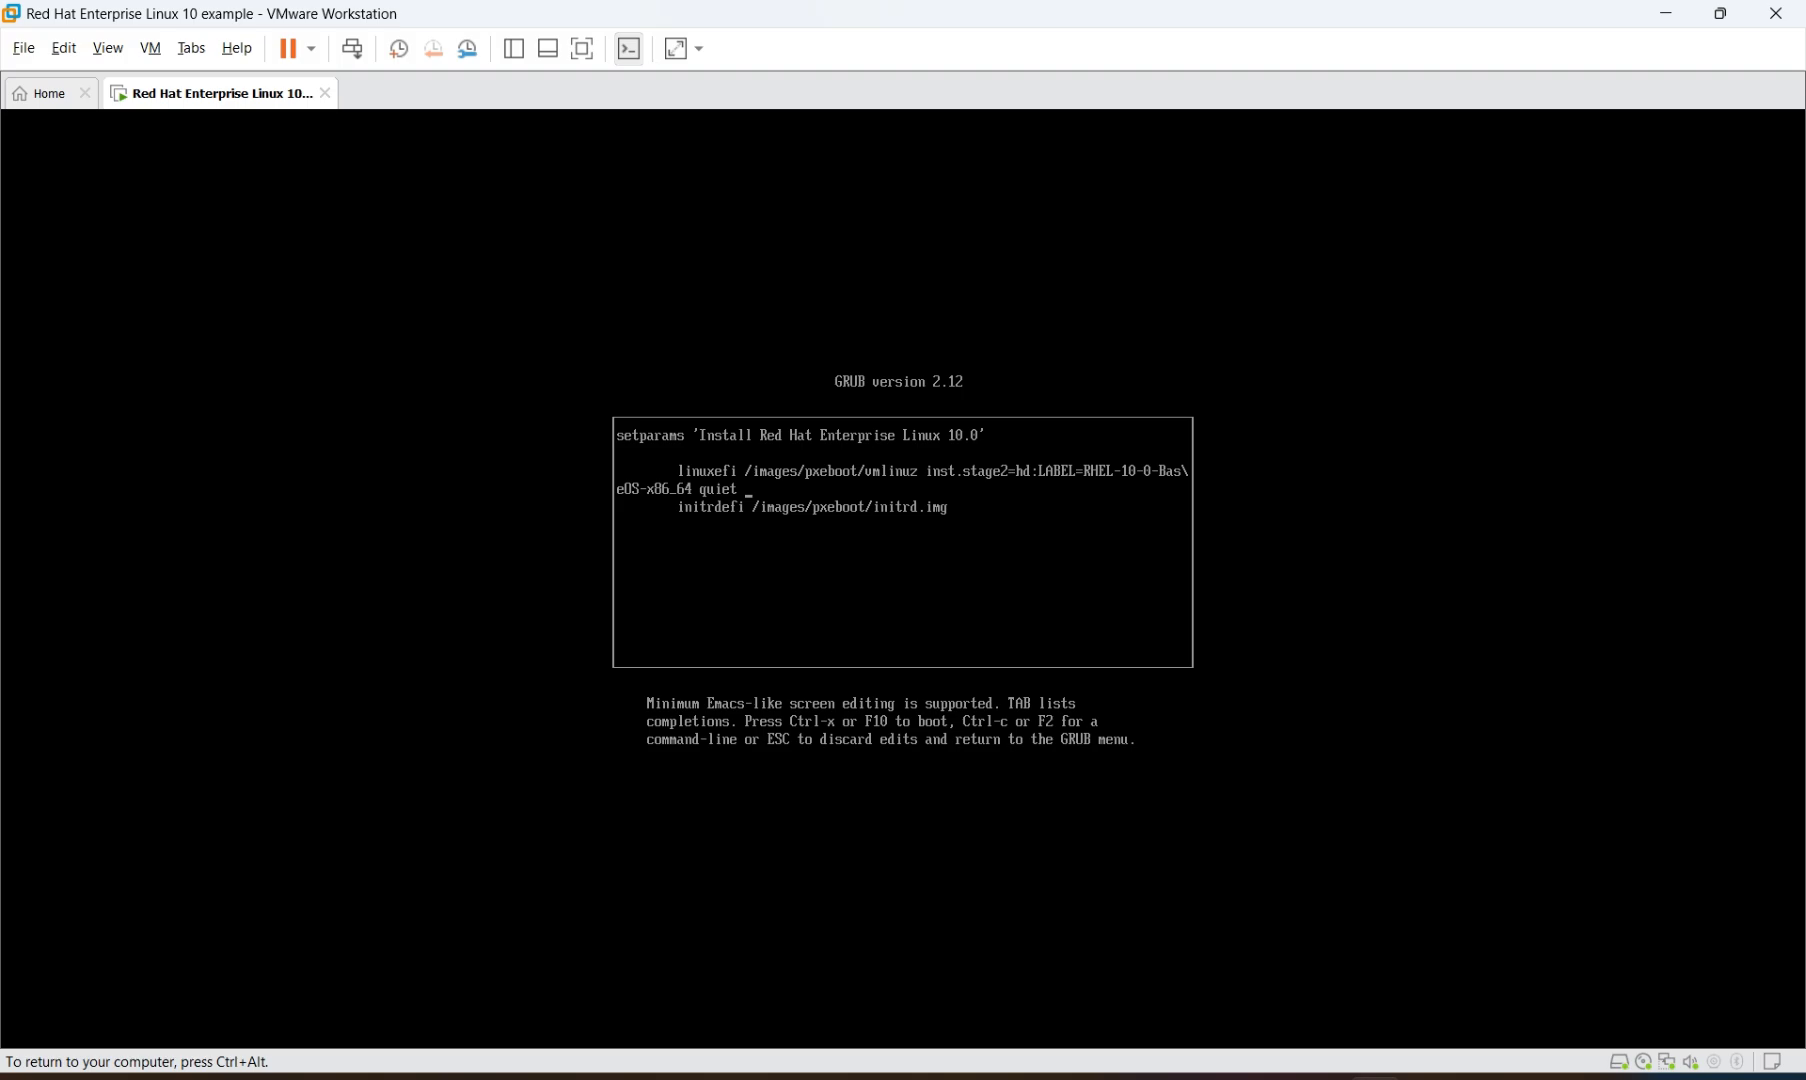
pyautogui.write('nomodeset')
pyautogui.hotkey('ctrl', 'x')
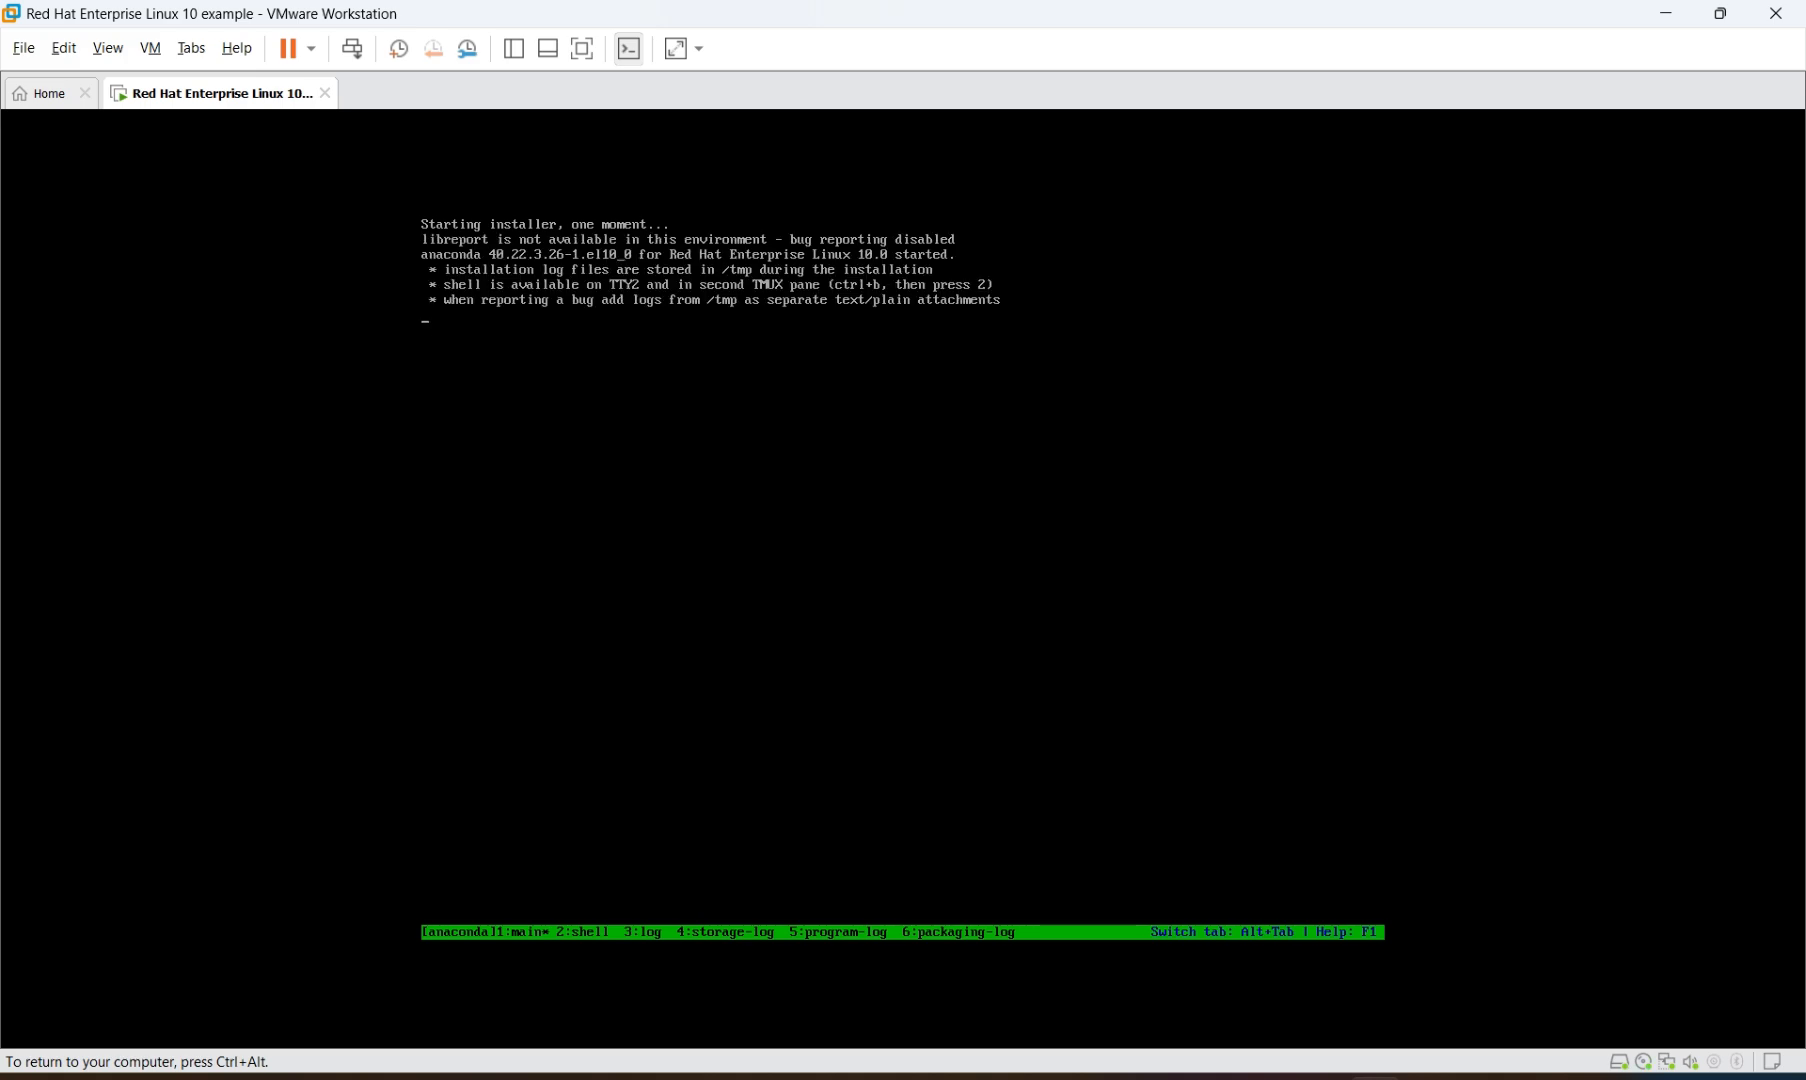
# Accept English (United States) on the installer welcome screen and continue
pyautogui.hotkey('ctrl', 'alt')
pyautogui.click(1436, 613)
pyautogui.hotkey('ctrl', 'alt')
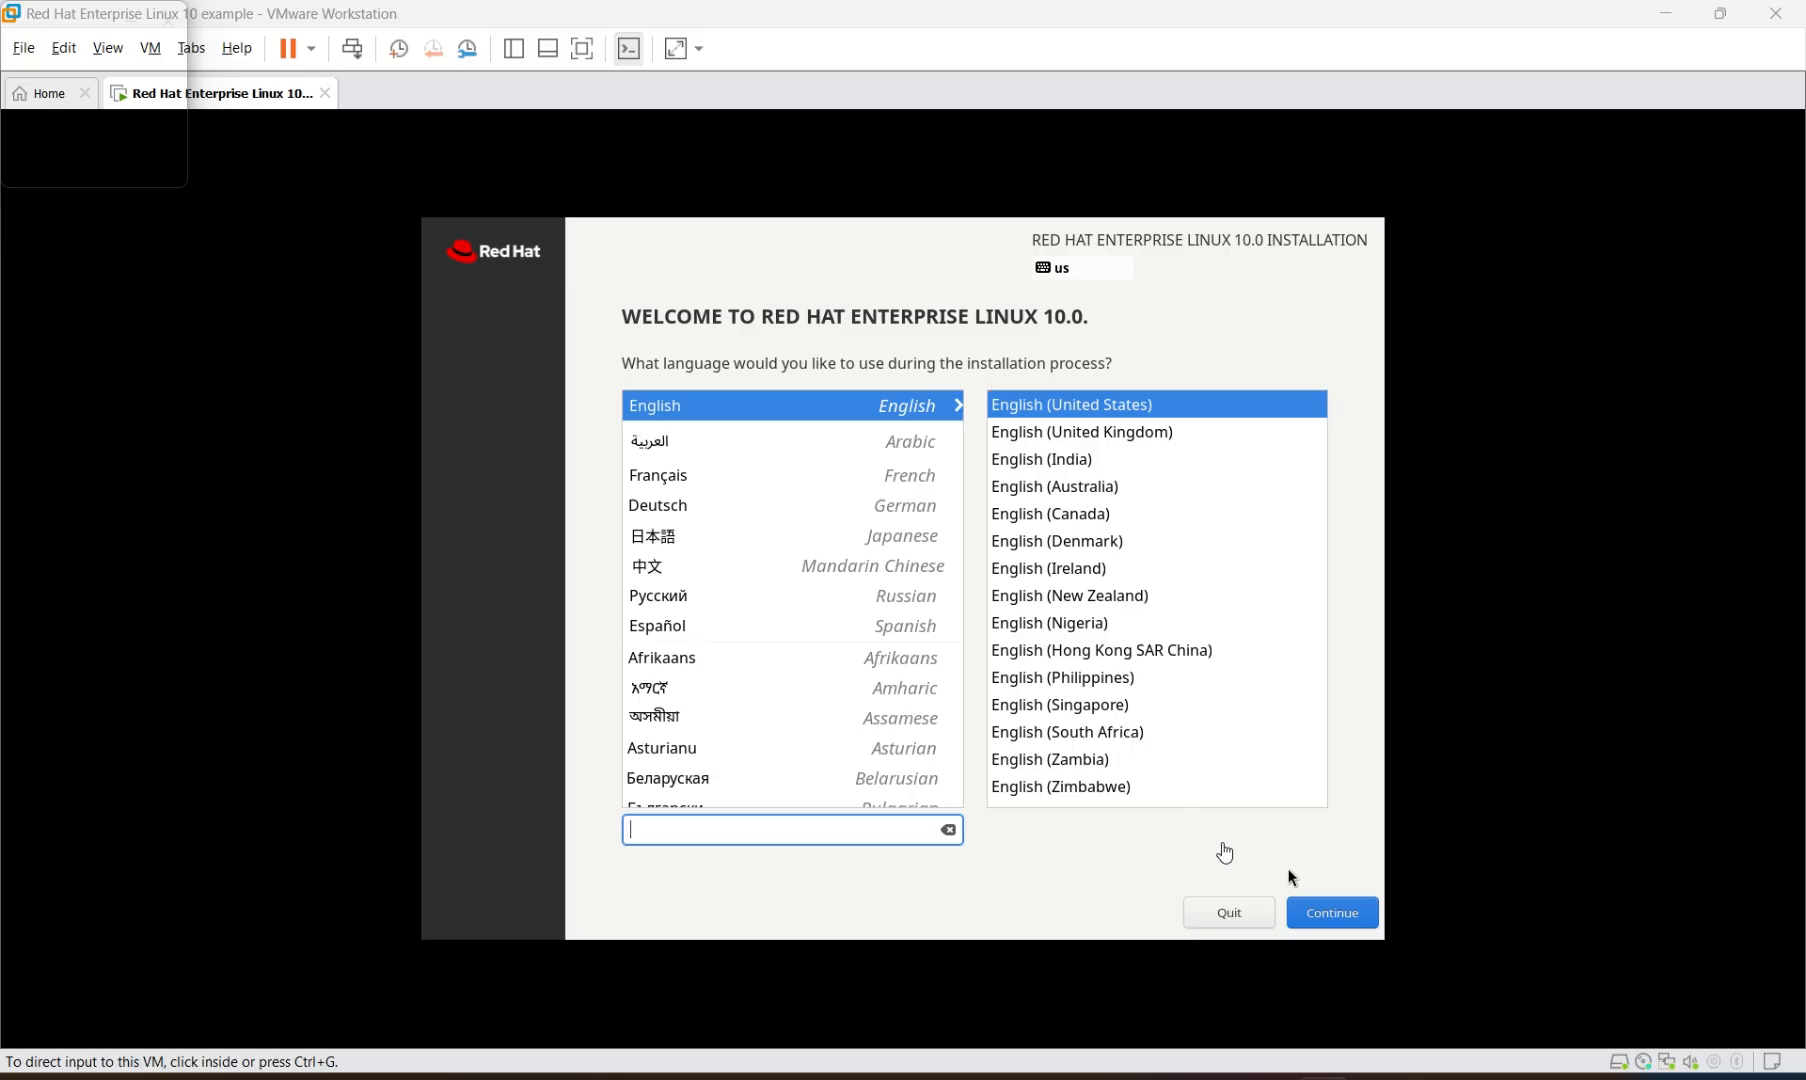
pyautogui.click(1290, 877)
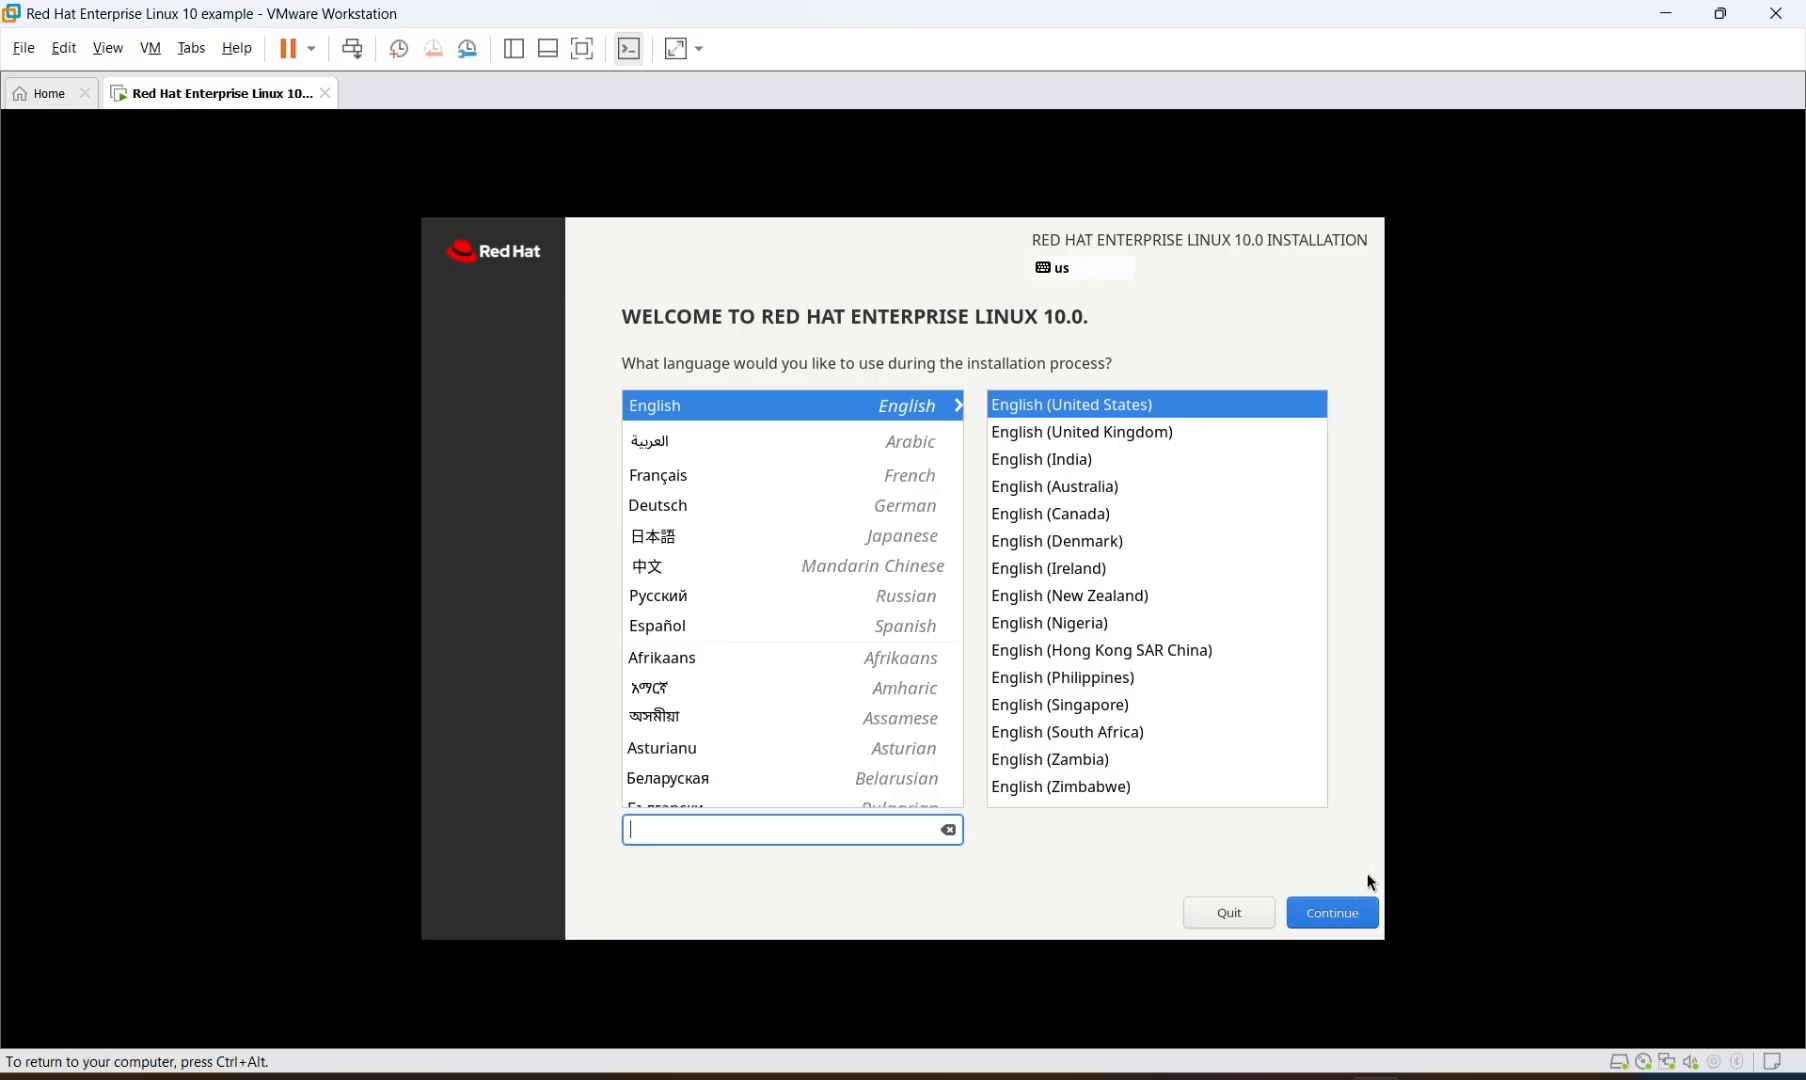
pyautogui.click(1330, 912)
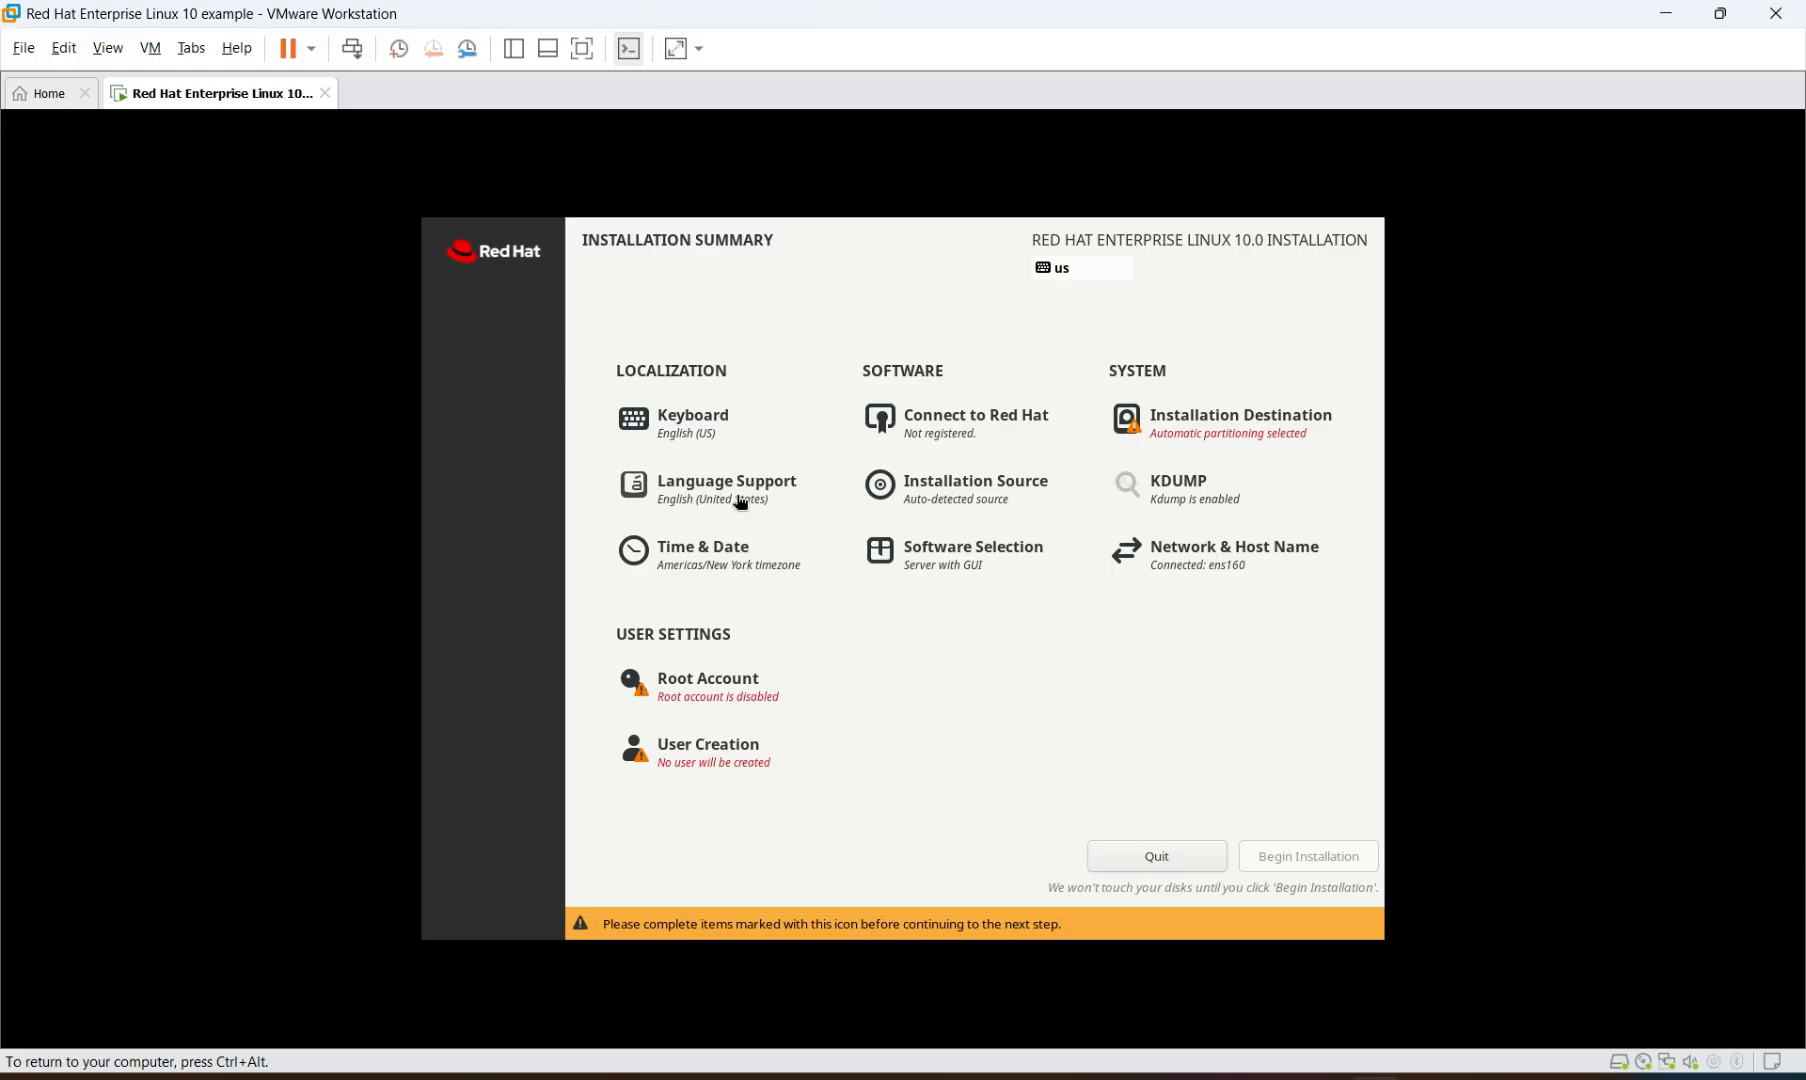
pyautogui.click(705, 553)
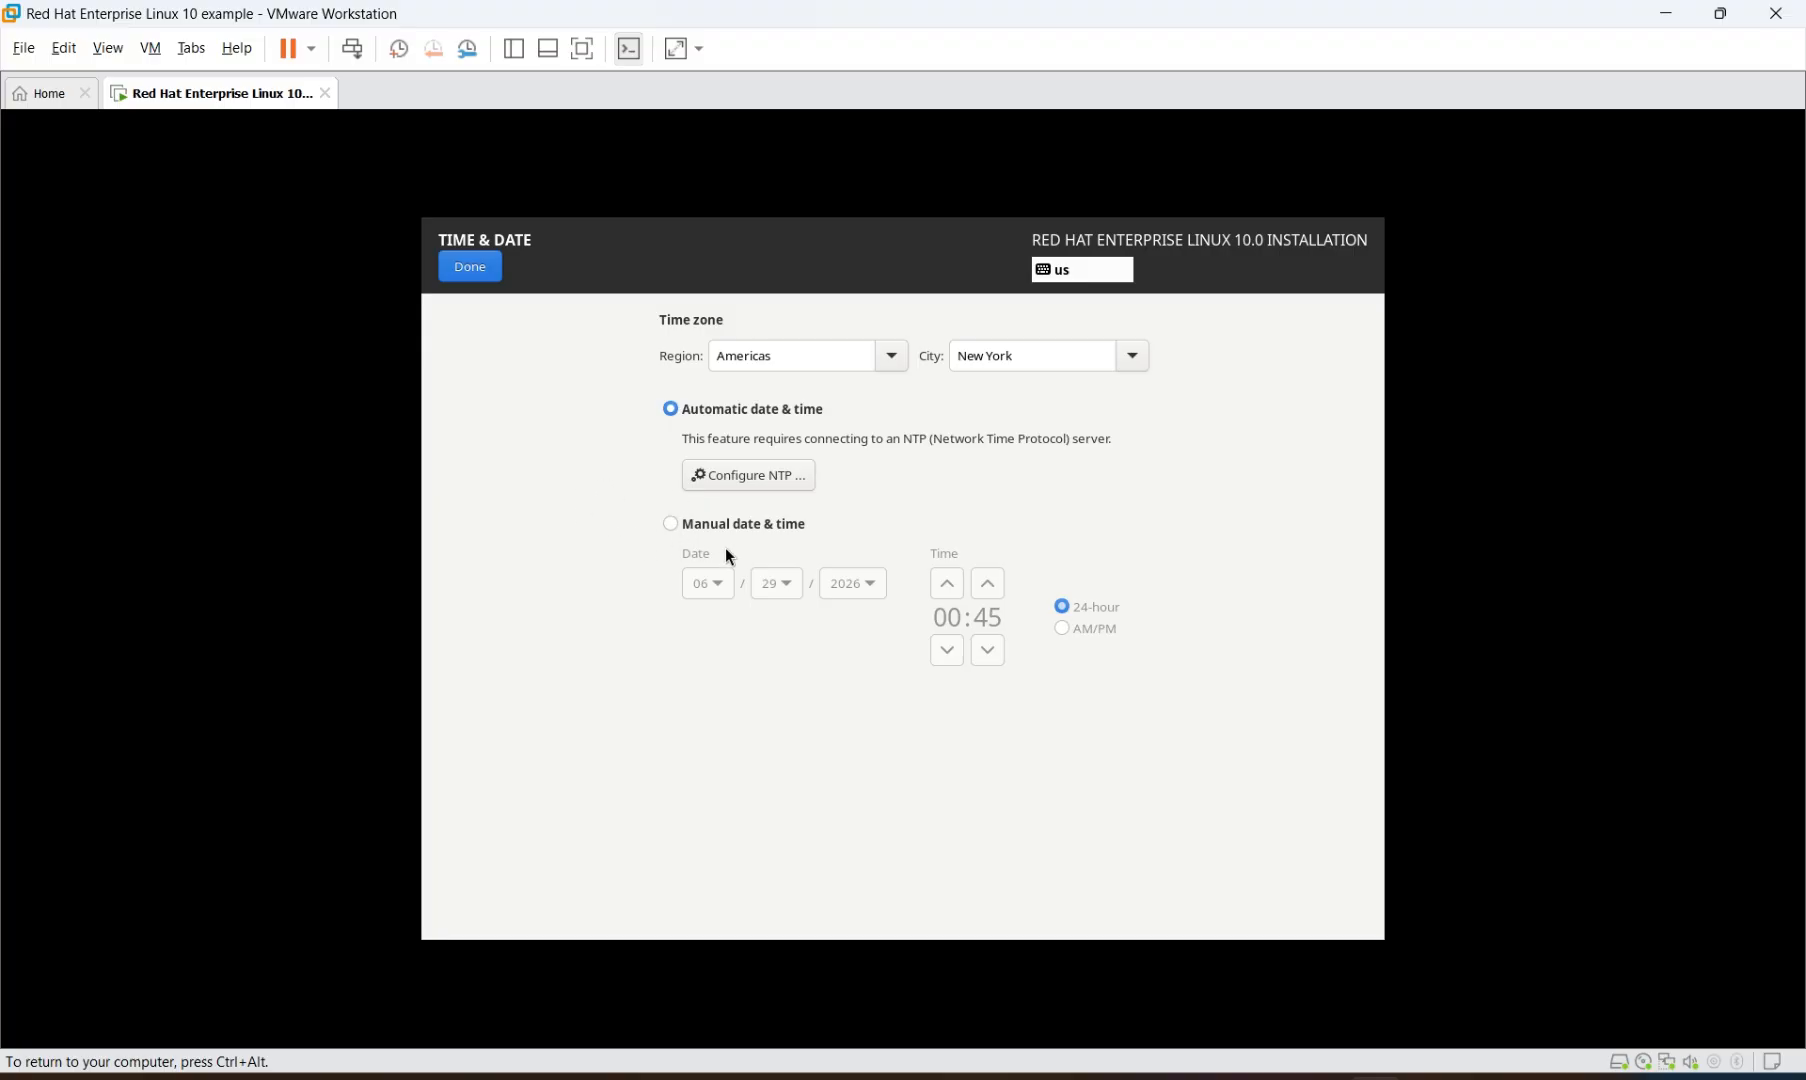
pyautogui.click(489, 272)
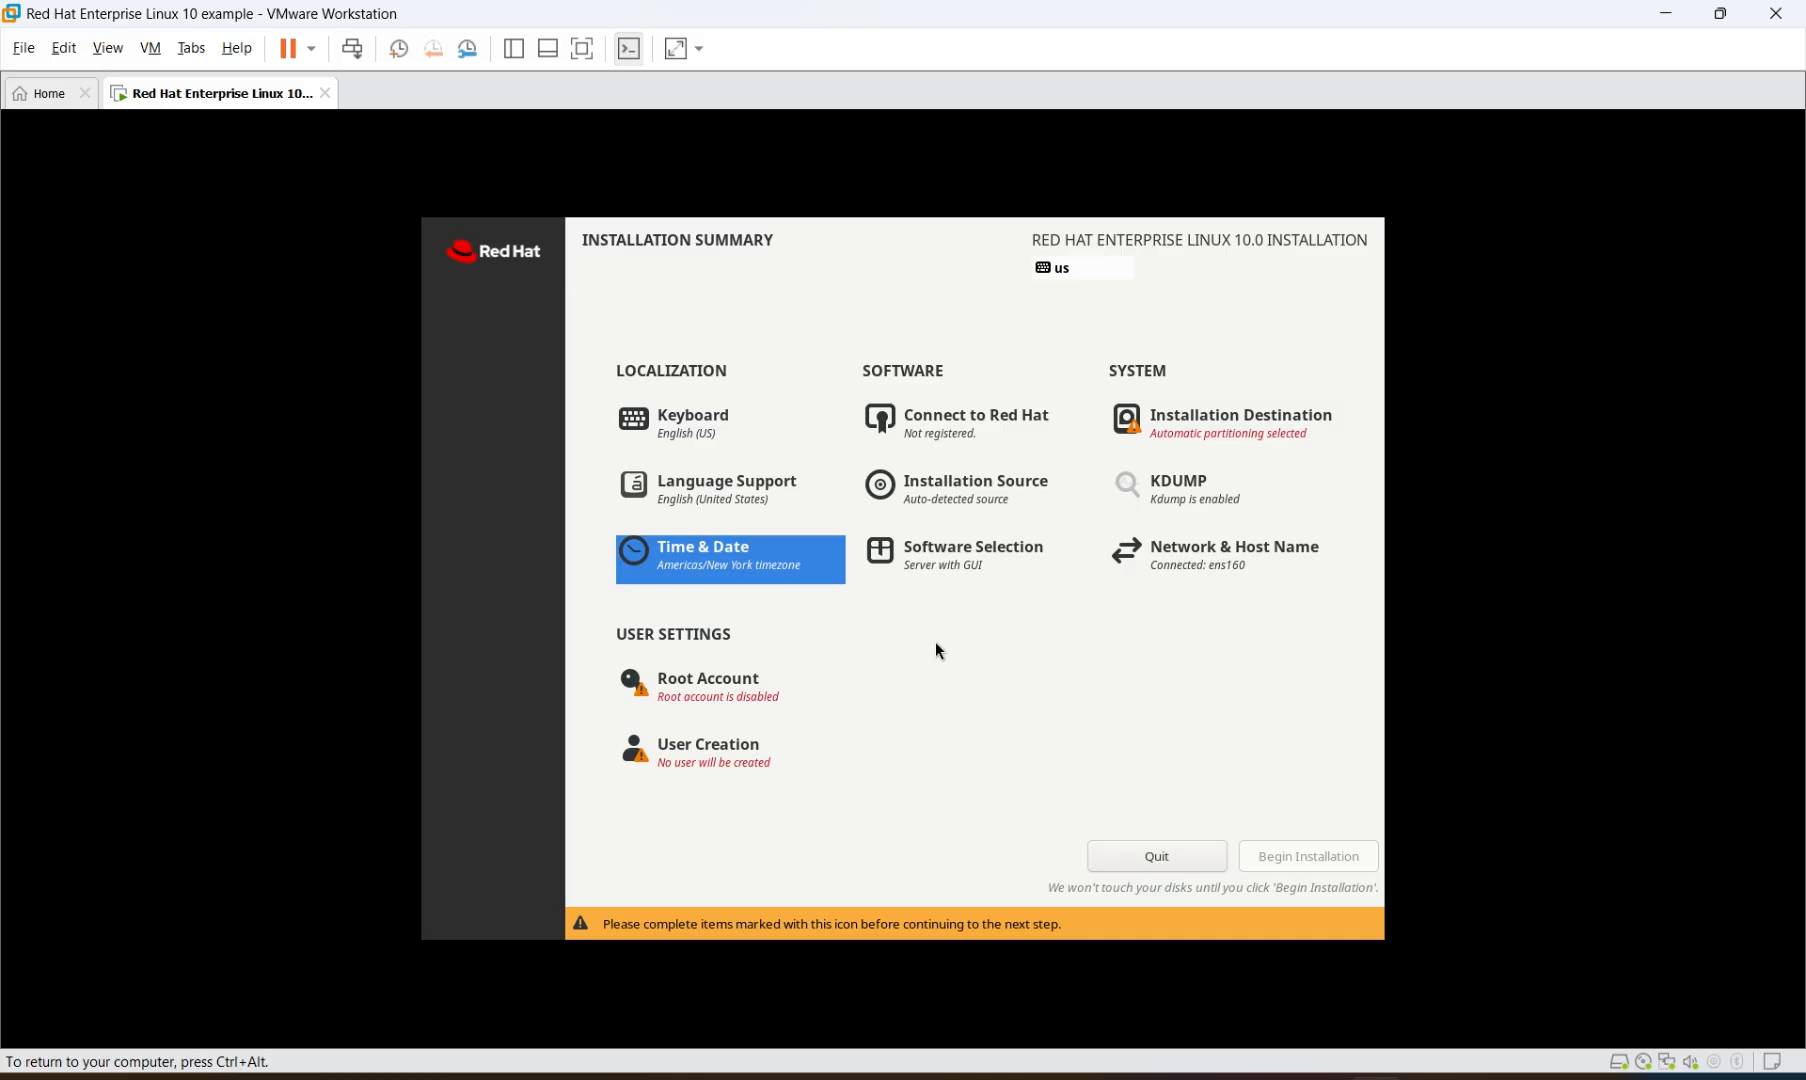
# Select the 52 GiB VMware Virtual NVMe Disk with automatic partitioning as destination
pyautogui.click(1229, 430)
pyautogui.click(553, 477)
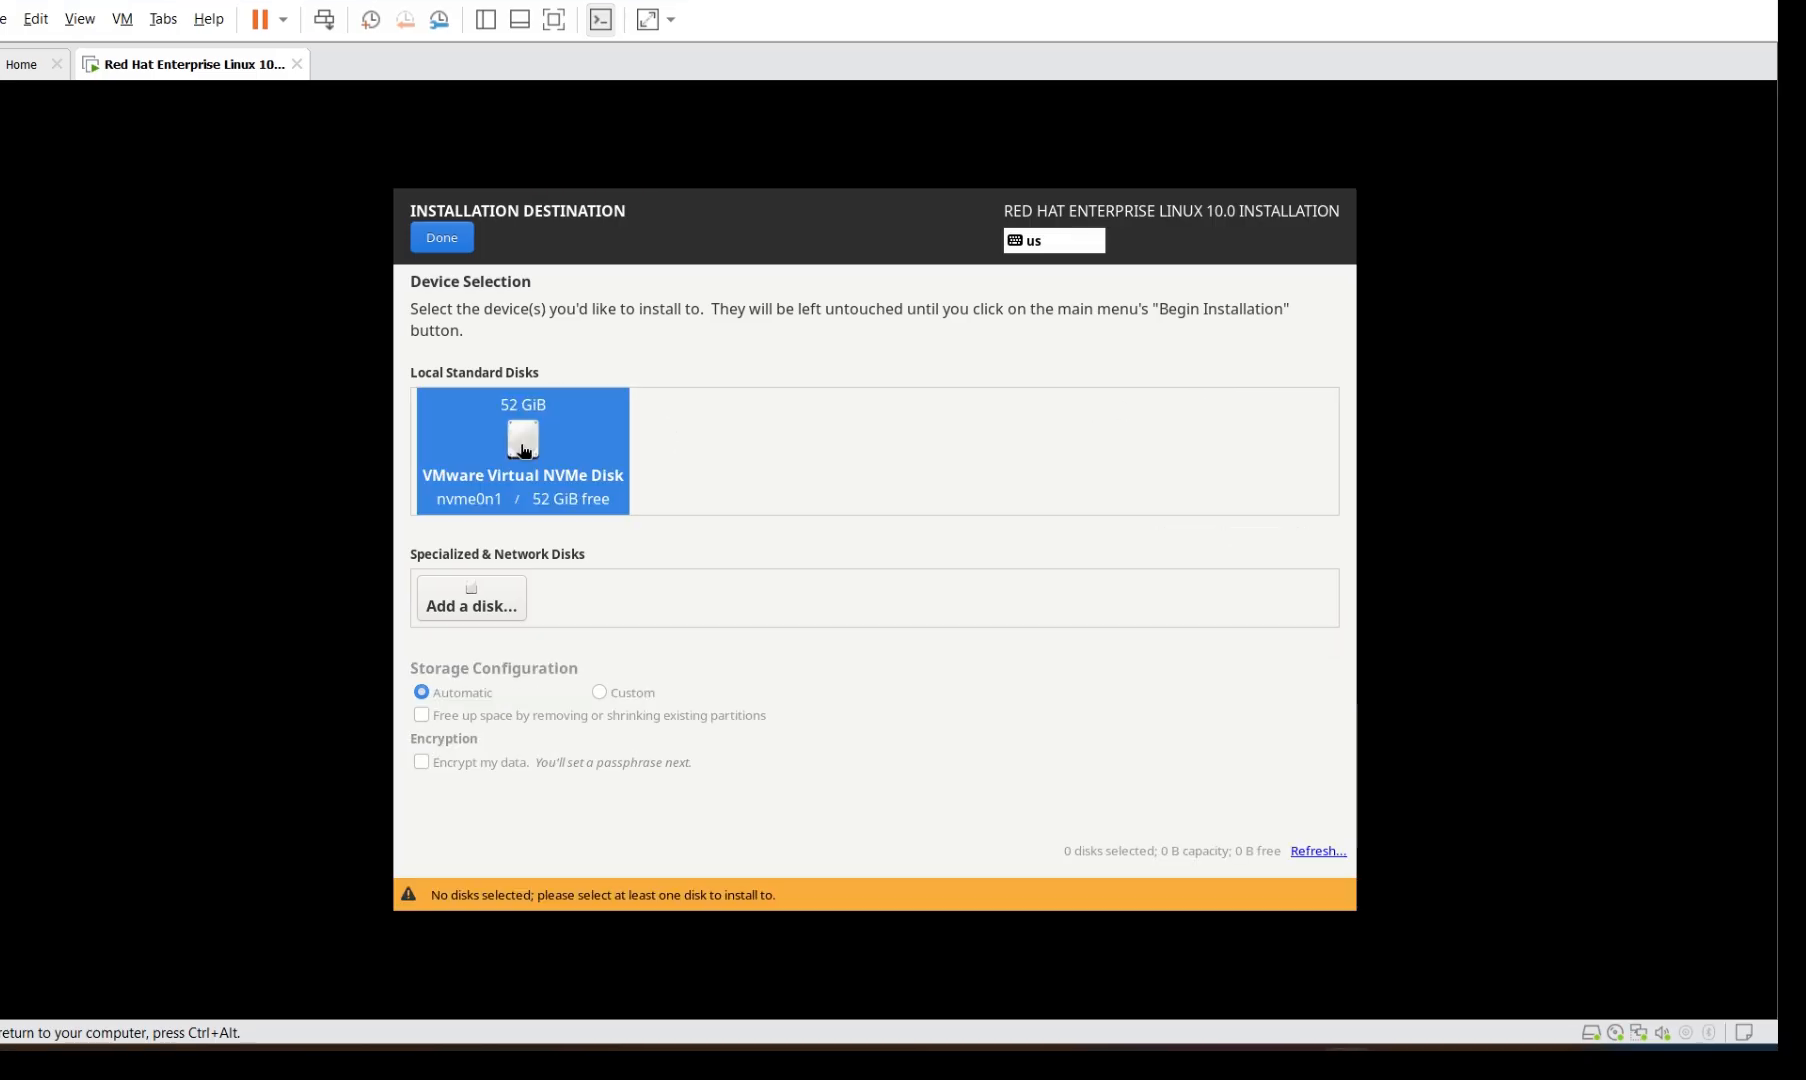
pyautogui.click(522, 450)
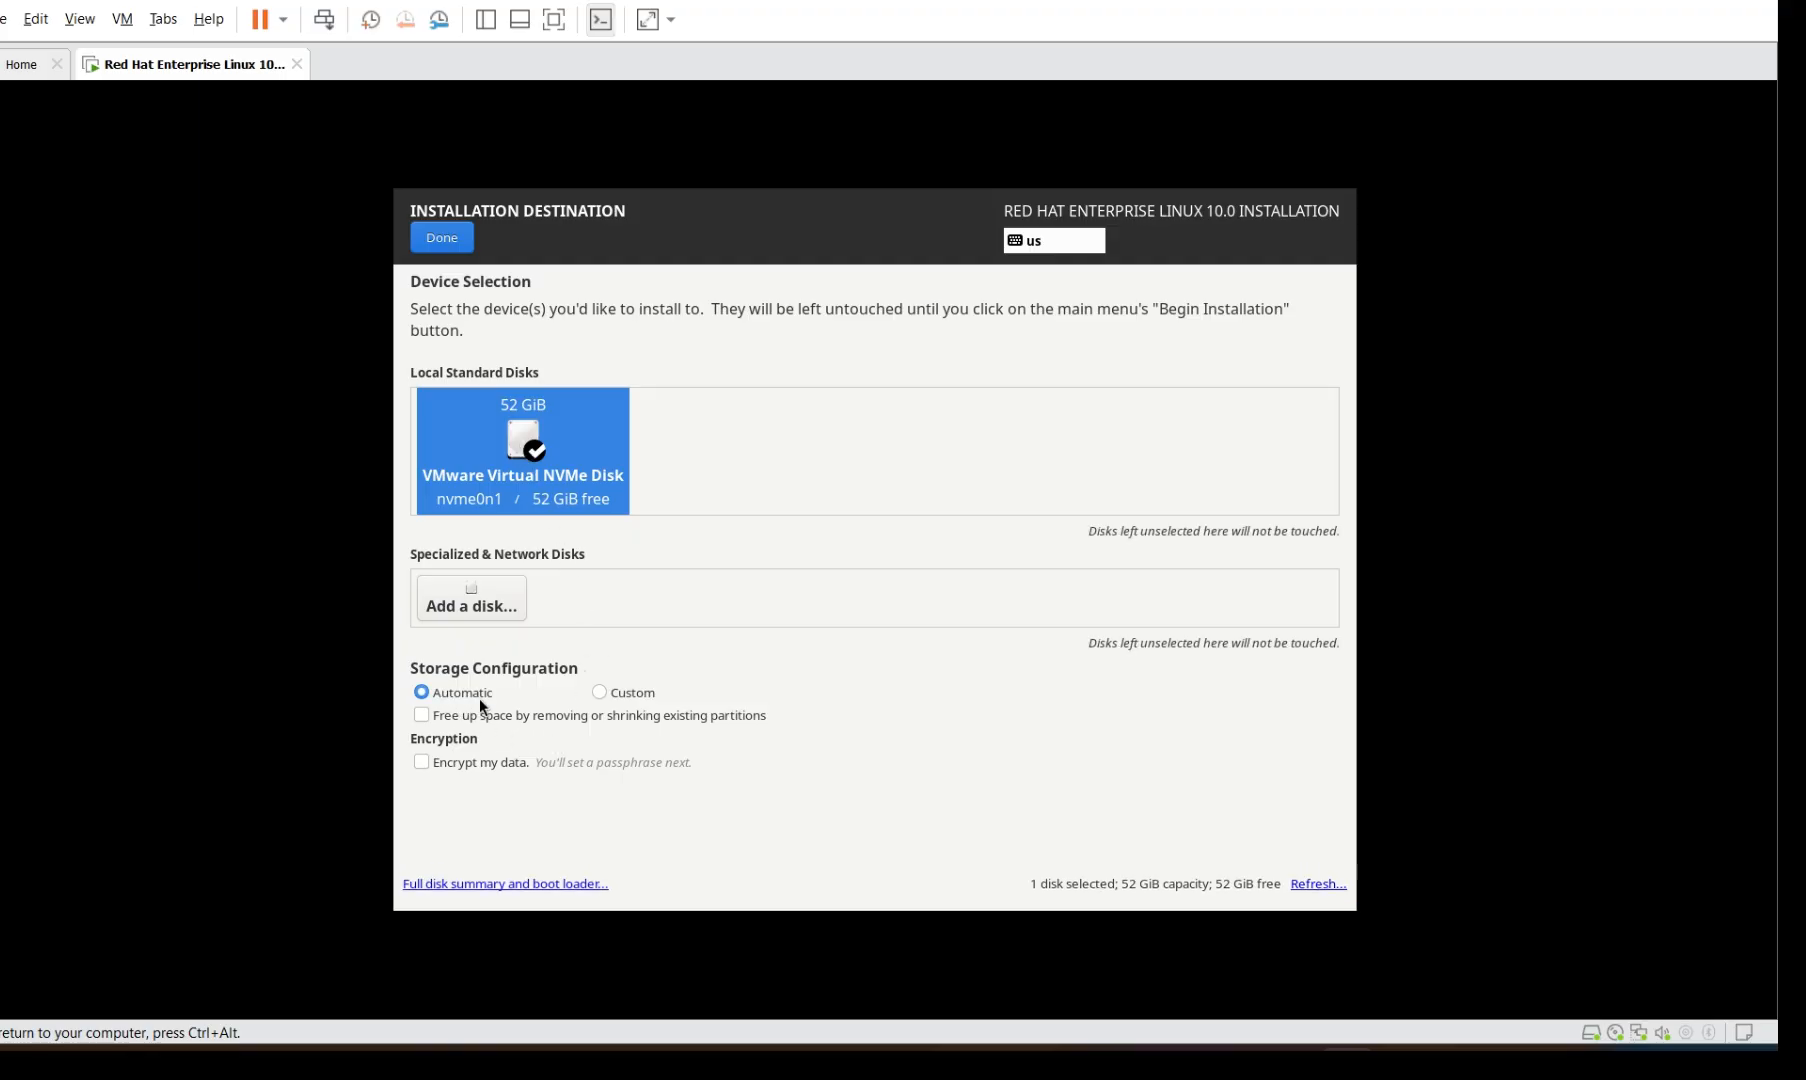
pyautogui.click(456, 238)
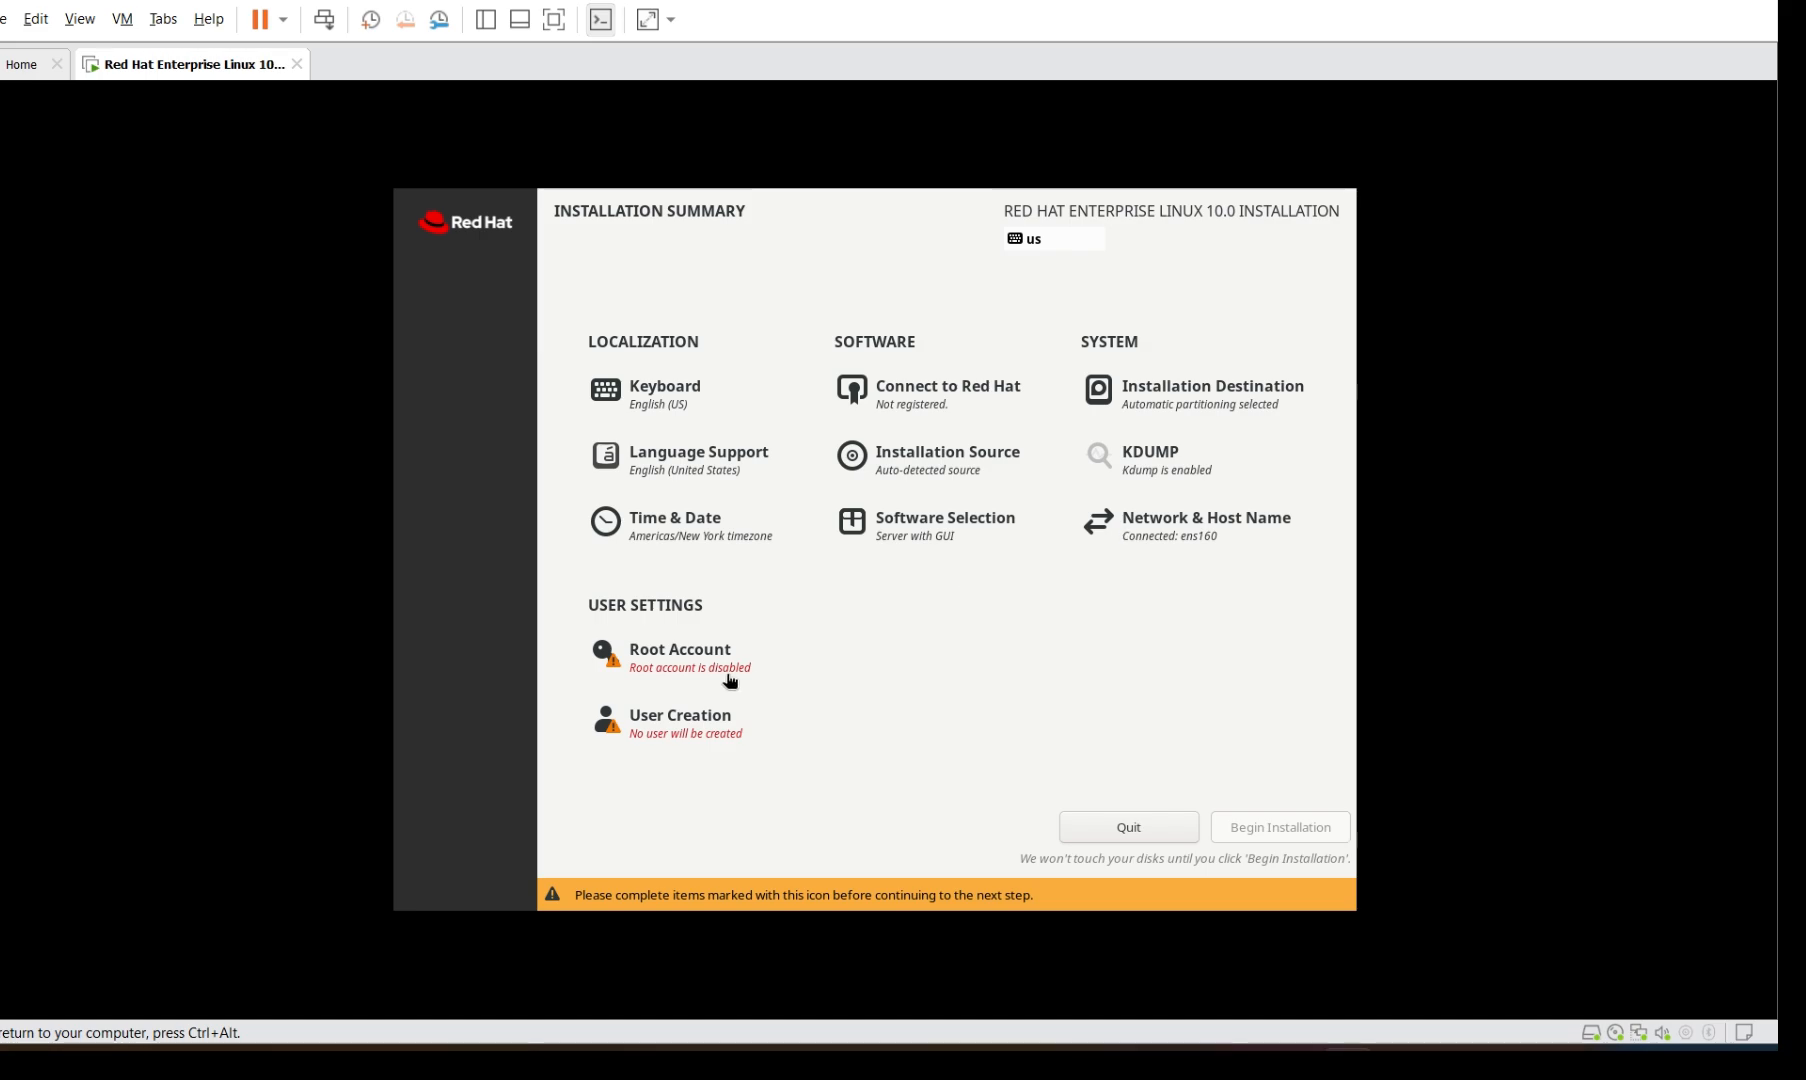
# Apply TheRunnyMatrix as the host name under Network & Host Name
pyautogui.click(1191, 533)
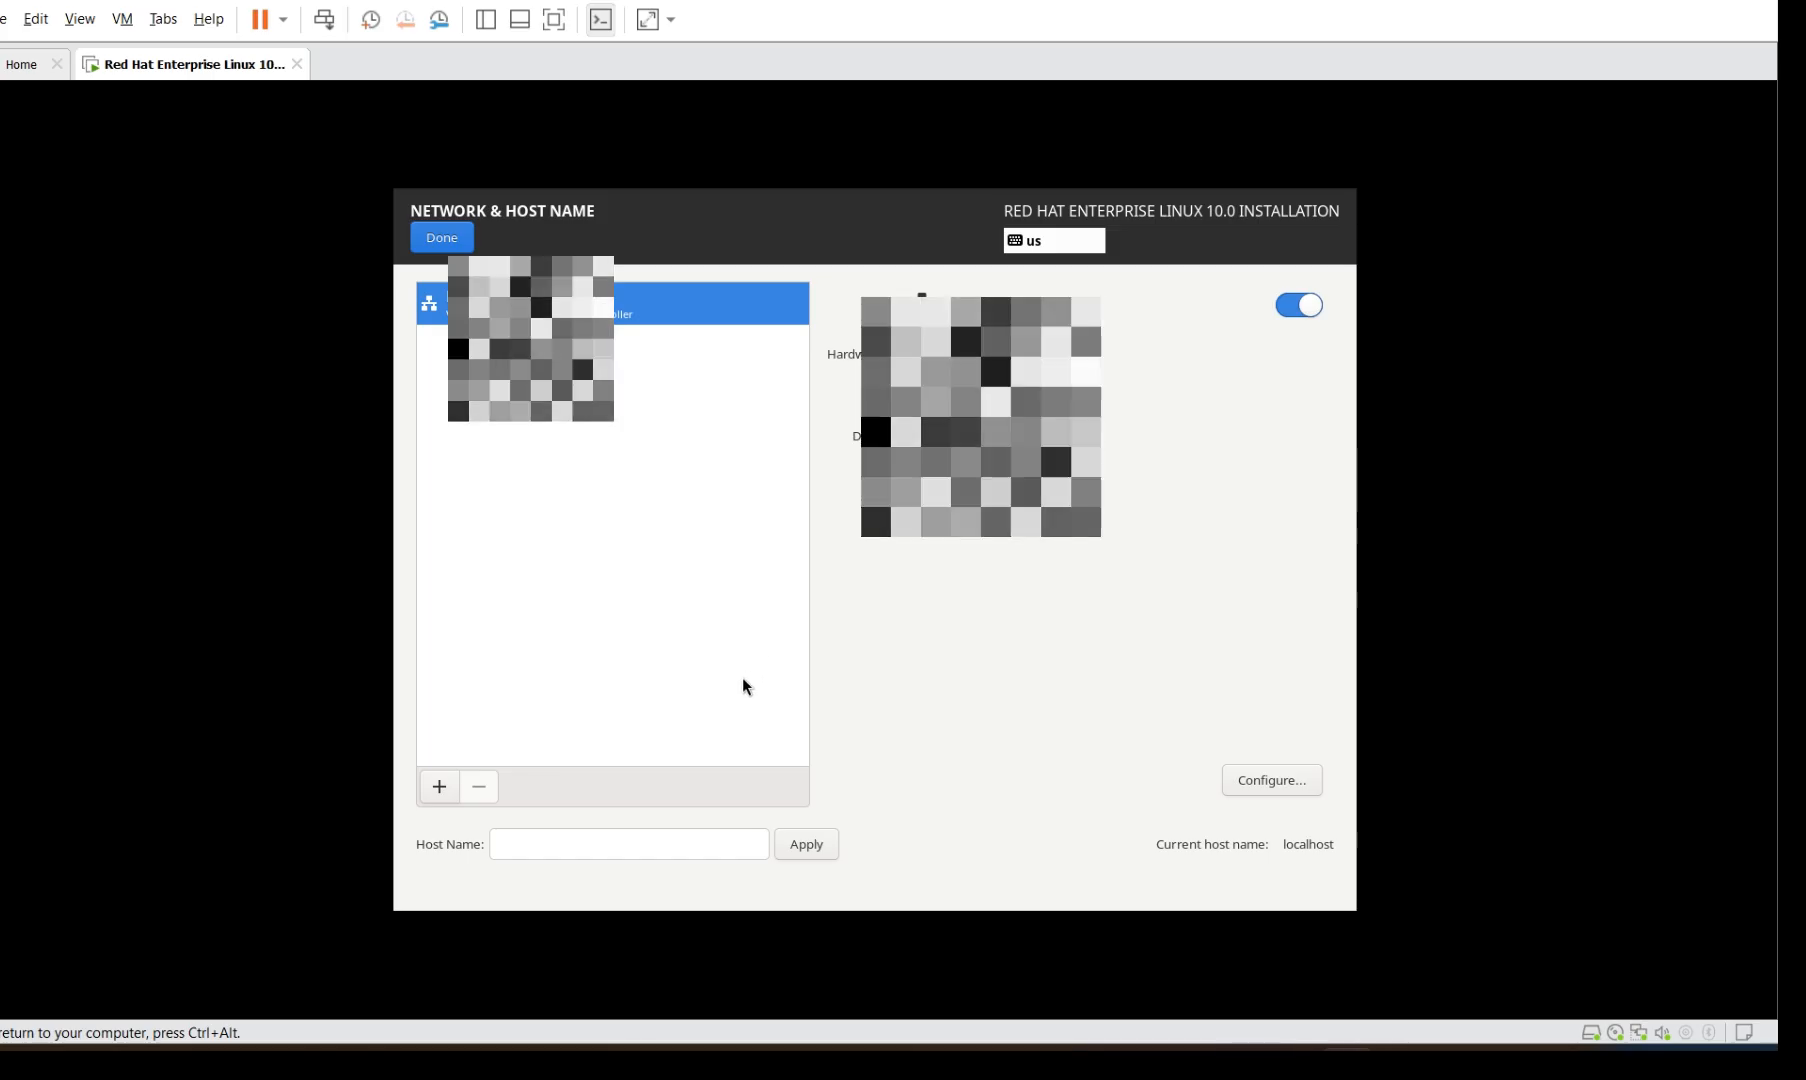
pyautogui.click(693, 847)
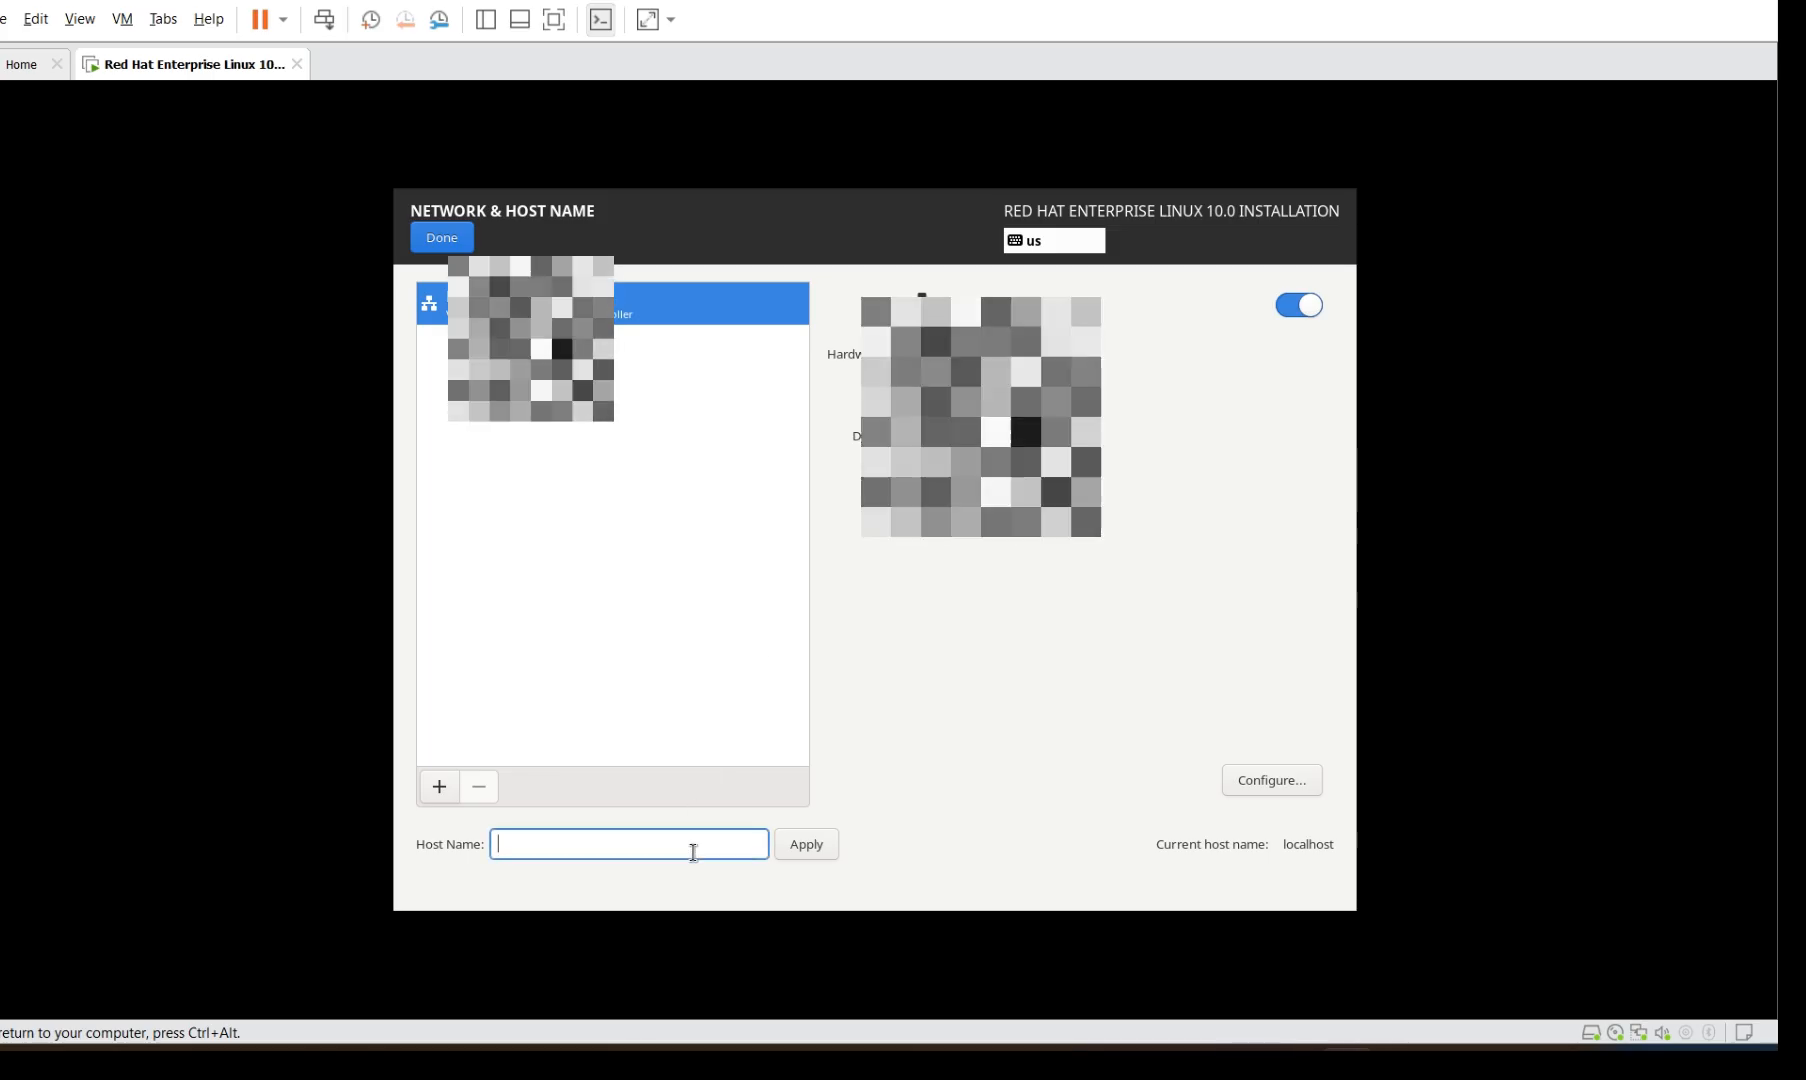
pyautogui.write('The')
pyautogui.write('kid')
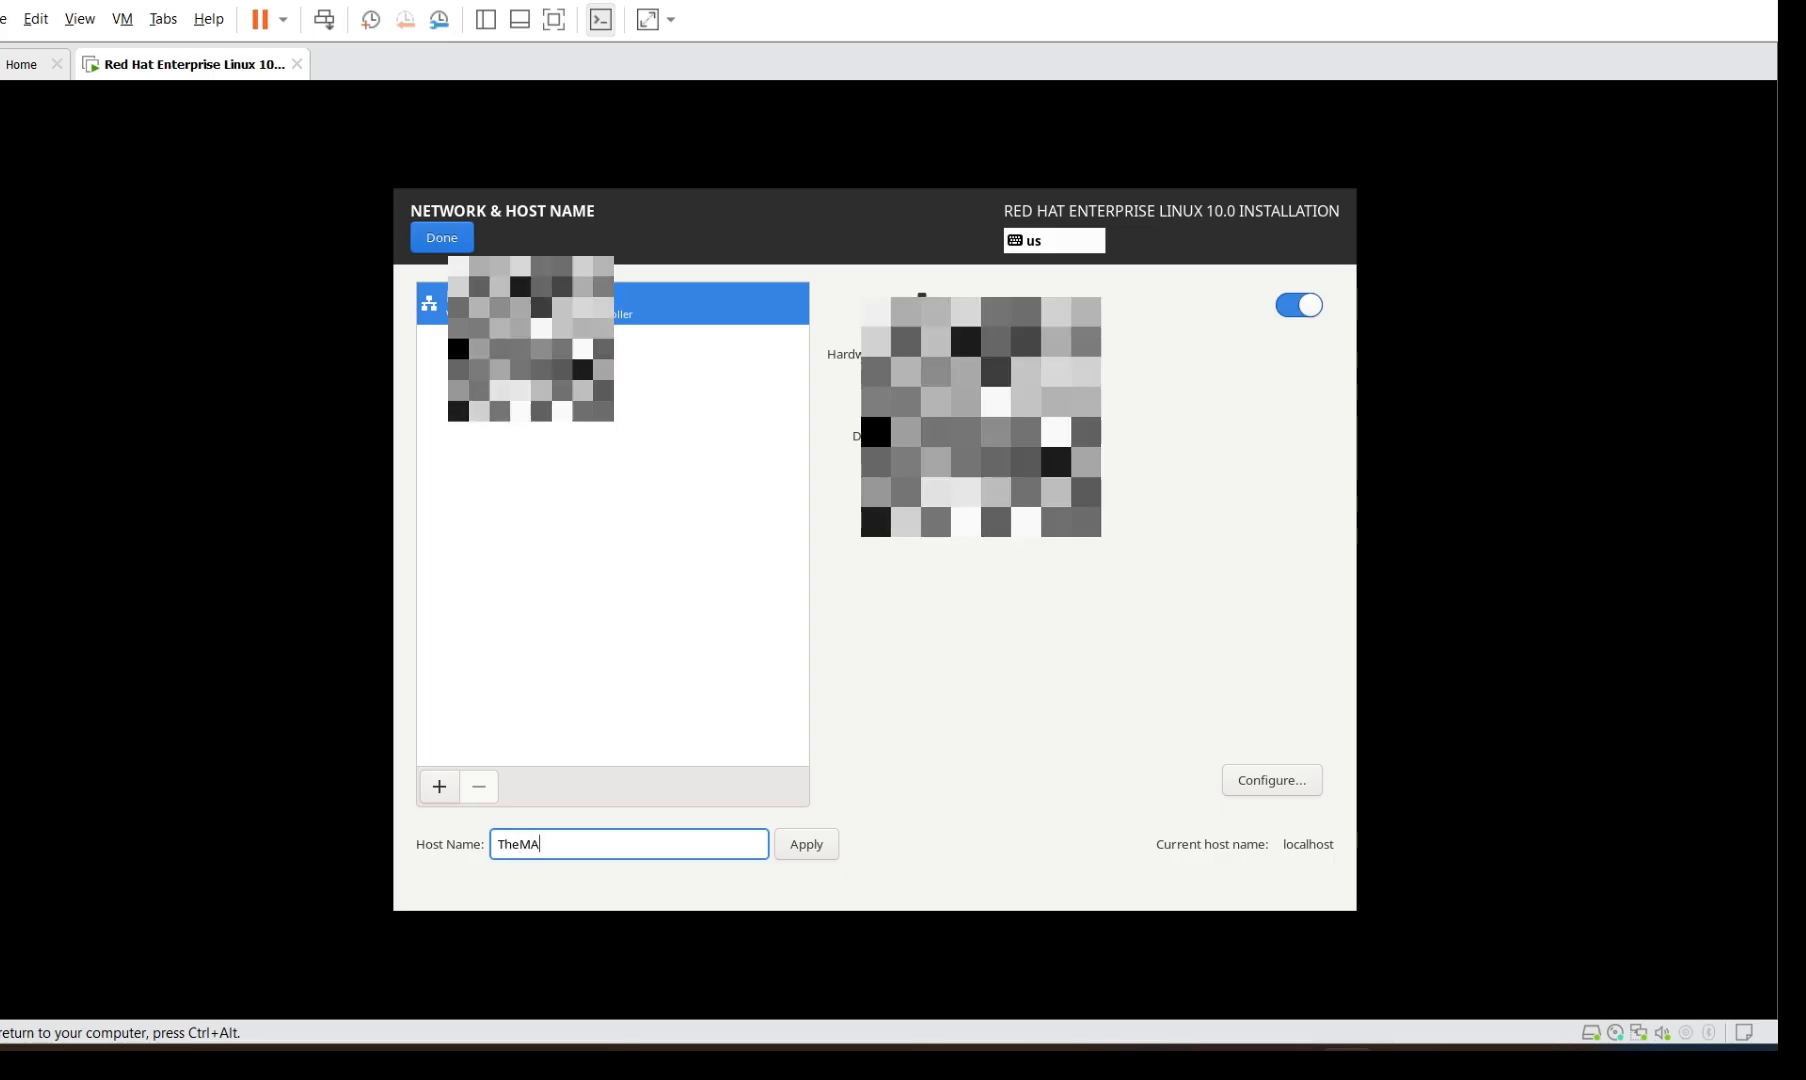
pyautogui.press('BackSpace')
pyautogui.press('BackSpace')
pyautogui.press('BackSpace')
pyautogui.press('BackSpace')
pyautogui.press('BackSpace')
pyautogui.press('BackSpace')
pyautogui.write('The')
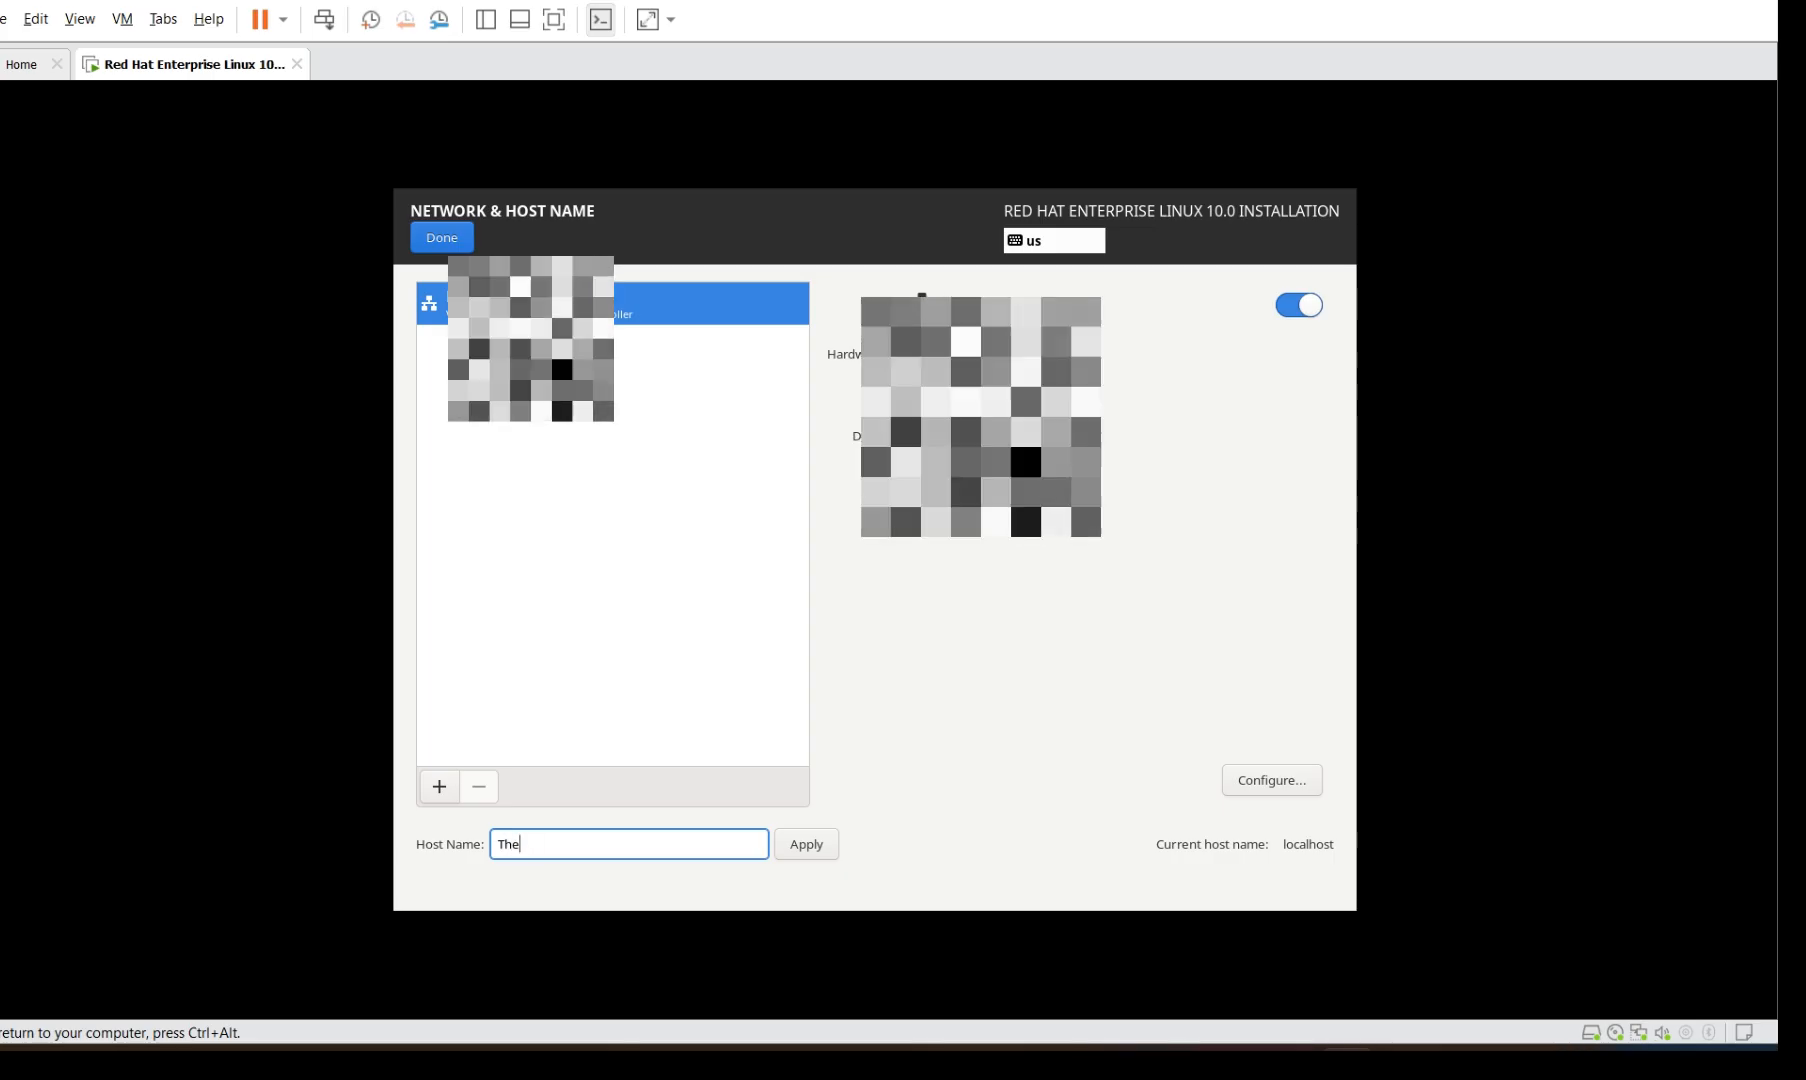
pyautogui.write('Runny')
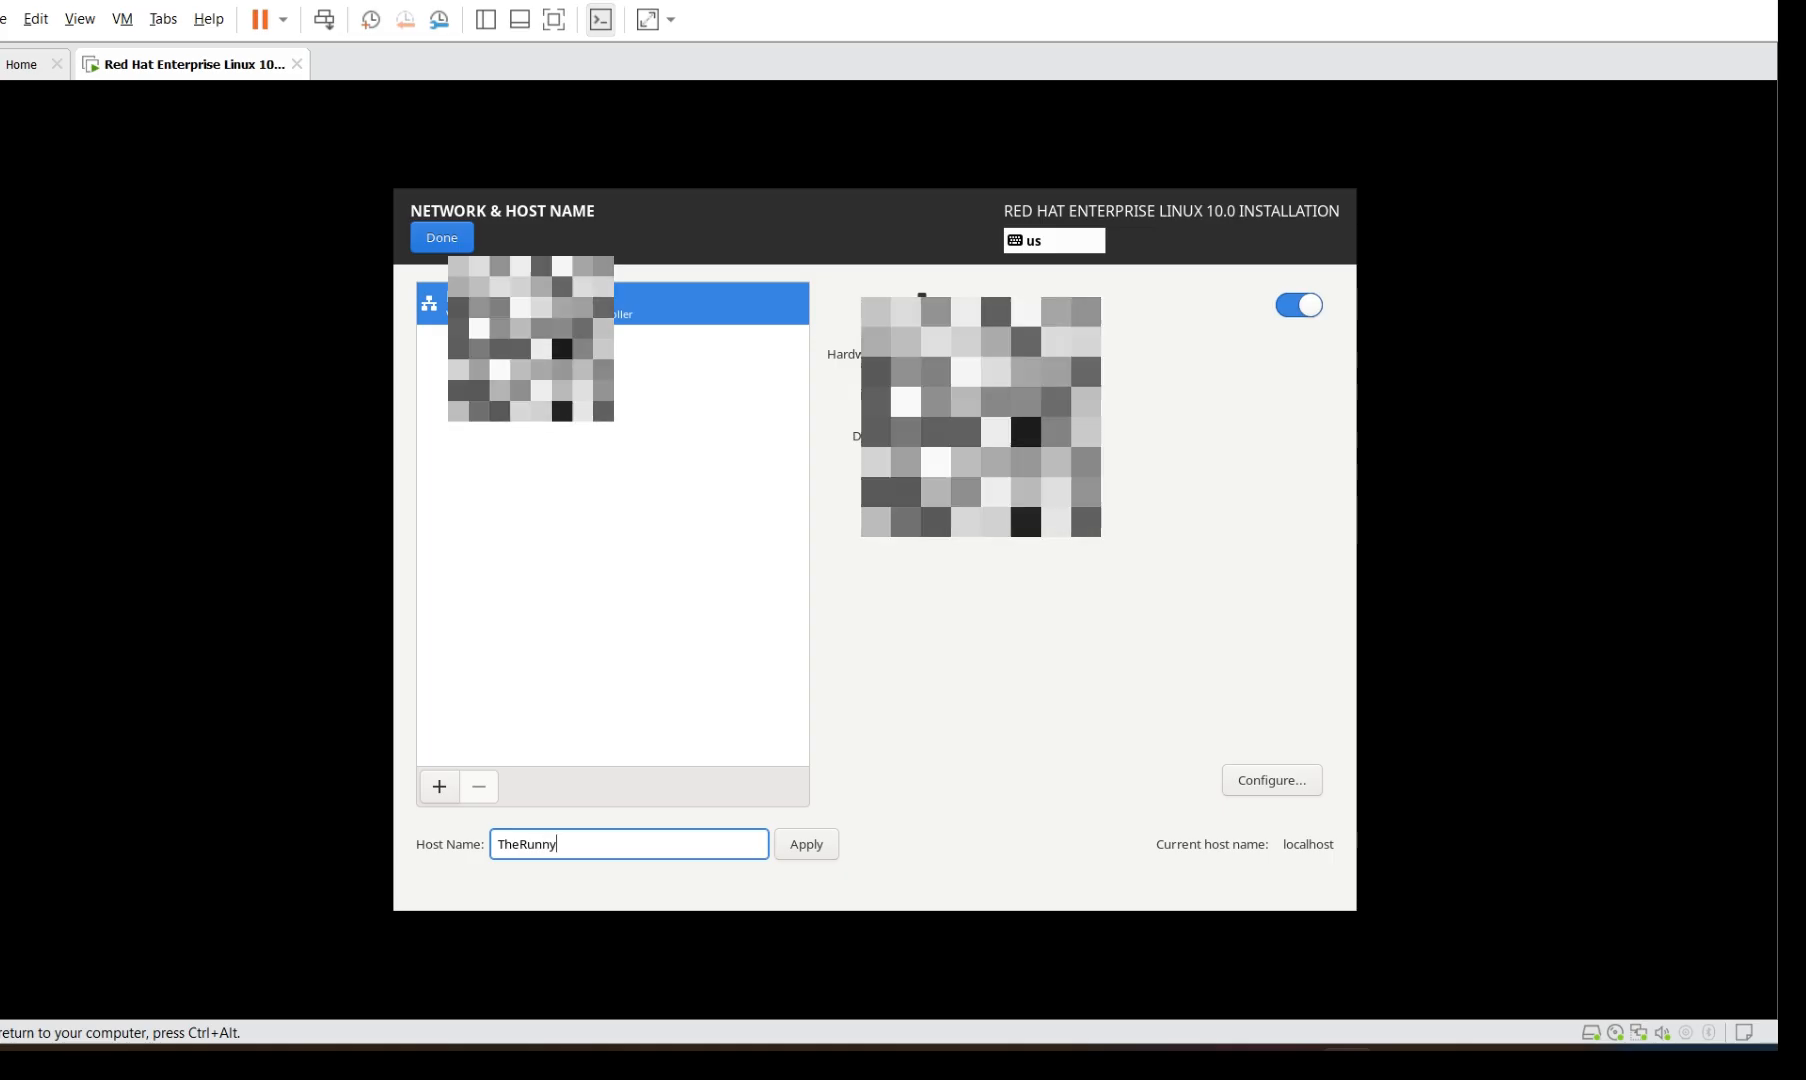
pyautogui.write('Matrix')
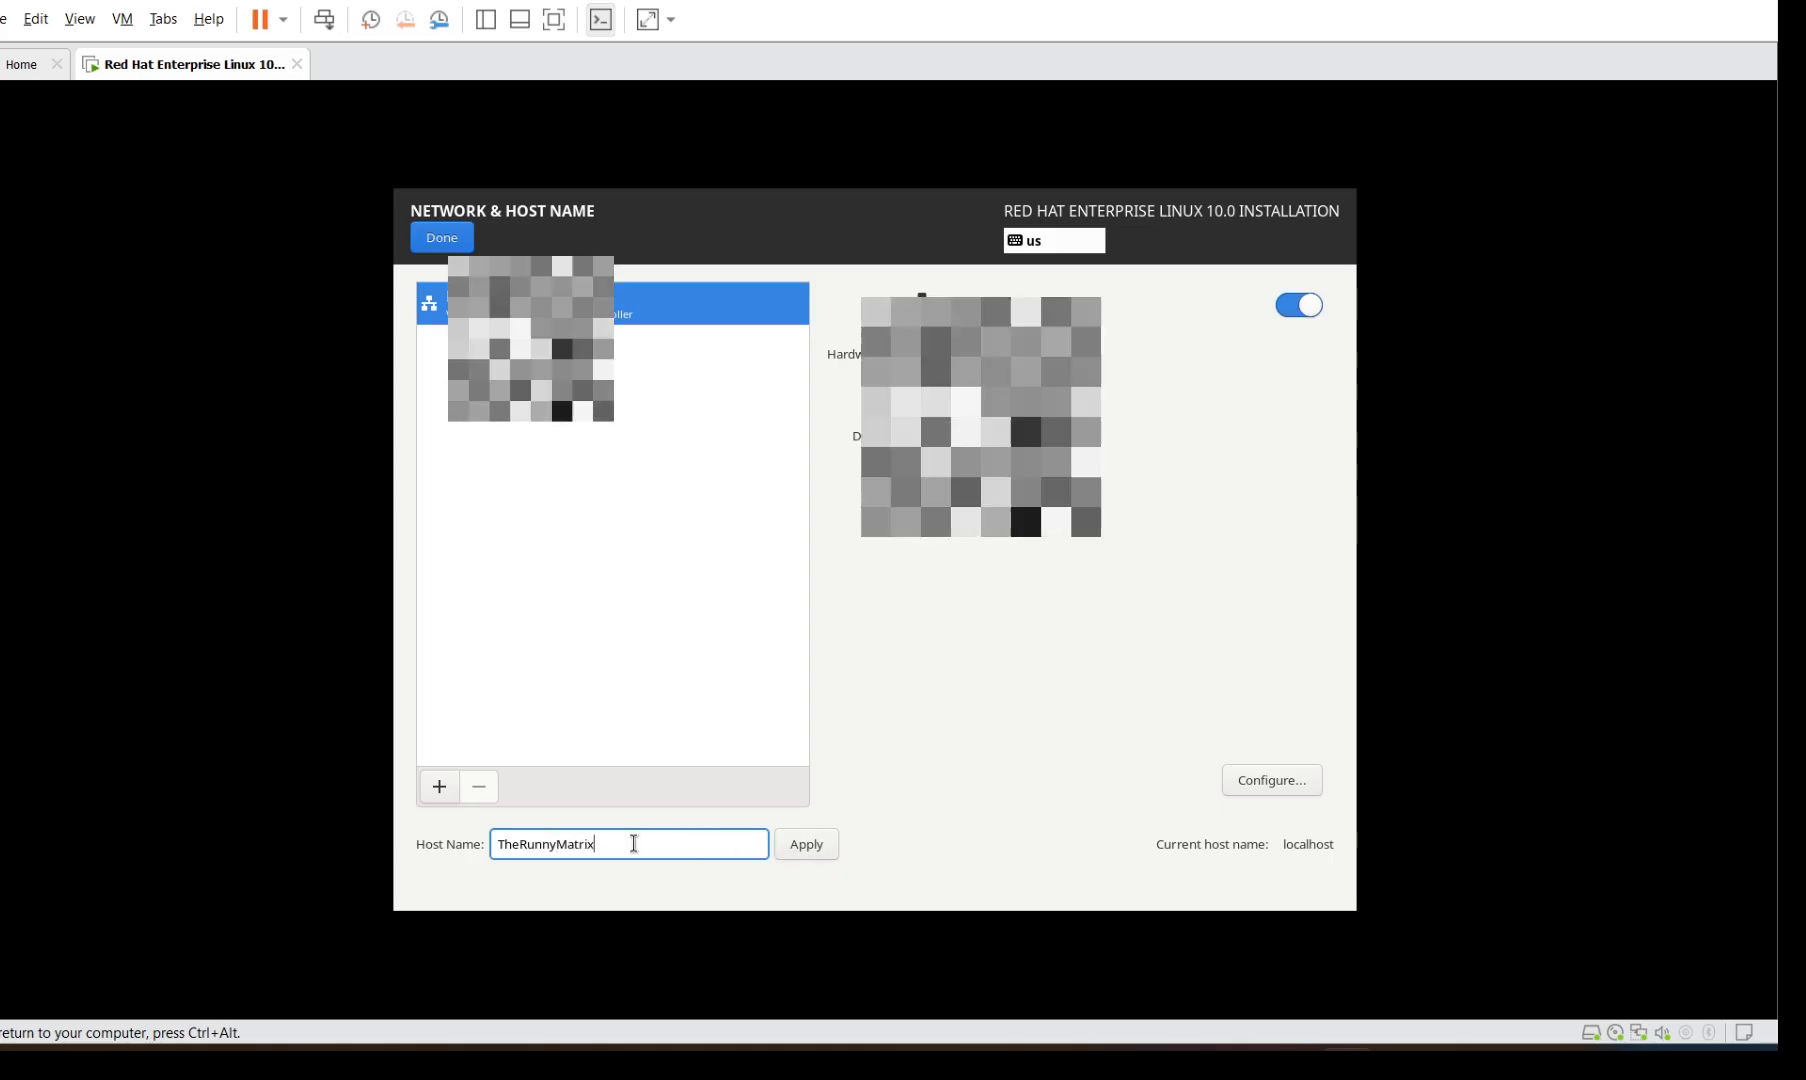
pyautogui.click(792, 845)
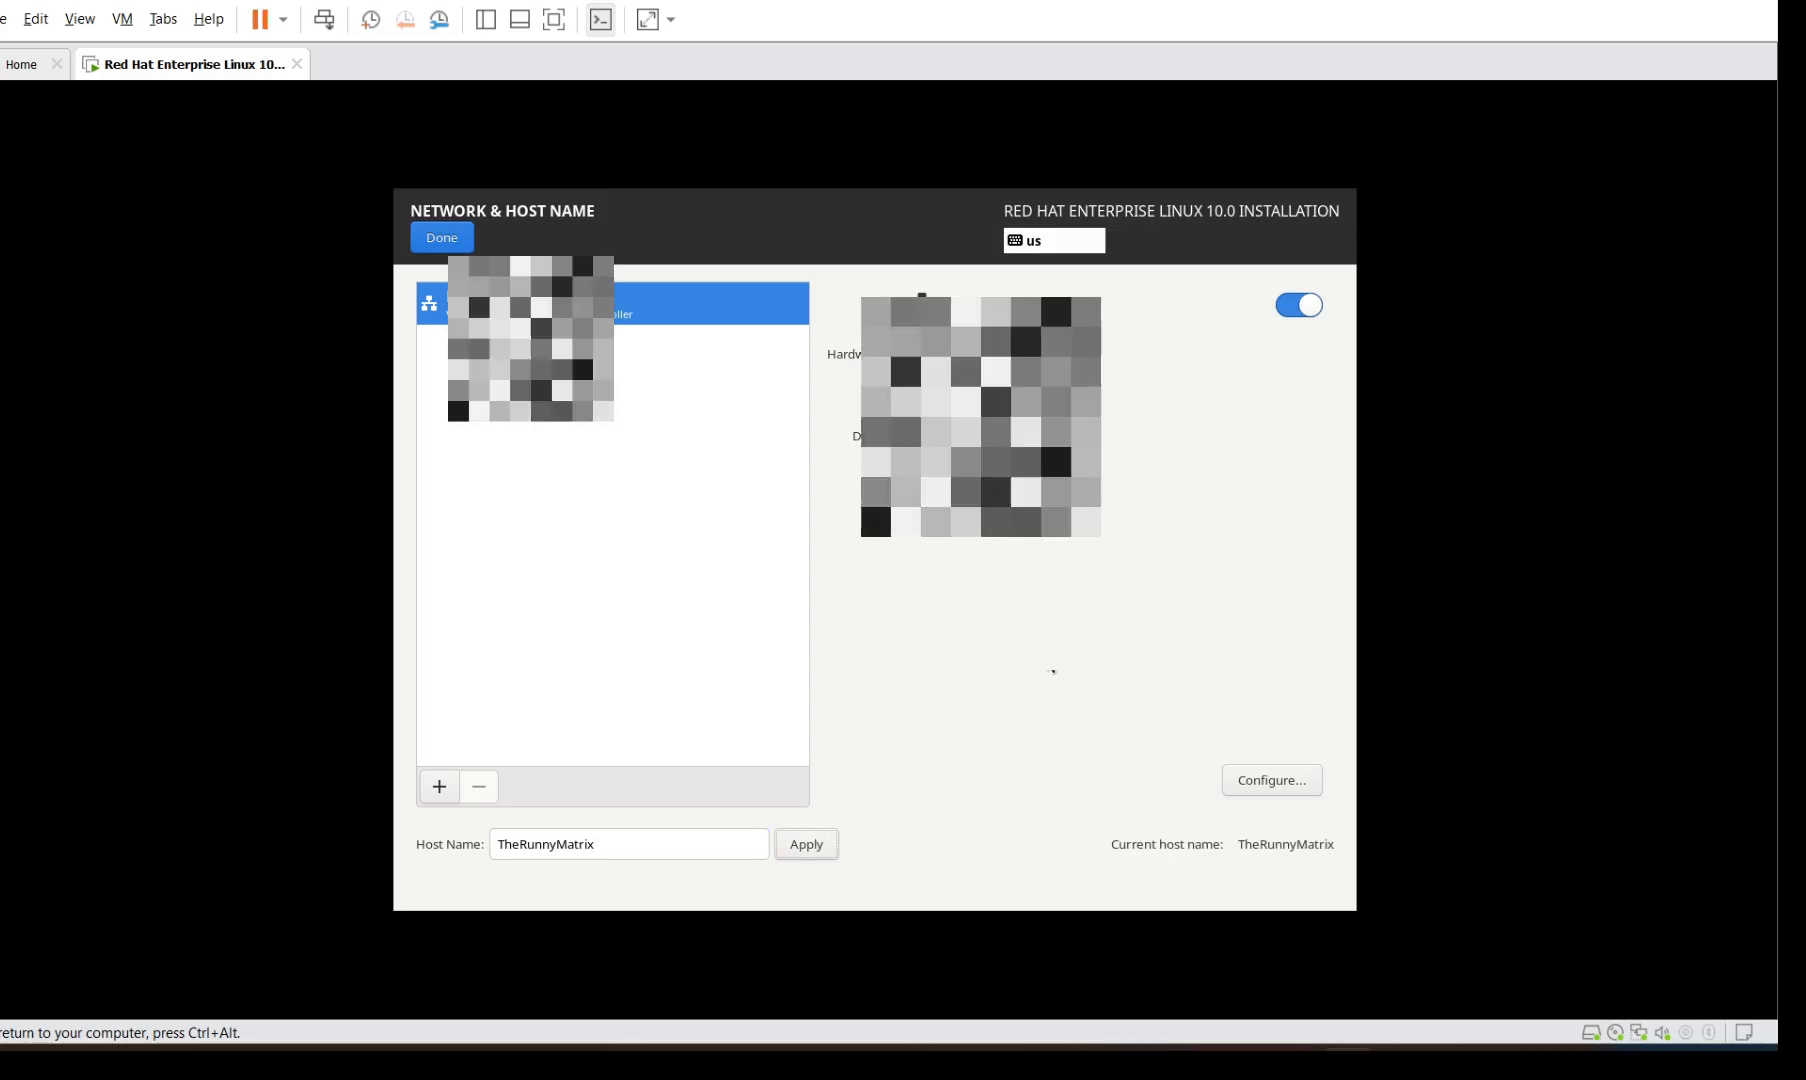
pyautogui.click(444, 240)
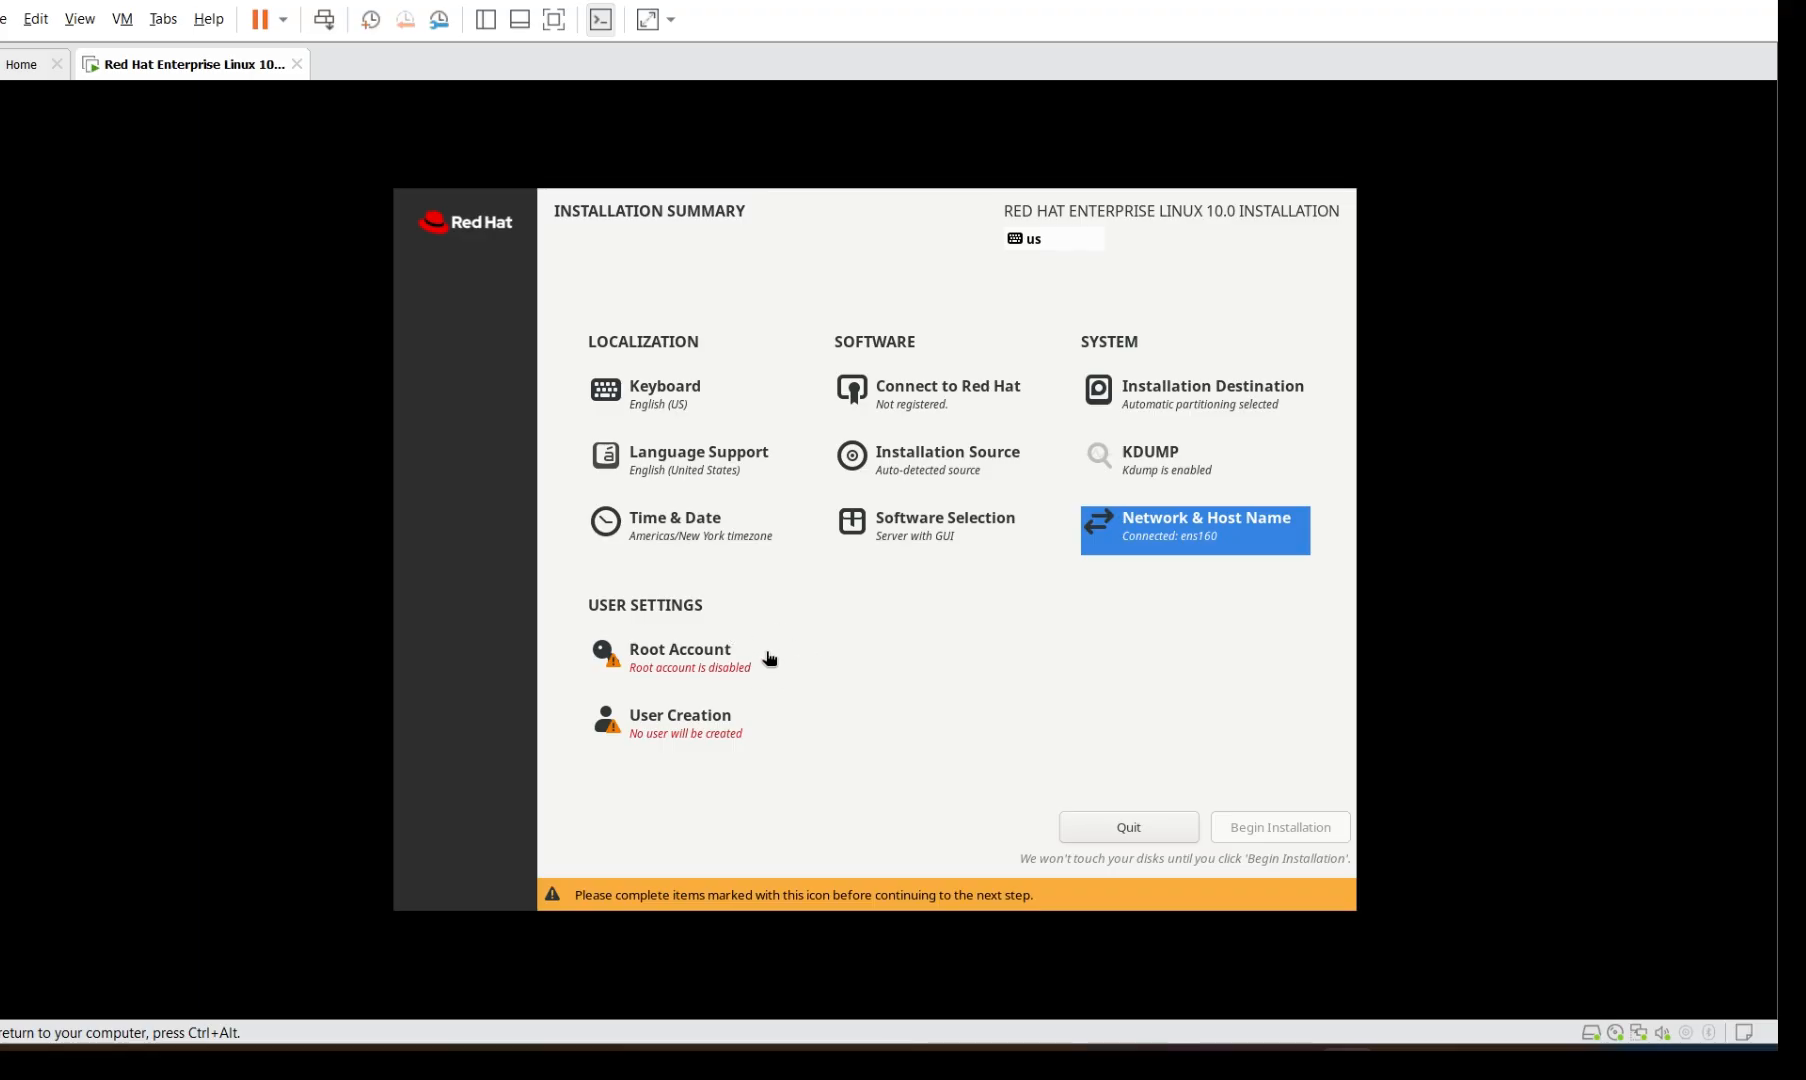
# Enter 'Student' as the new user's full name
pyautogui.click(697, 727)
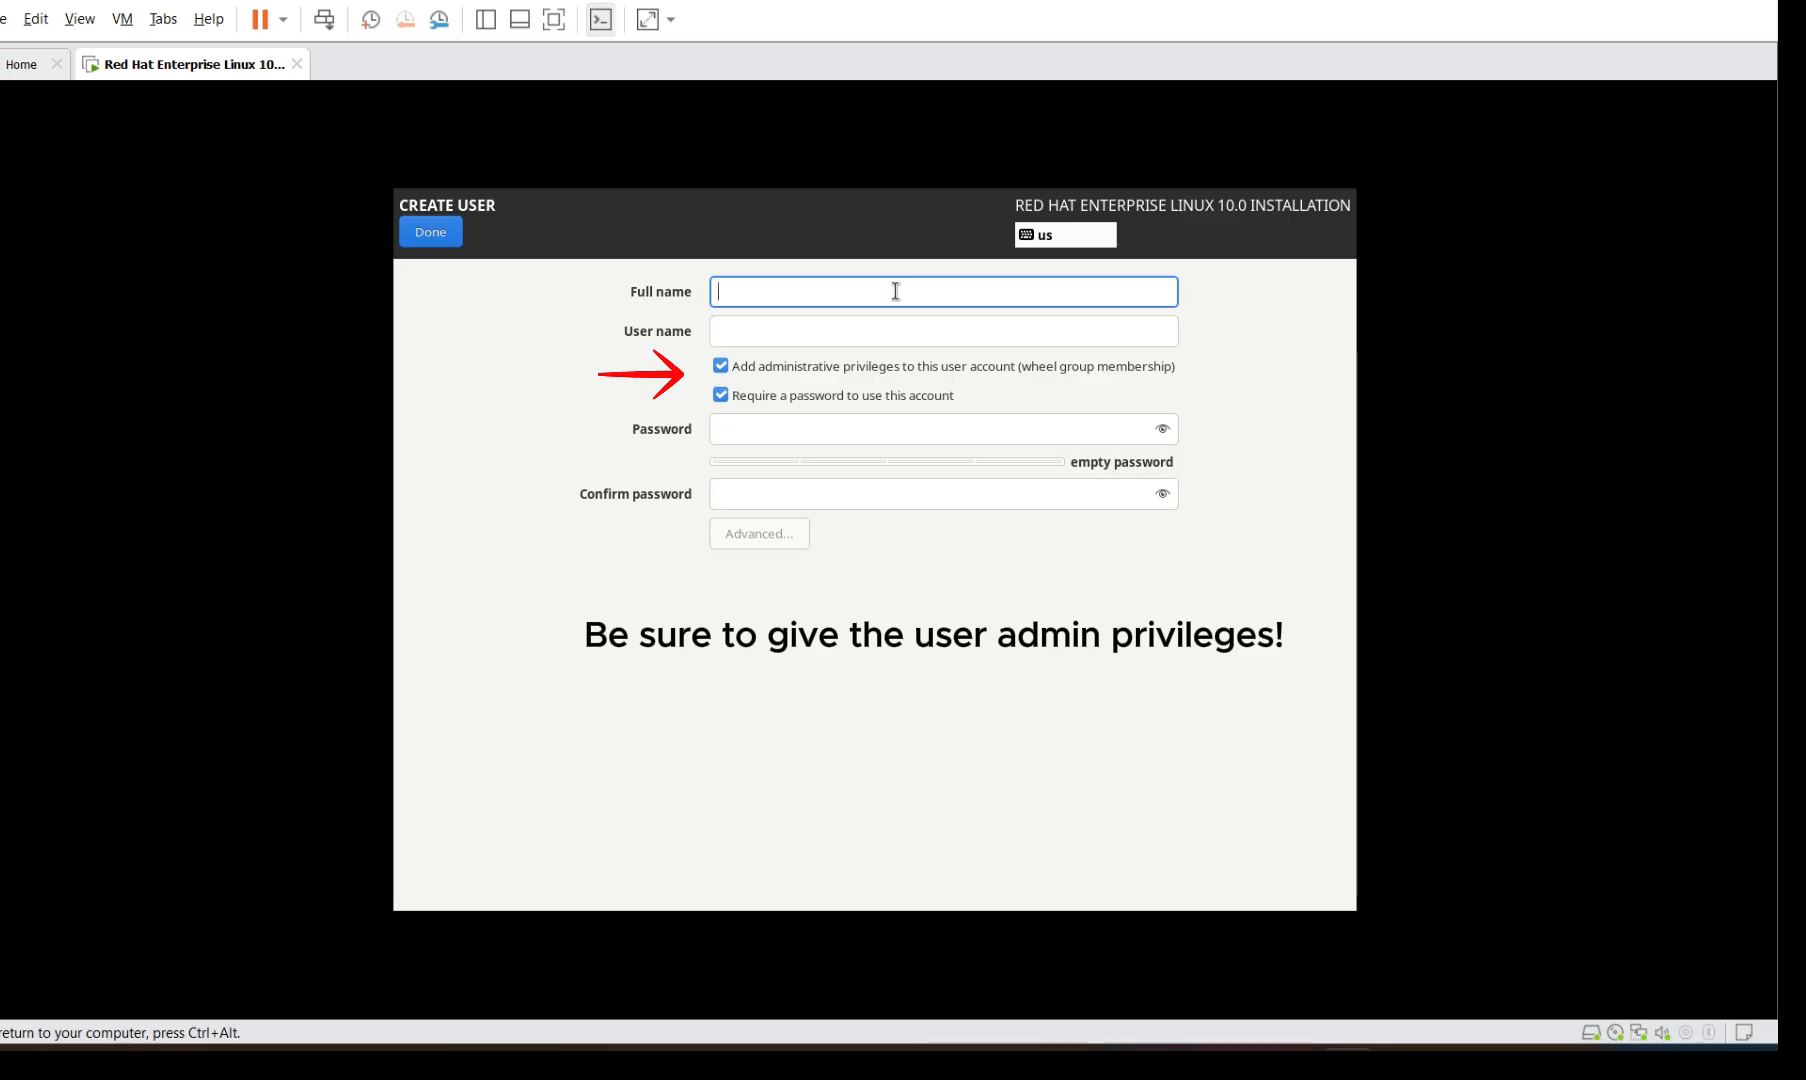
pyautogui.write('The')
pyautogui.press('BackSpace')
pyautogui.press('BackSpace')
pyautogui.press('BackSpace')
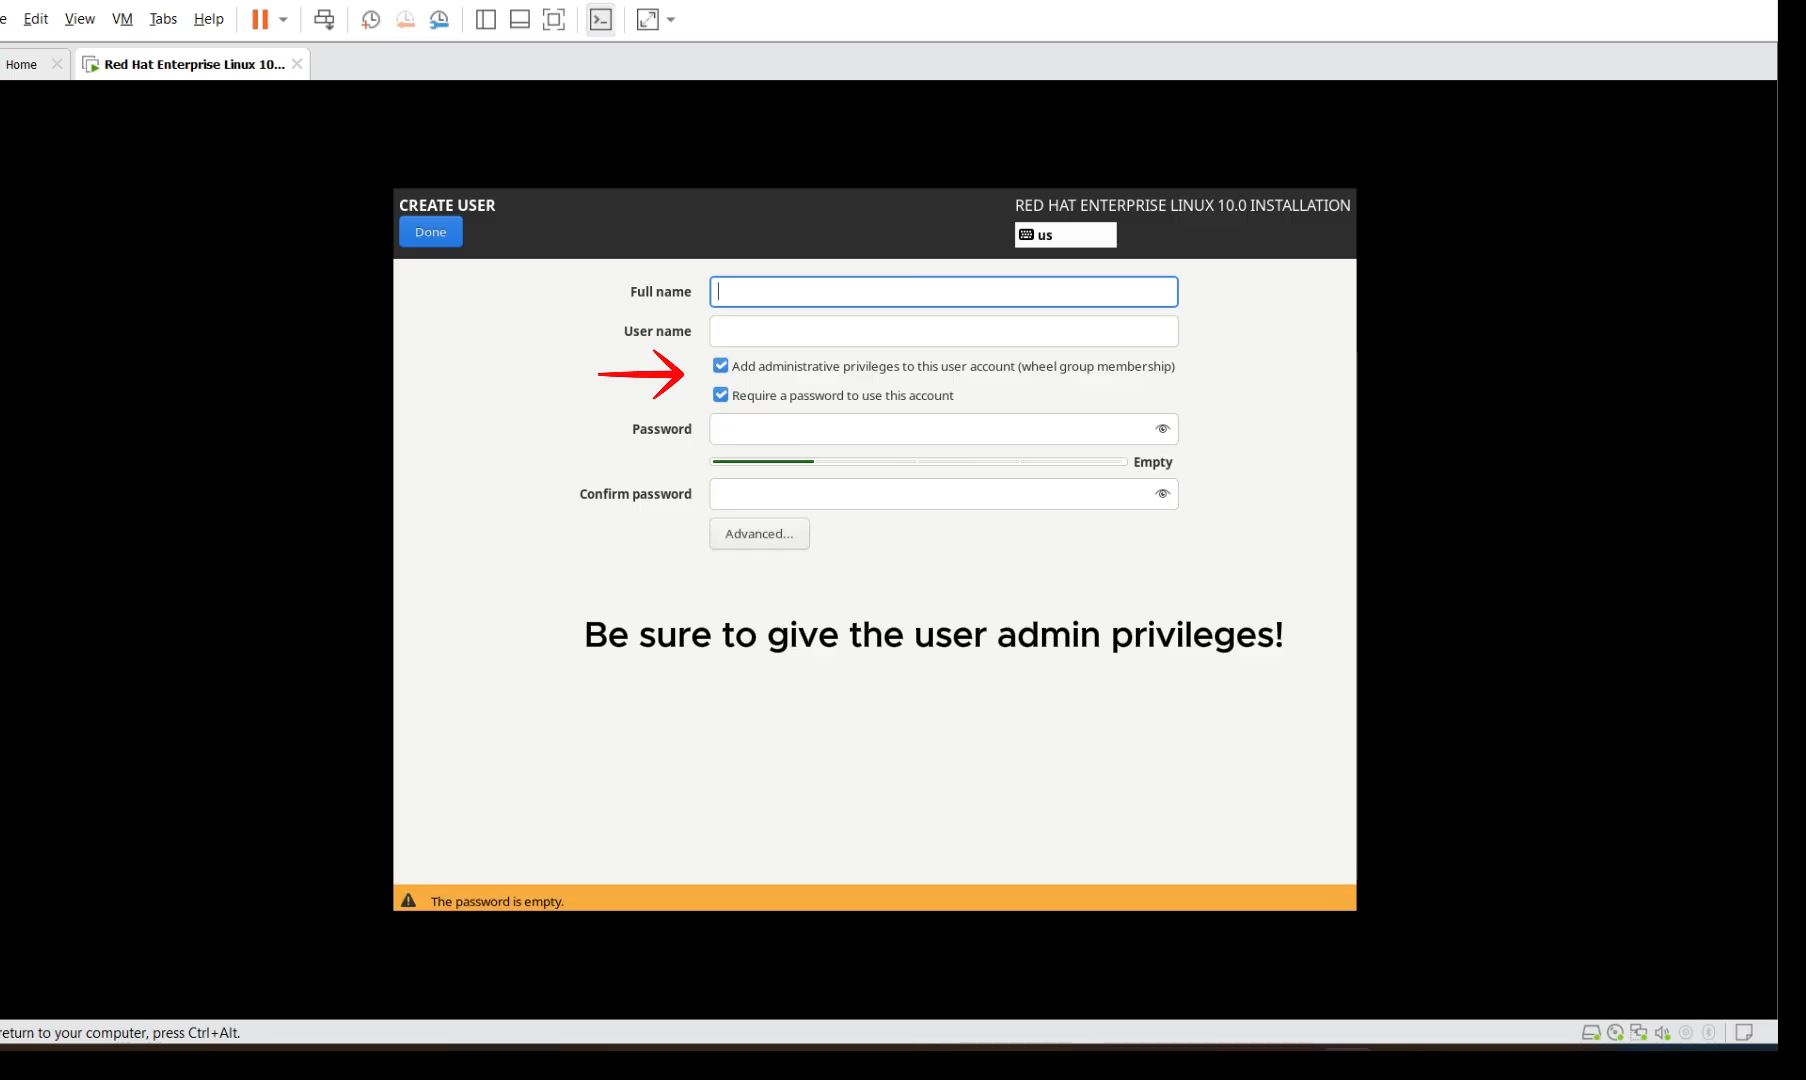
pyautogui.write('Examp')
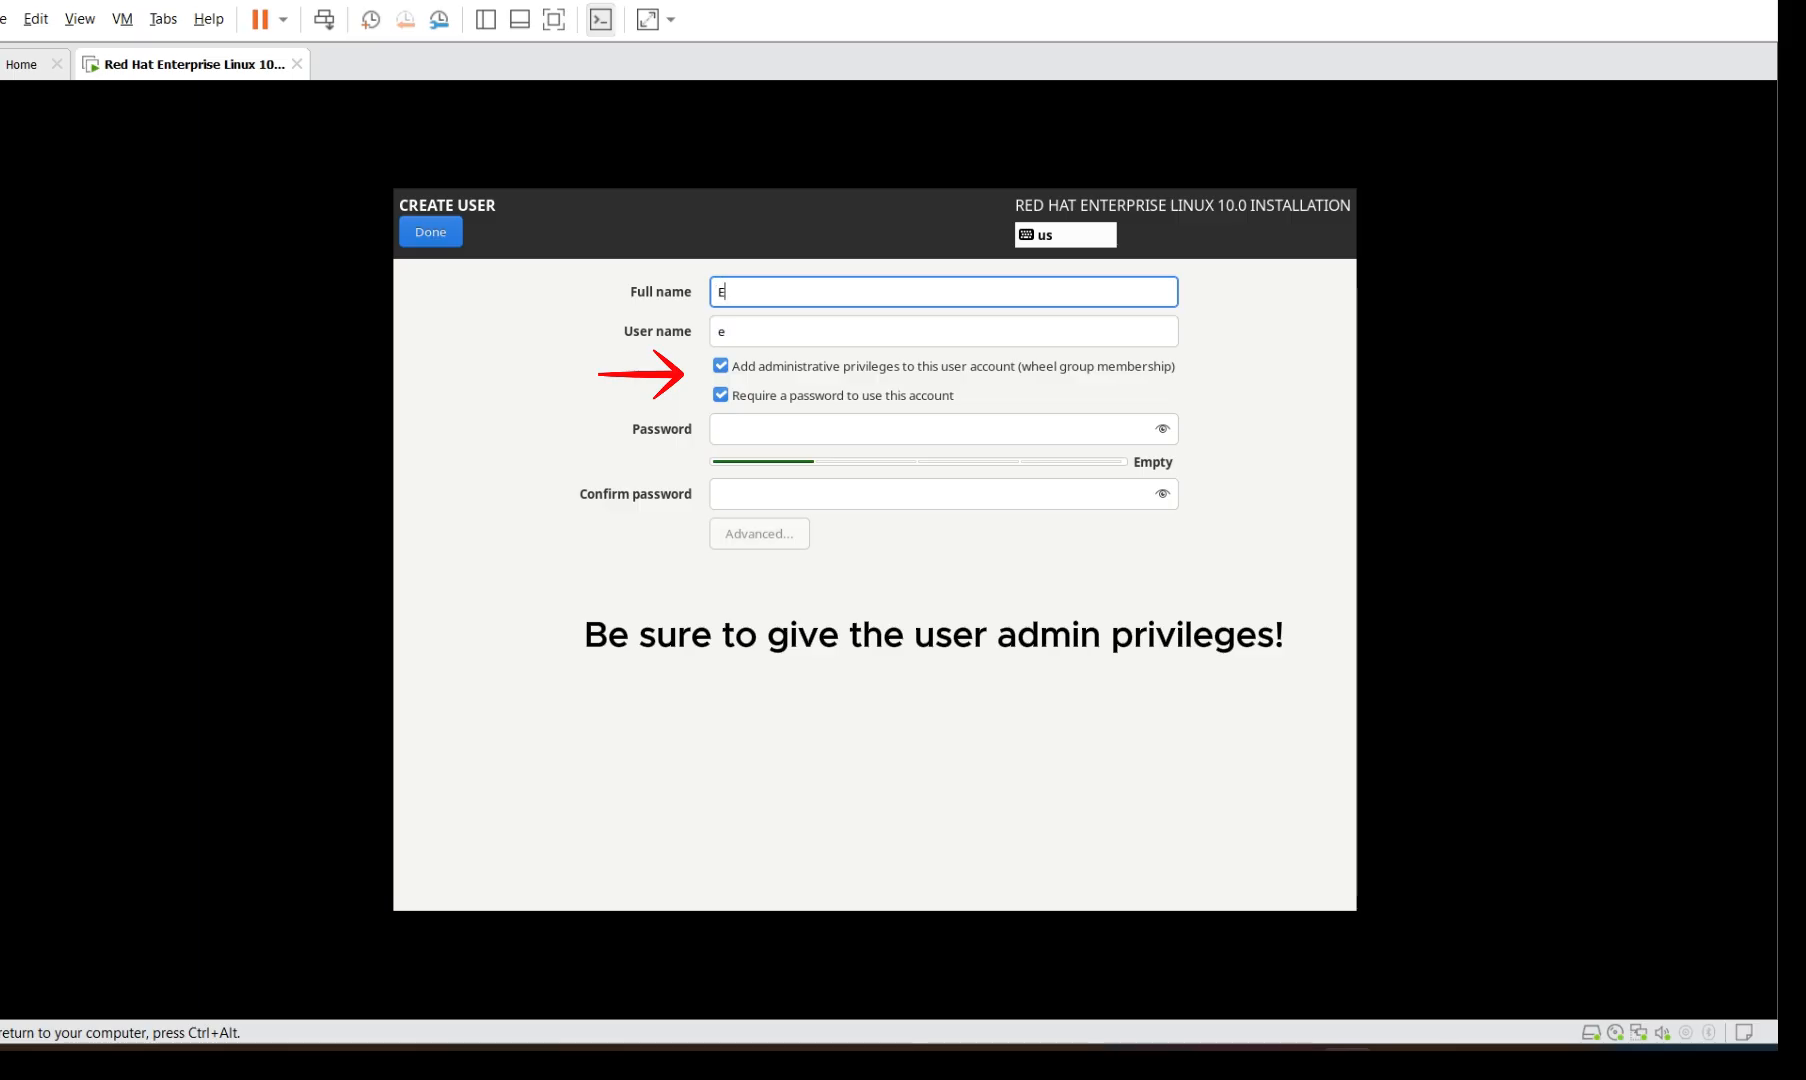
pyautogui.press('BackSpace')
pyautogui.press('BackSpace')
pyautogui.press('BackSpace')
pyautogui.press('BackSpace')
pyautogui.press('BackSpace')
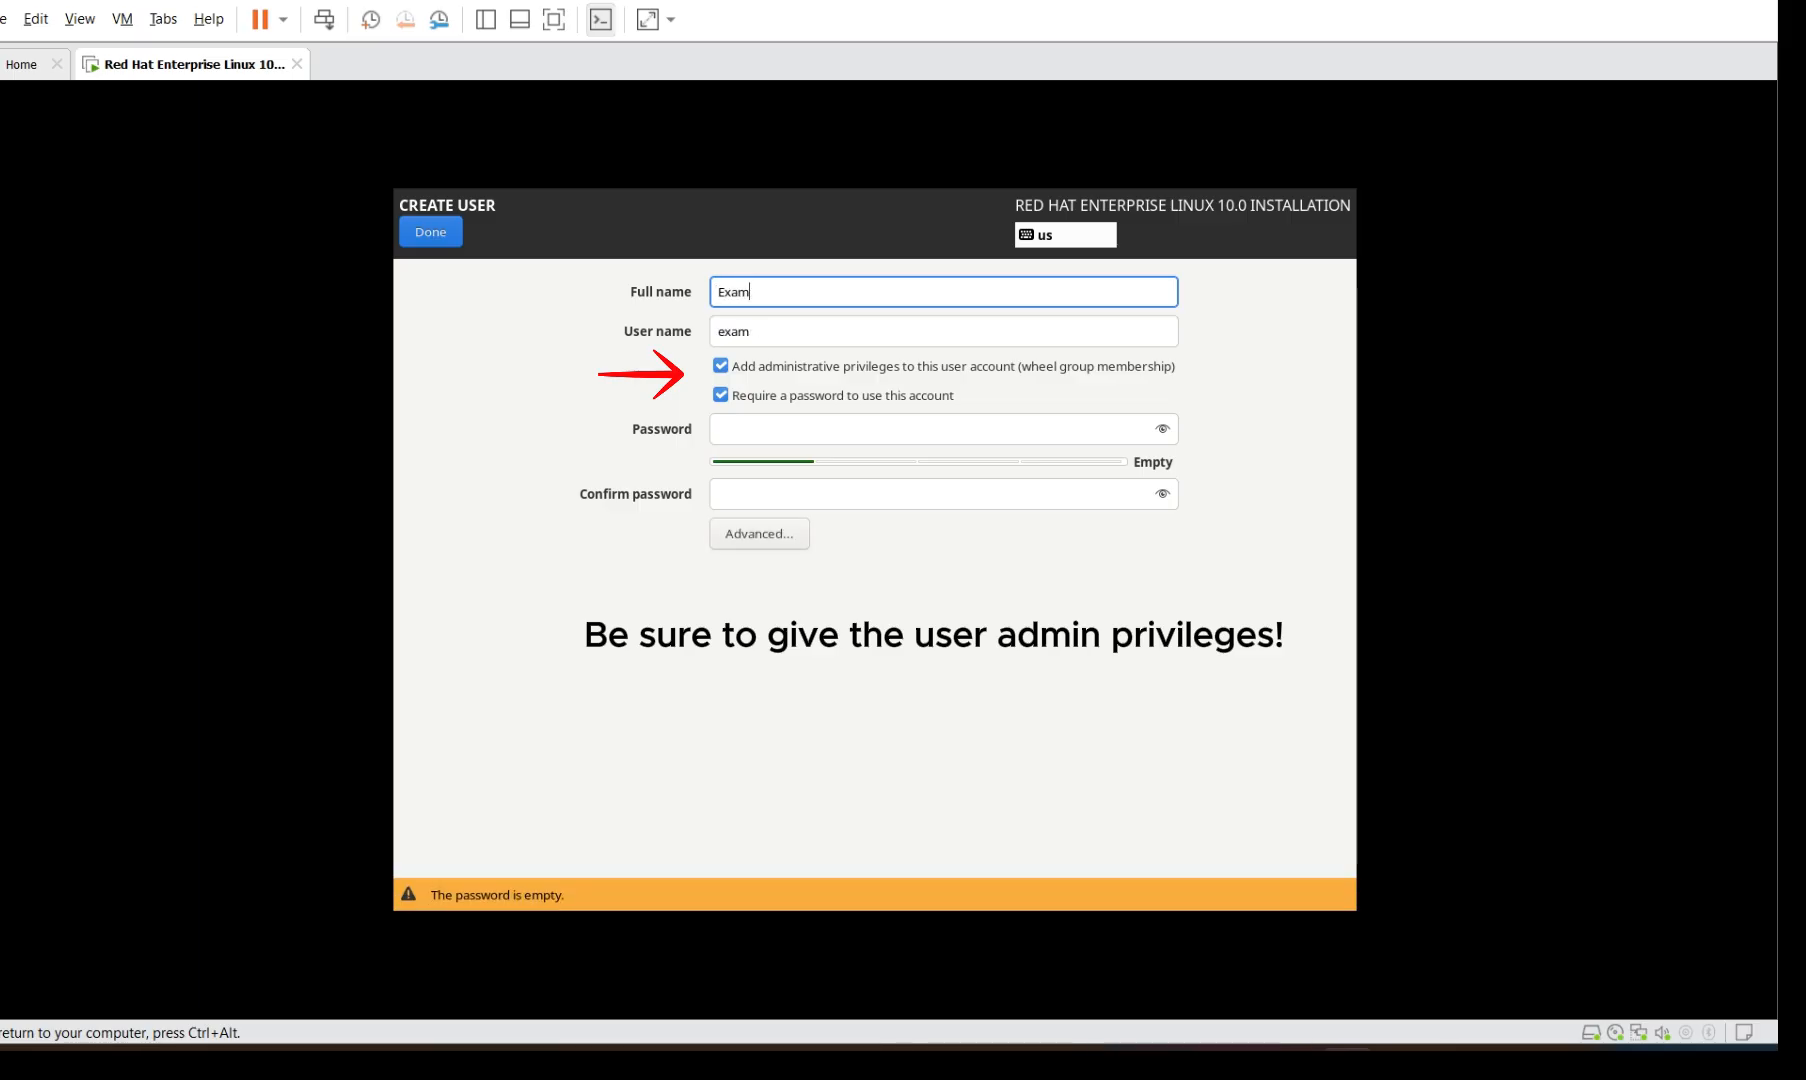
pyautogui.write('Student')
# Enter and confirm the account password, keeping administrator privileges, and save the user
pyautogui.click(821, 426)
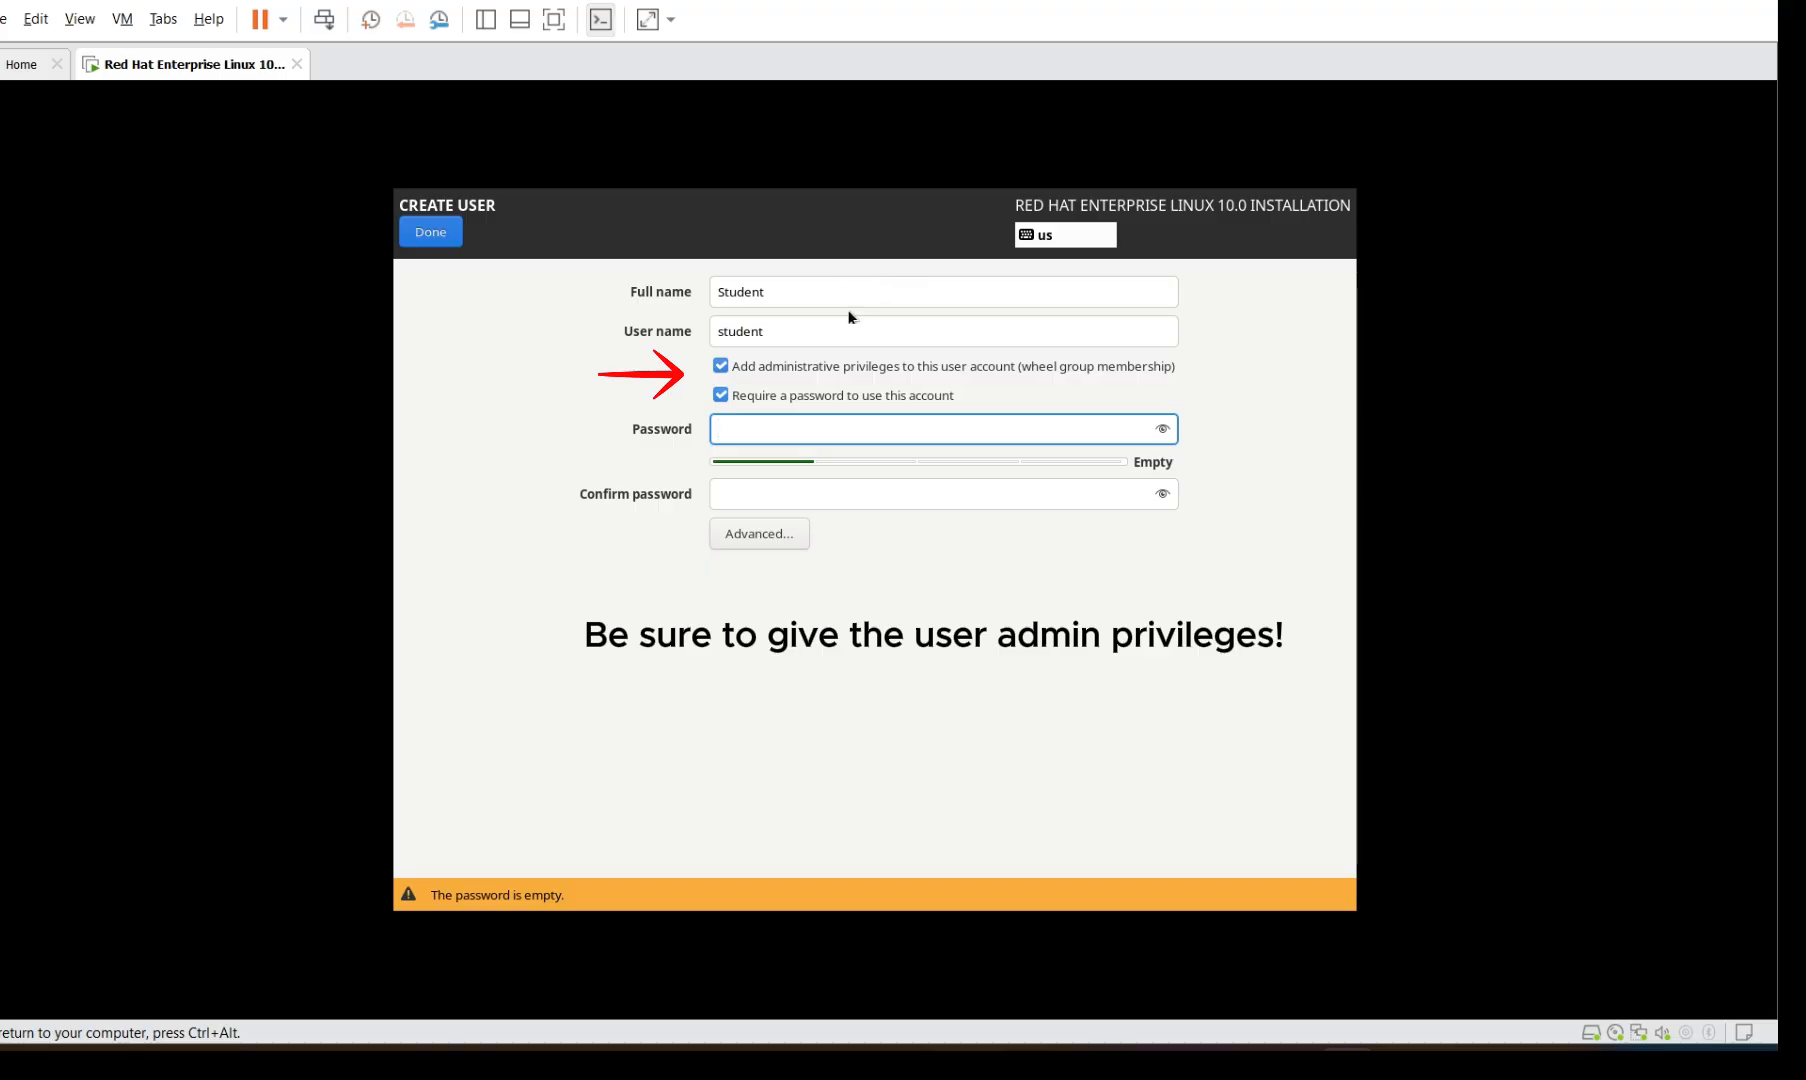
pyautogui.write('●●●●●')
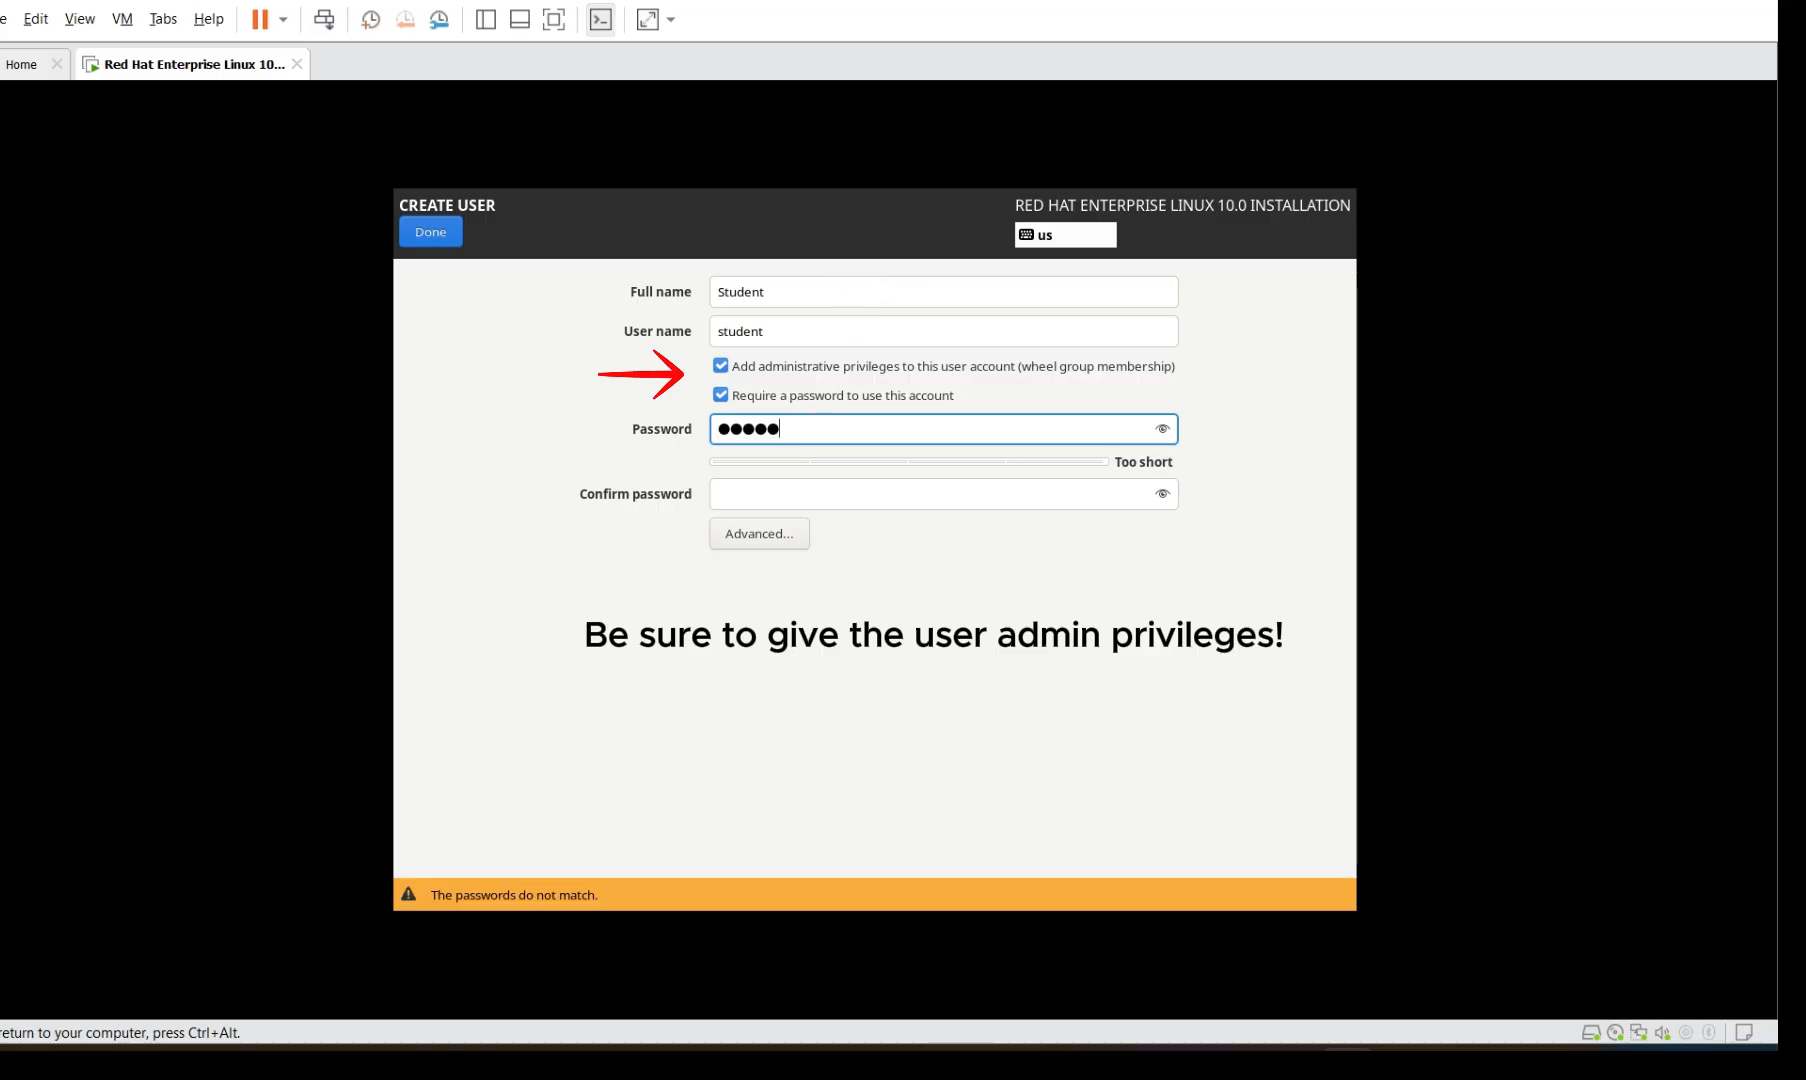
pyautogui.write('●●●●●')
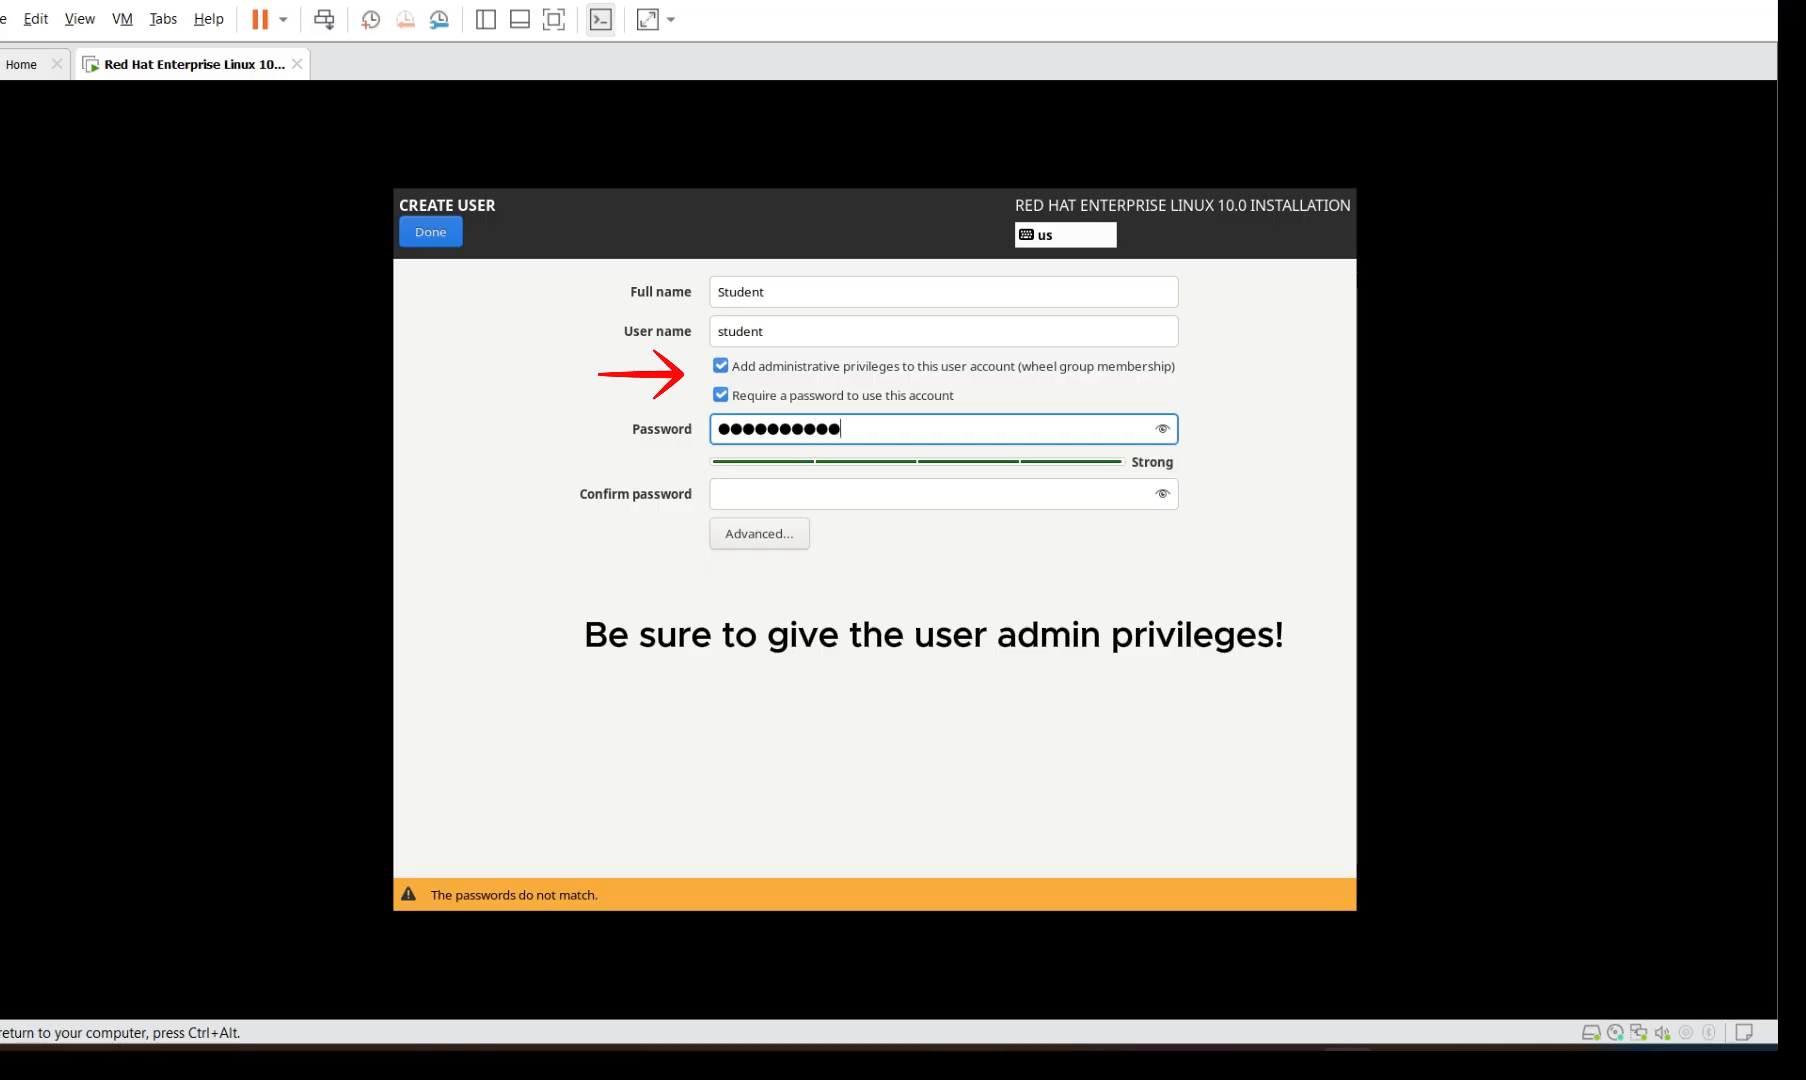
pyautogui.click(818, 493)
pyautogui.write('●●')
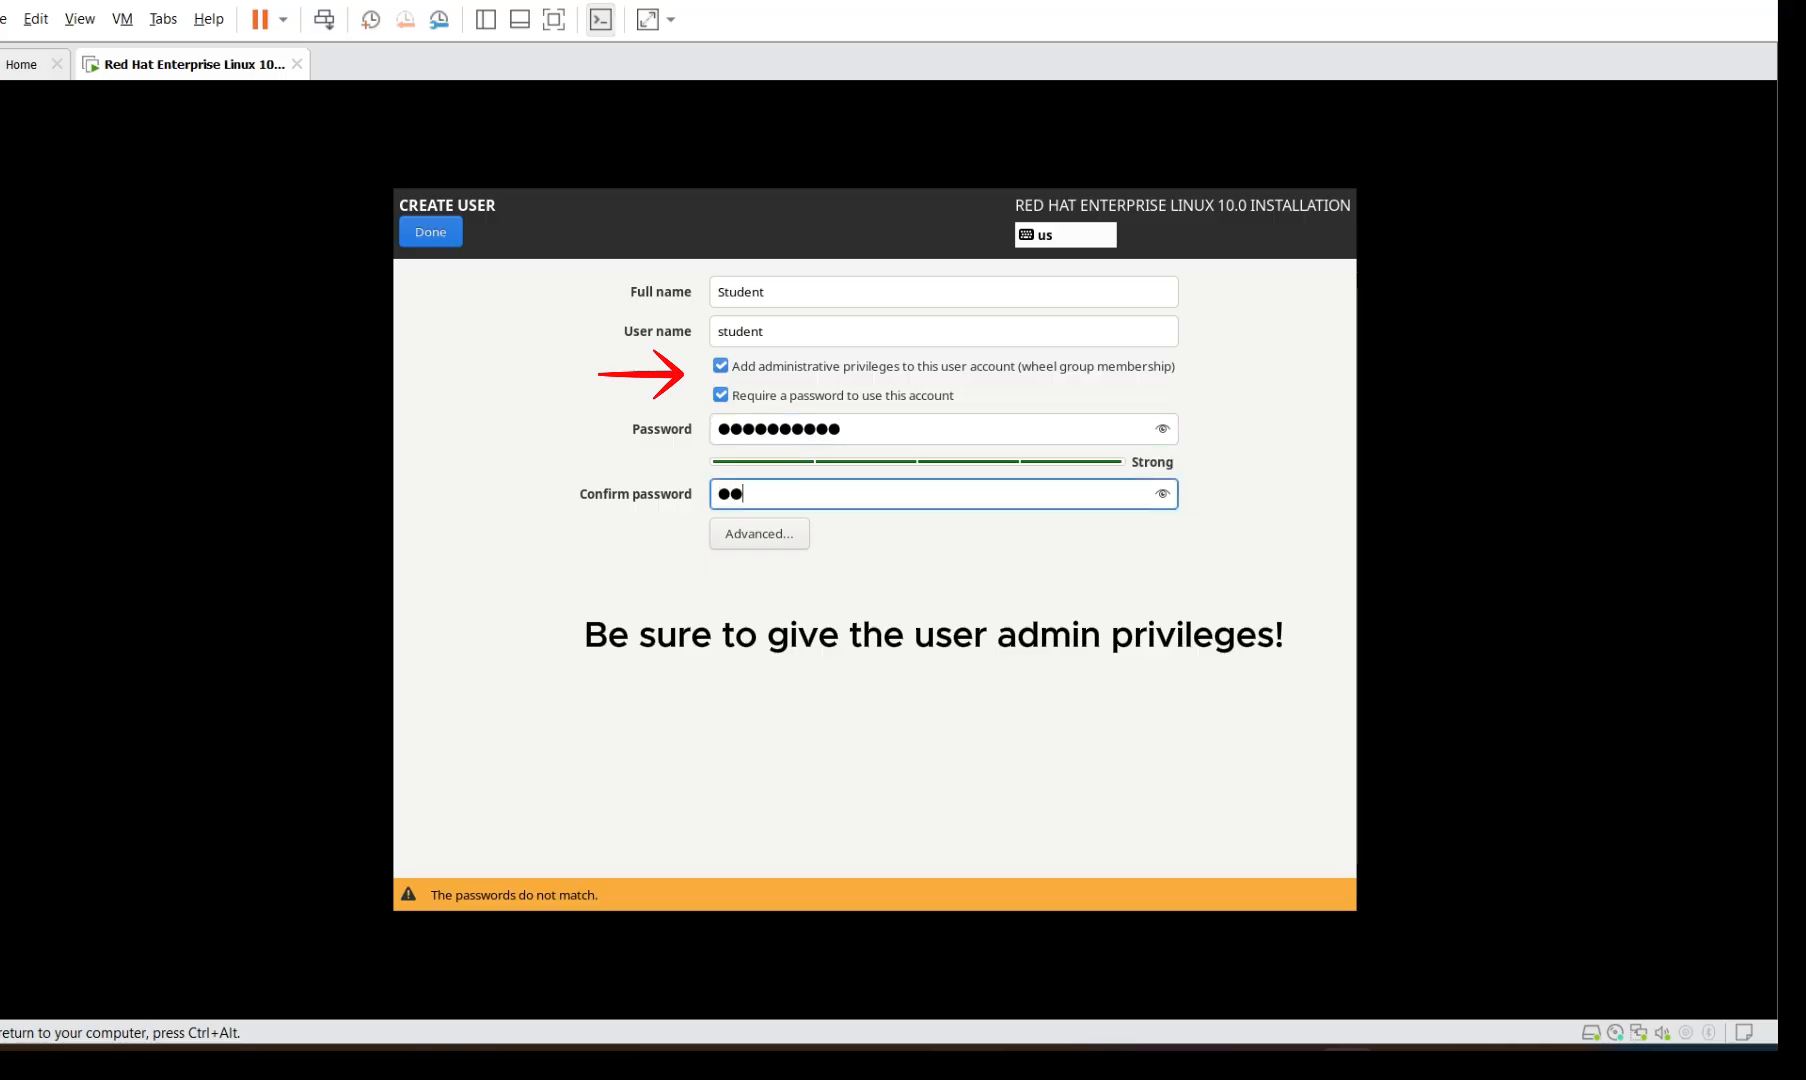
pyautogui.write('●●●●●●●●')
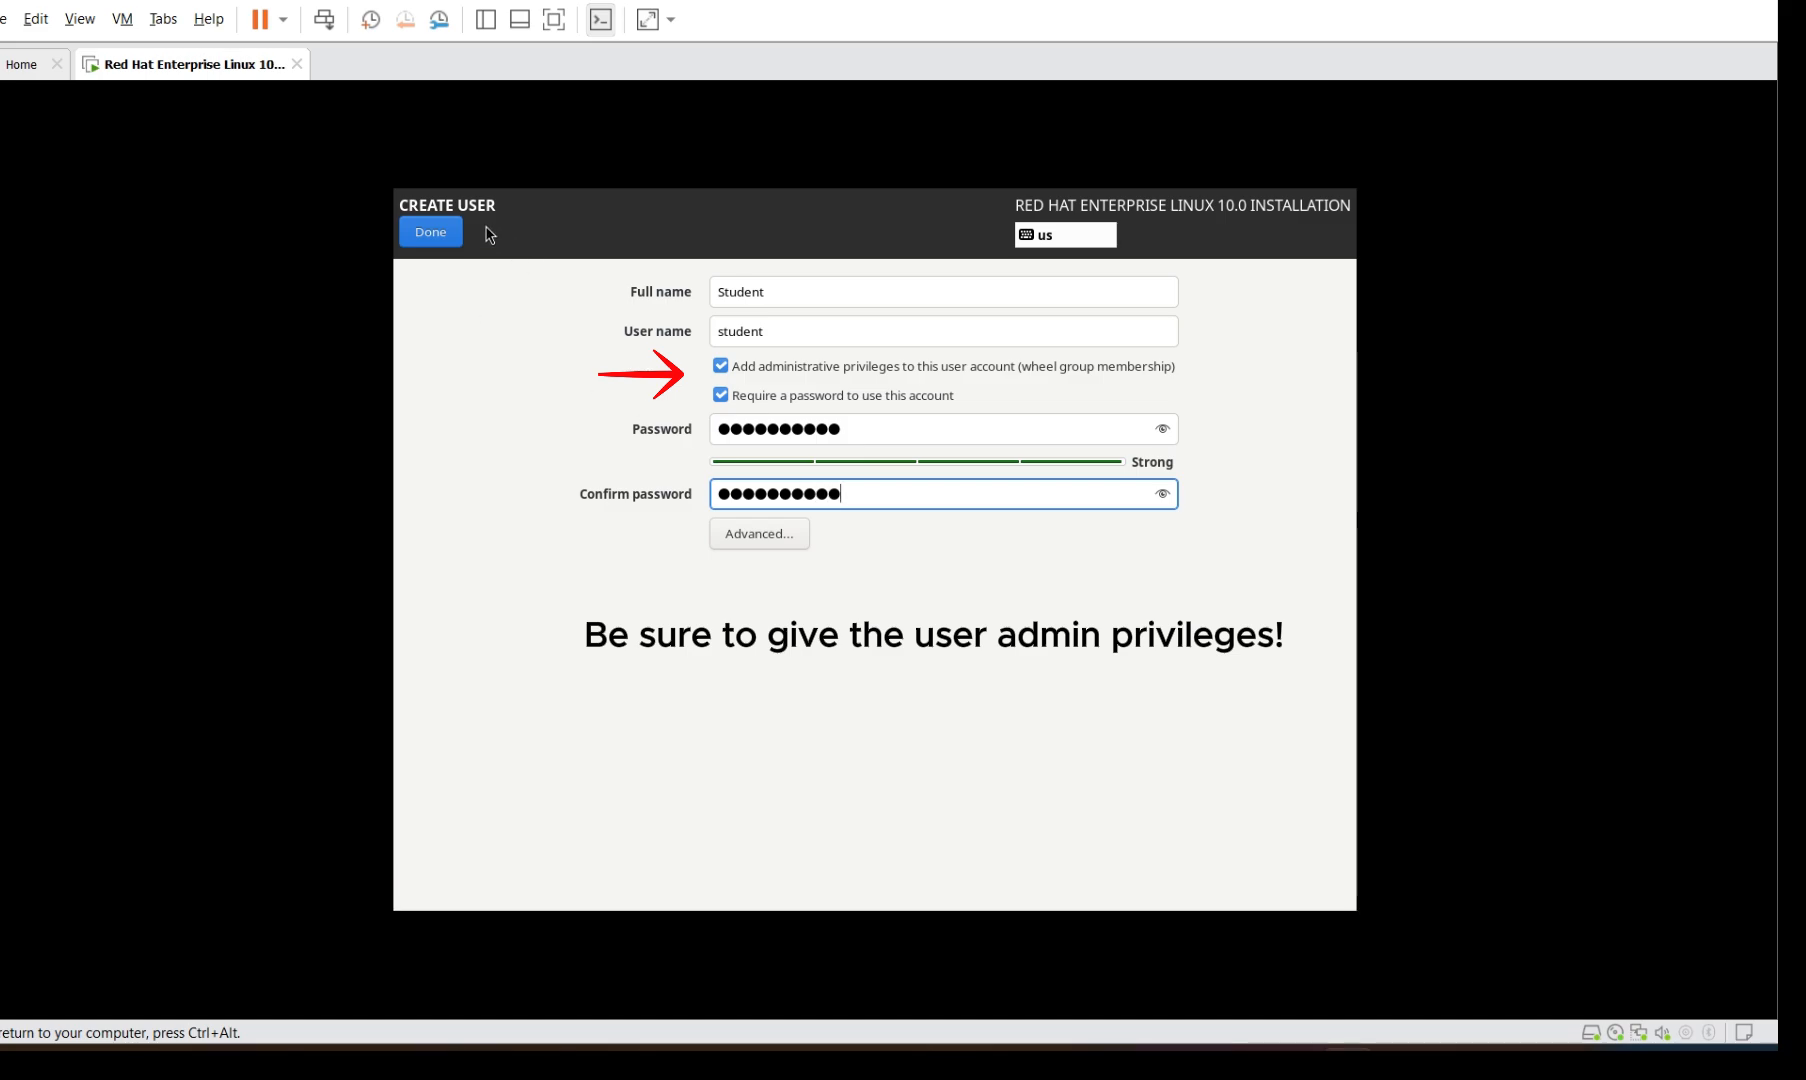
pyautogui.click(447, 234)
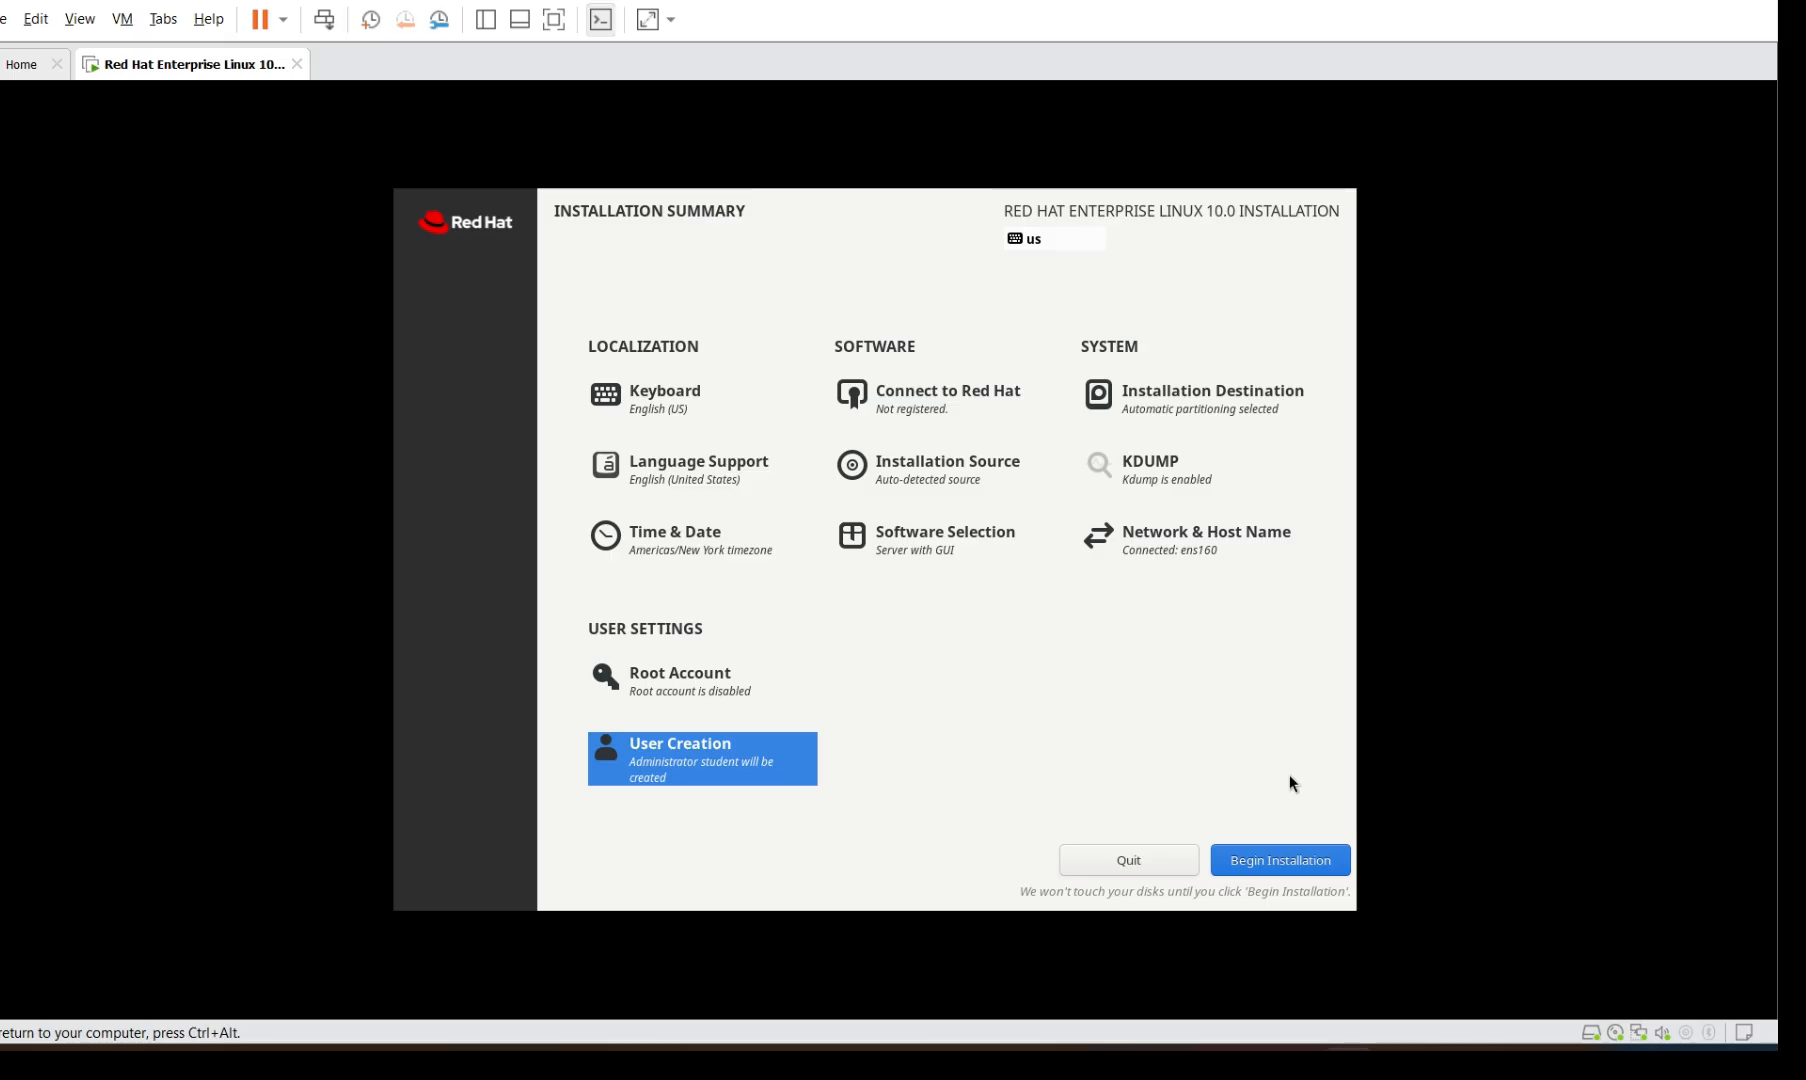
# Install RHEL 10.0 onto the disk, then reboot the finished system to the login screen
pyautogui.click(1307, 856)
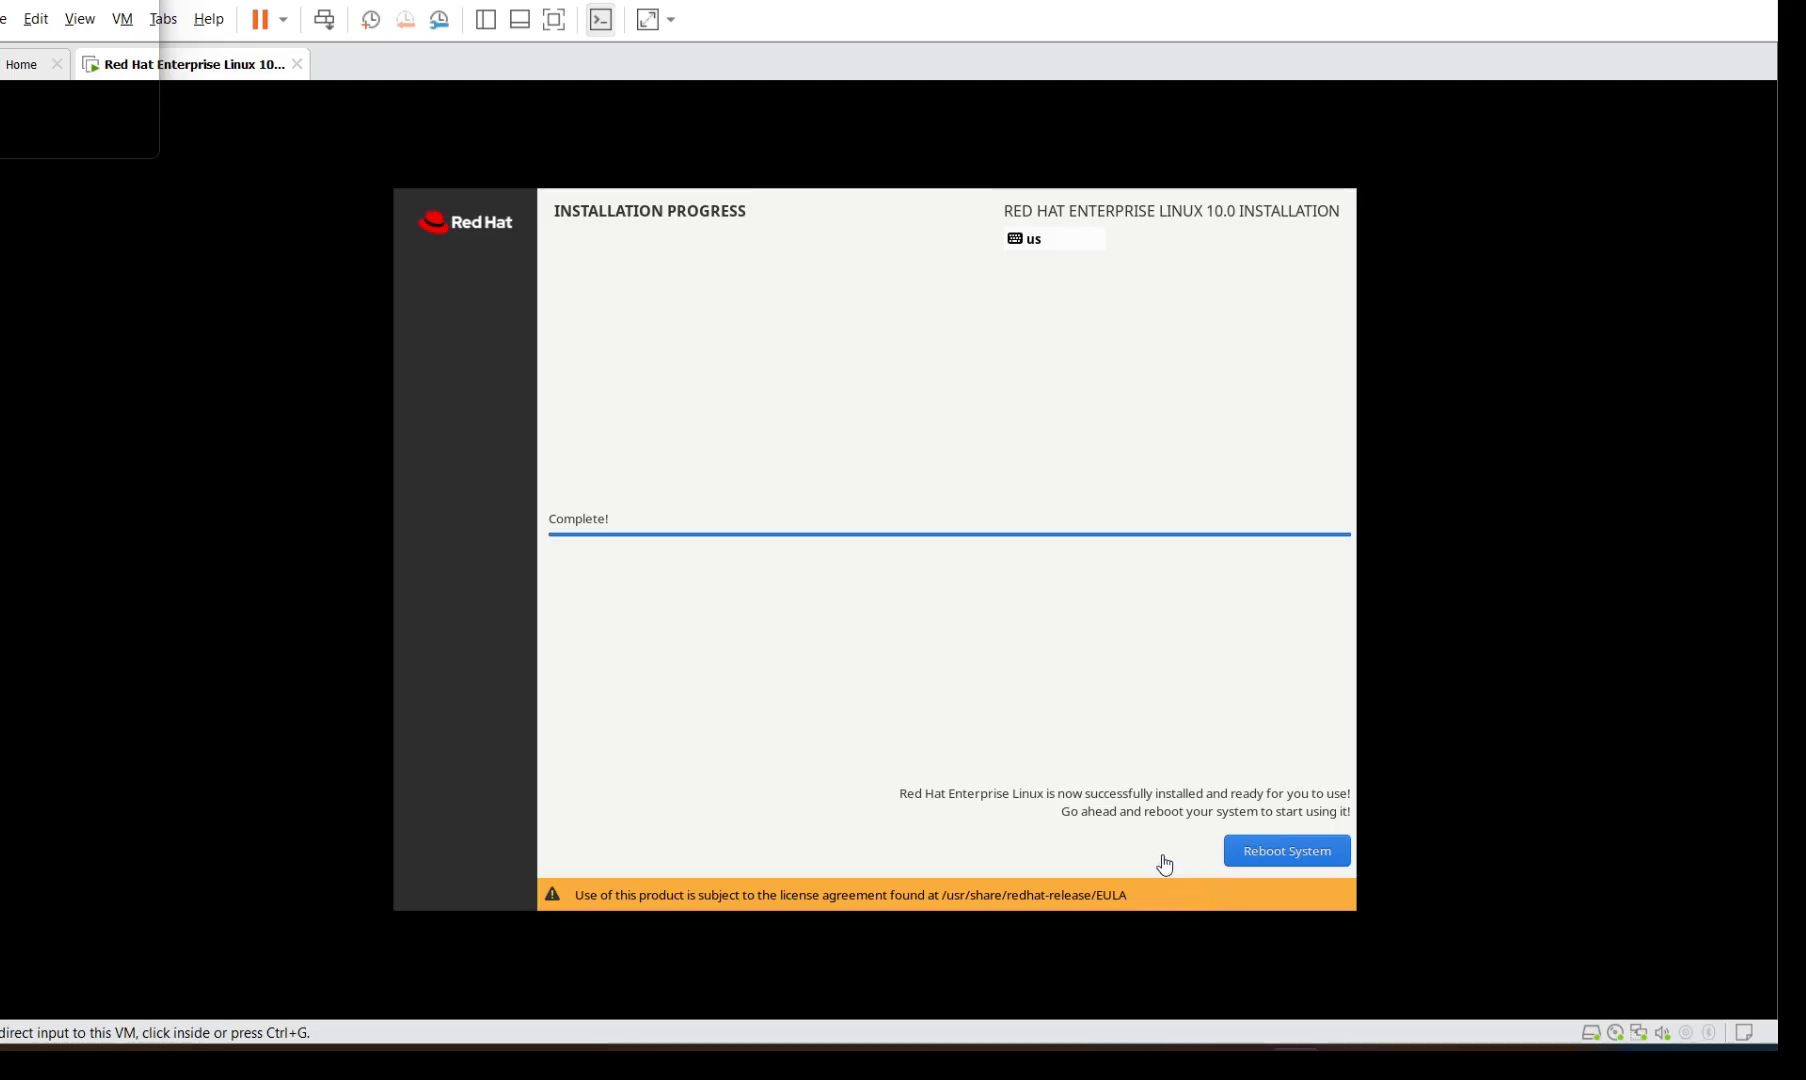
pyautogui.click(1267, 852)
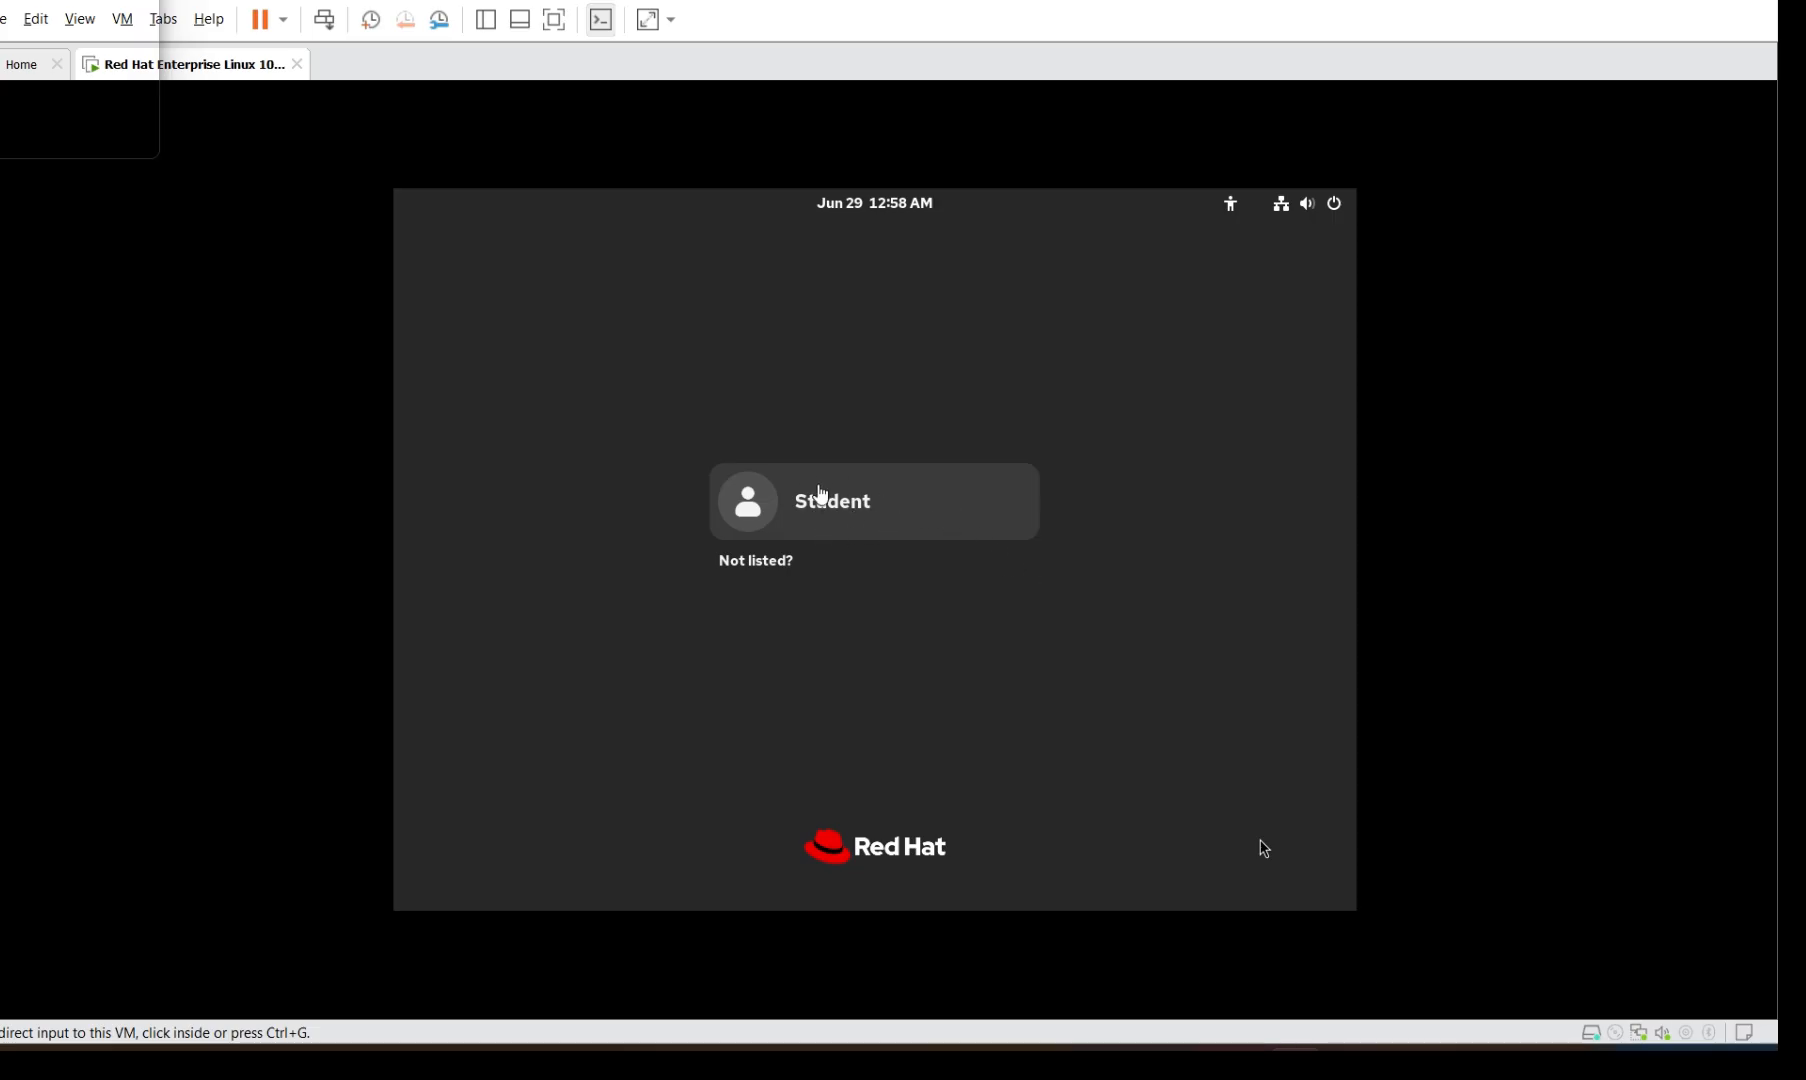
# Log in to the VM as the new administrator account with its password
pyautogui.click(1263, 848)
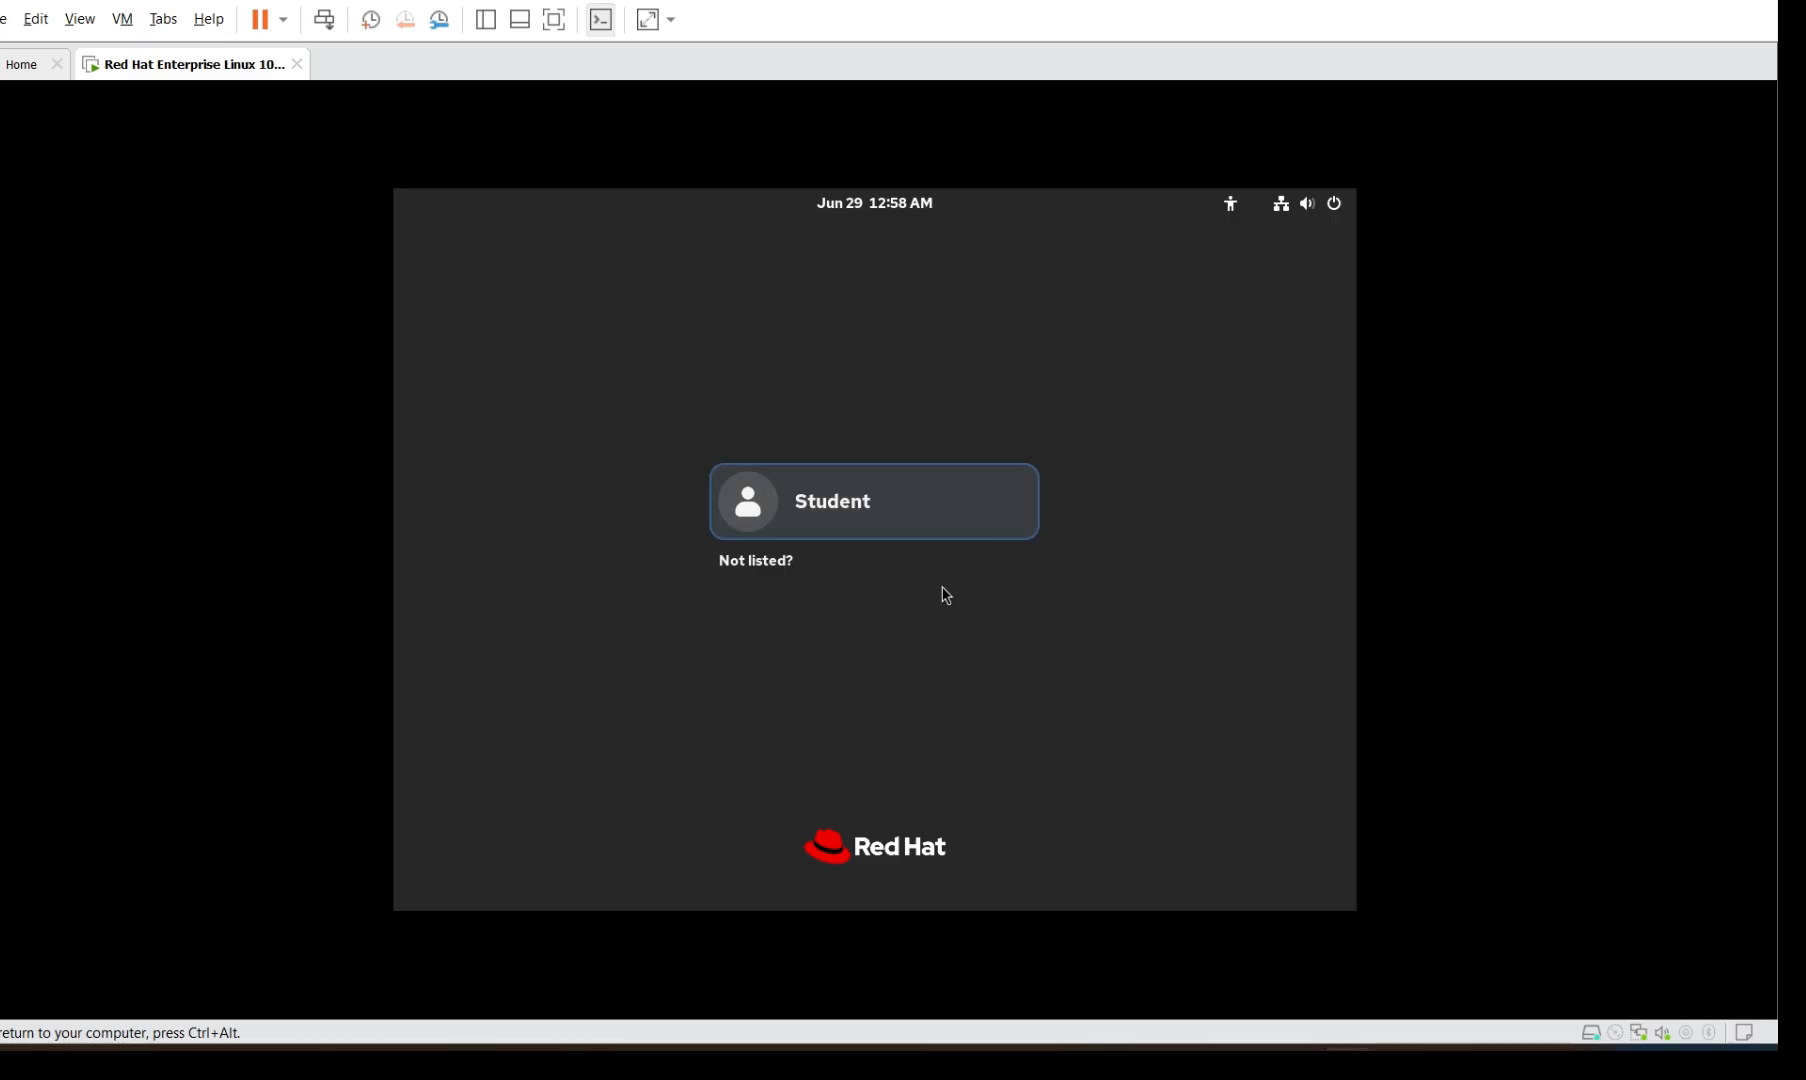
pyautogui.click(934, 504)
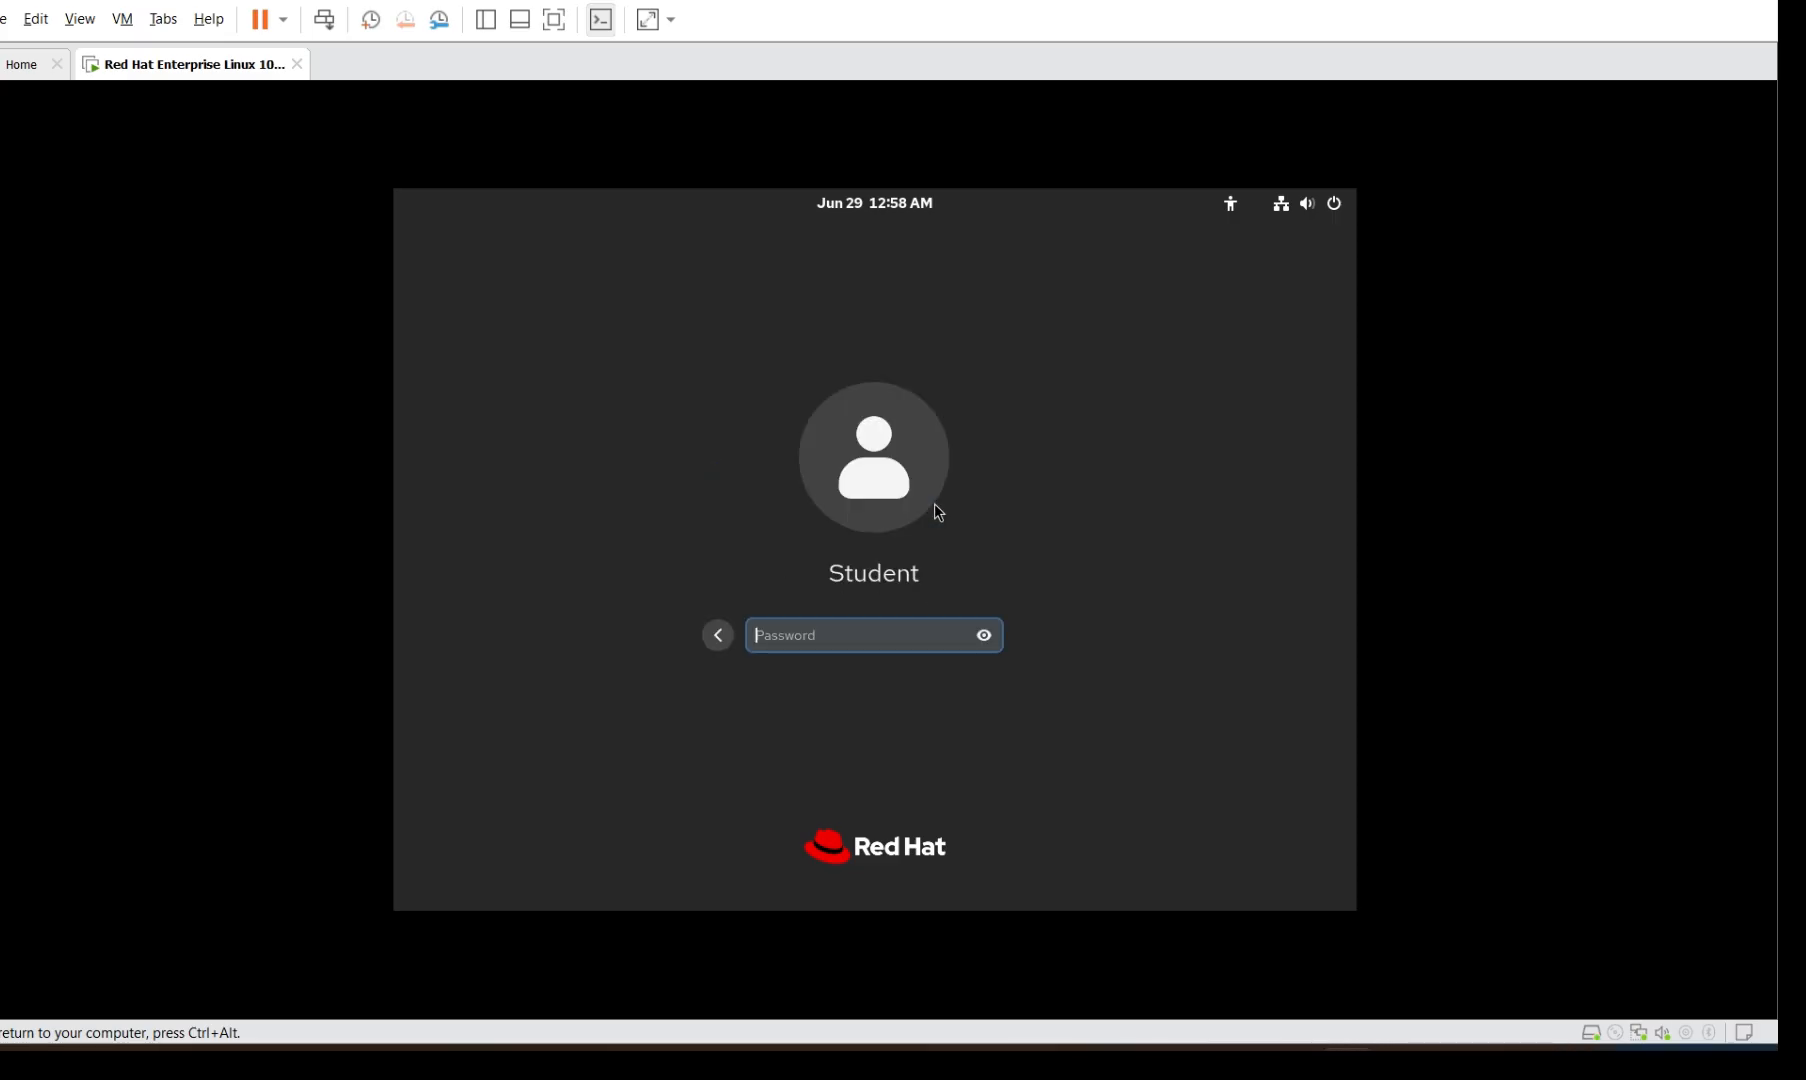
pyautogui.write('•••••••••••')
pyautogui.press('Return')
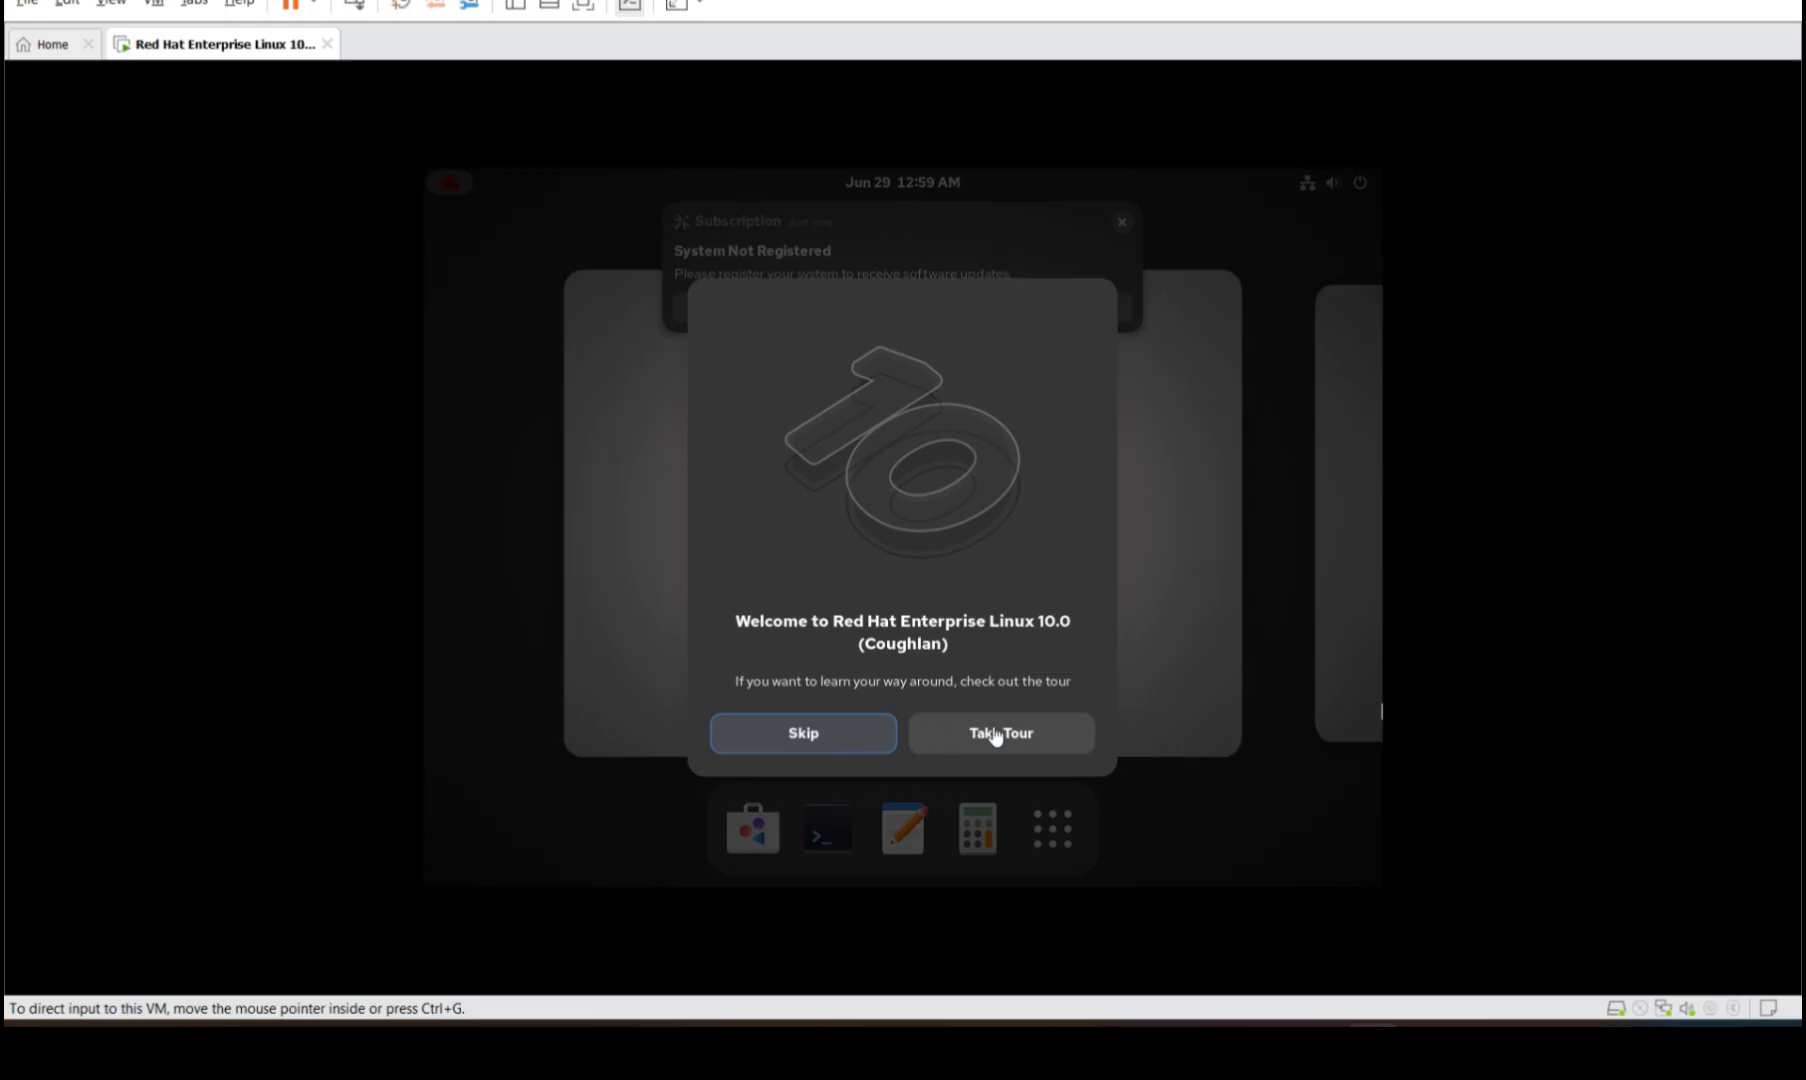
# Skip the welcome tour, dismiss the not-registered notification, and launch a Terminal from the dock
pyautogui.click(833, 733)
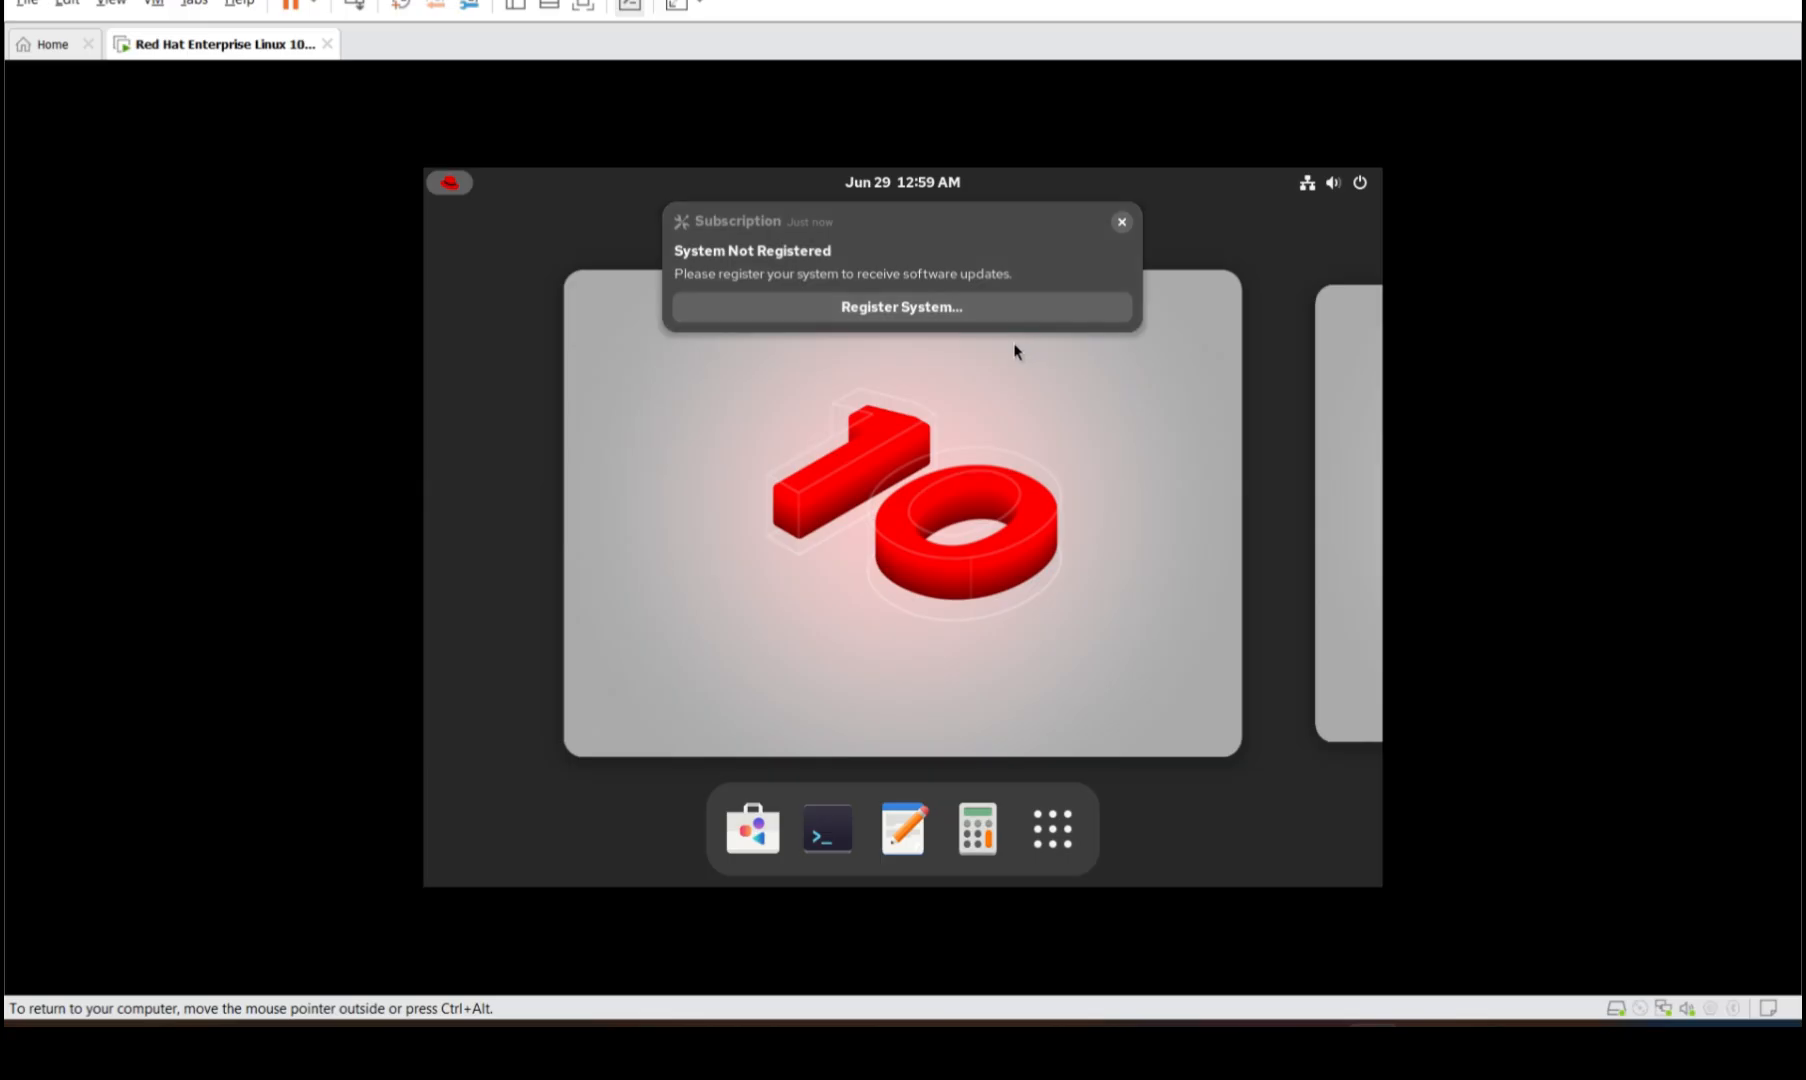
pyautogui.click(1121, 223)
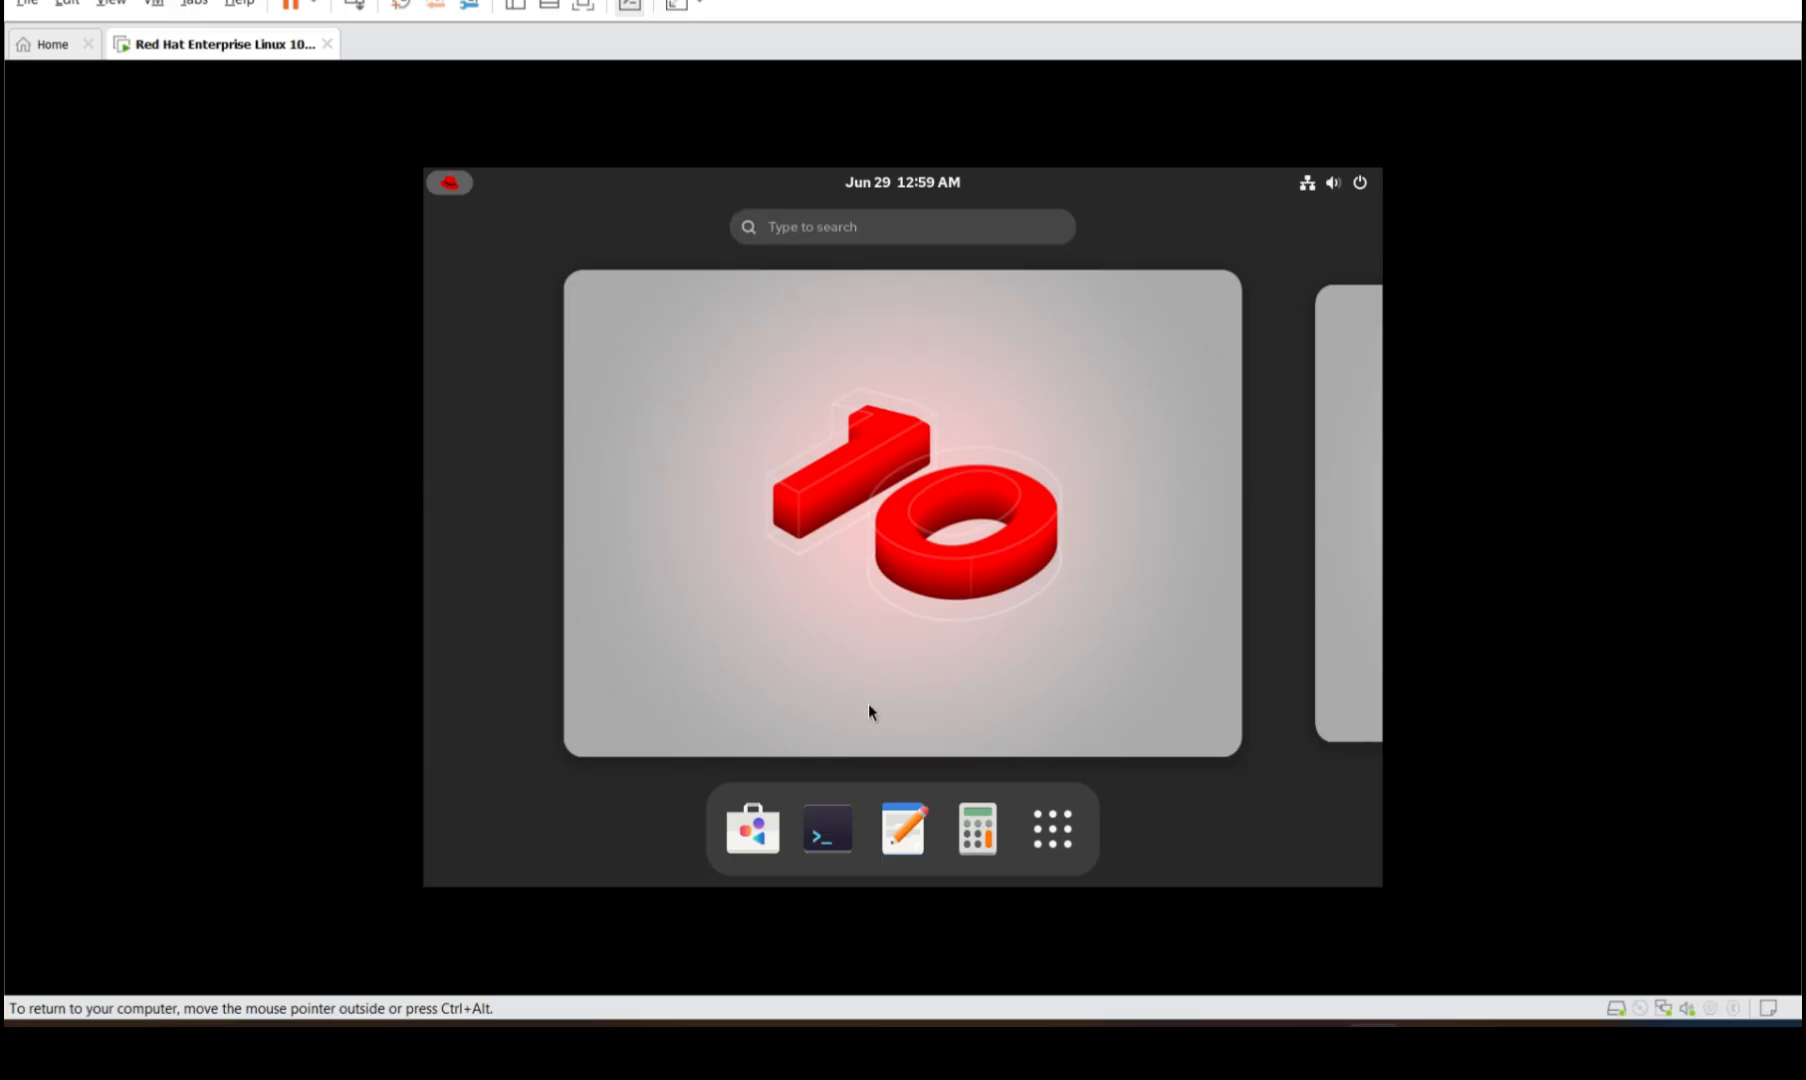
pyautogui.click(826, 829)
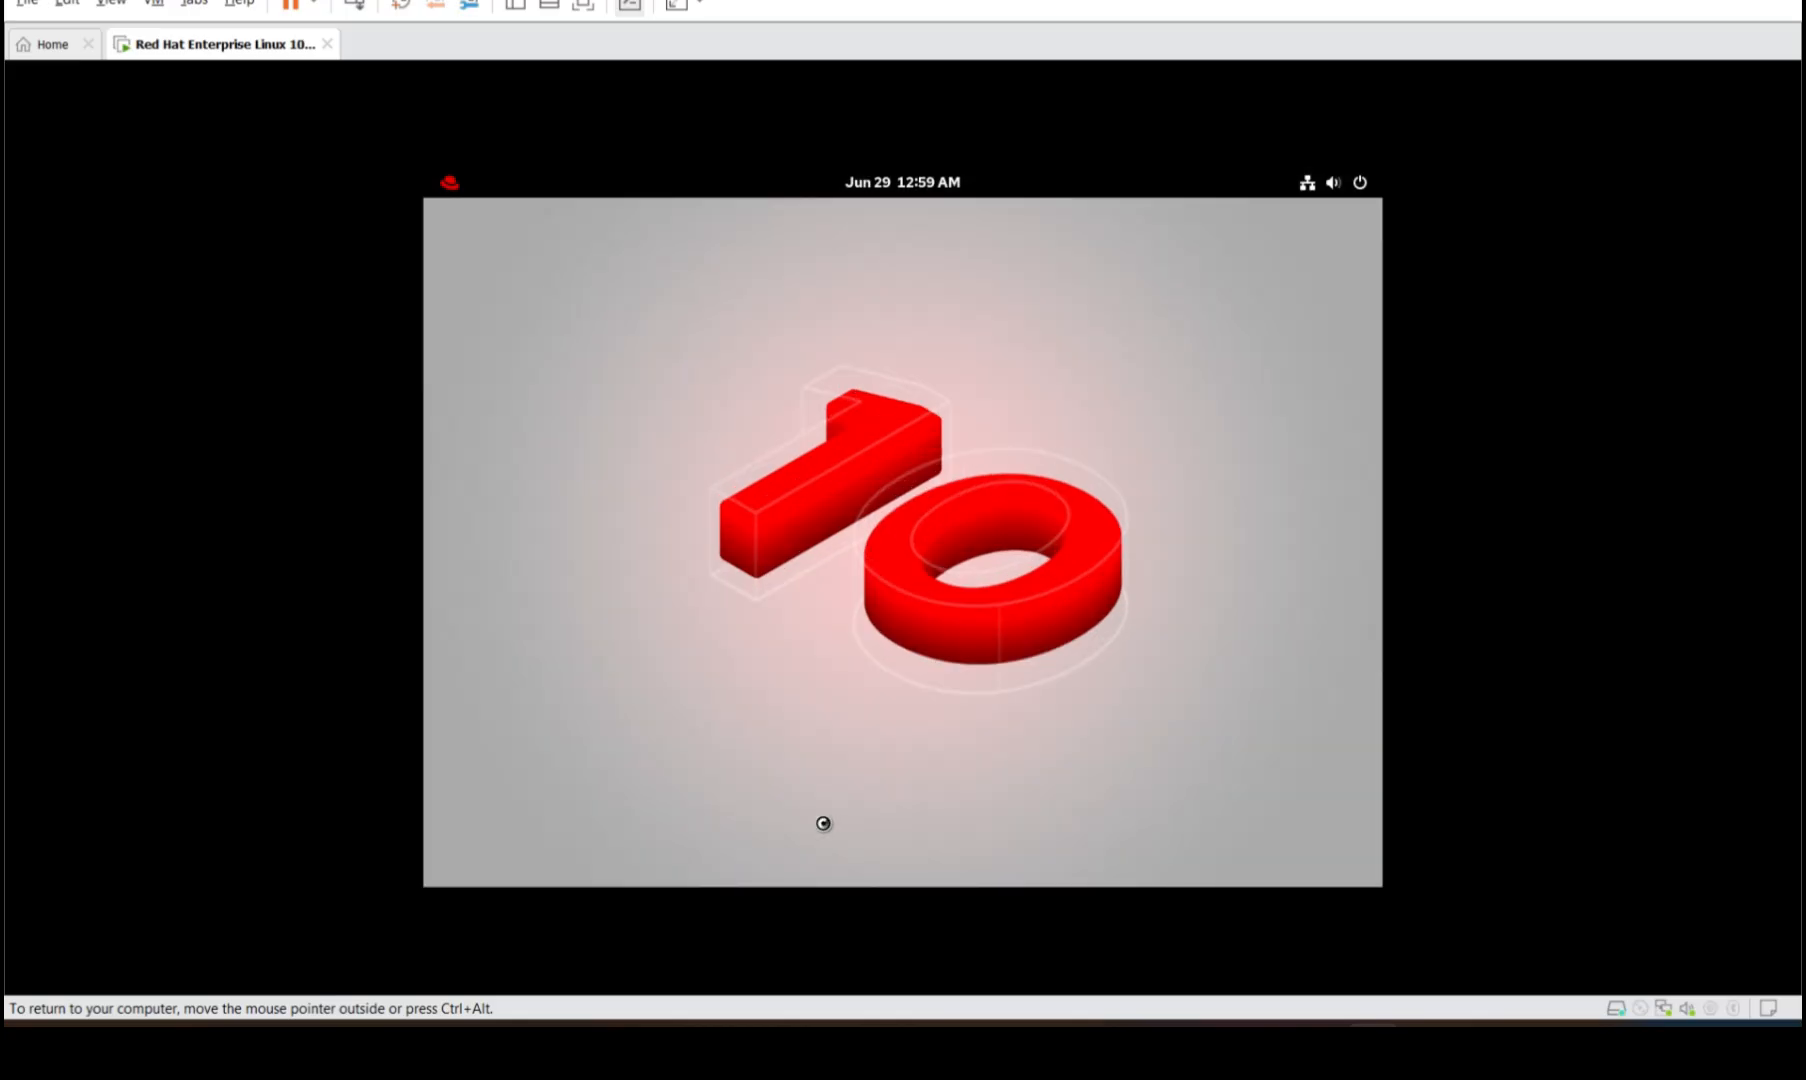